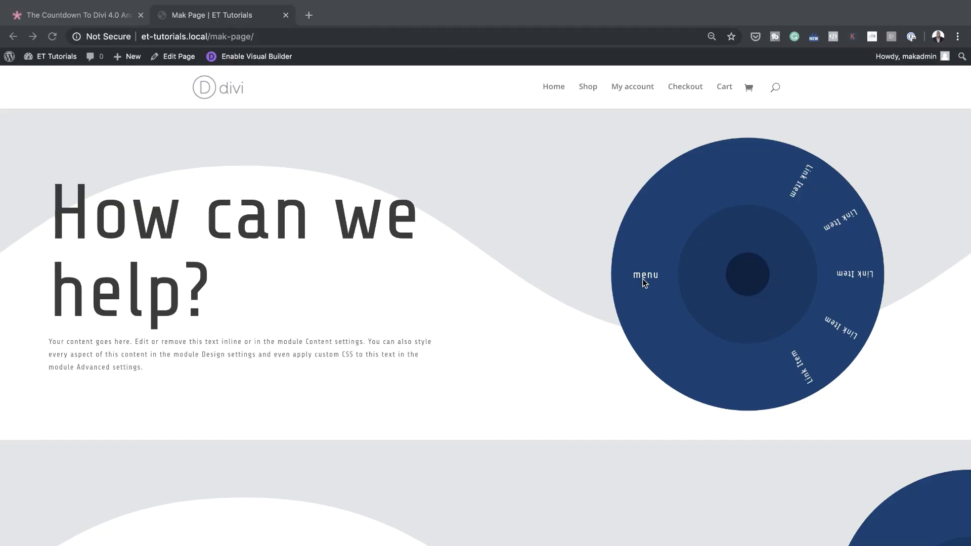
Leave the finished menu wheel preview and go to the WordPress admin Dashboard.
mouse_move(654, 273)
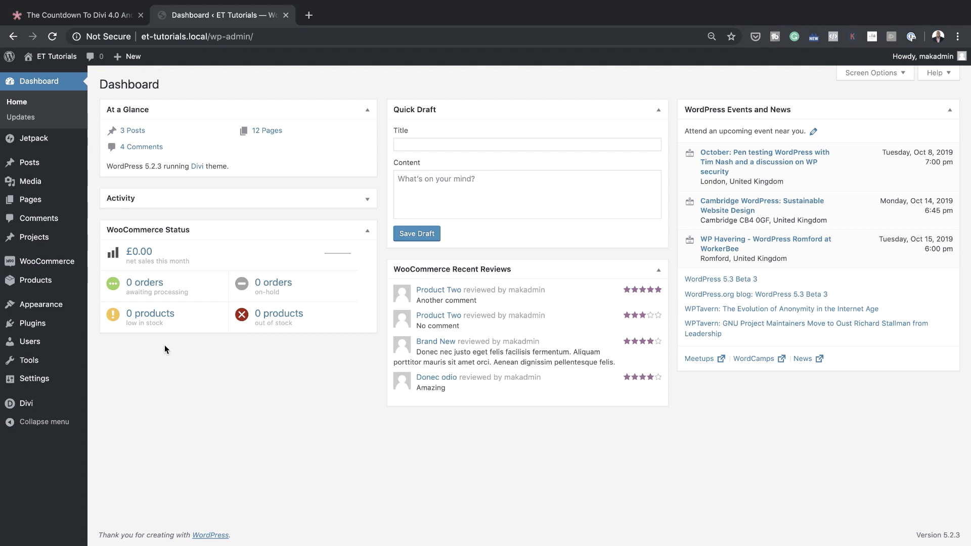
Create a new page titled 'Menu Wheel' and choose to build it with Divi Builder.
mouse_move(46, 205)
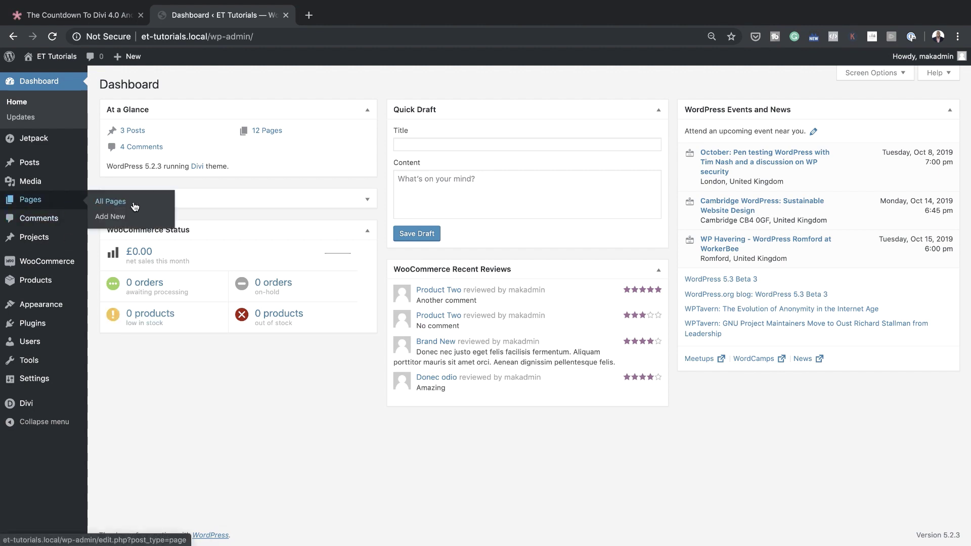
left_click(123, 221)
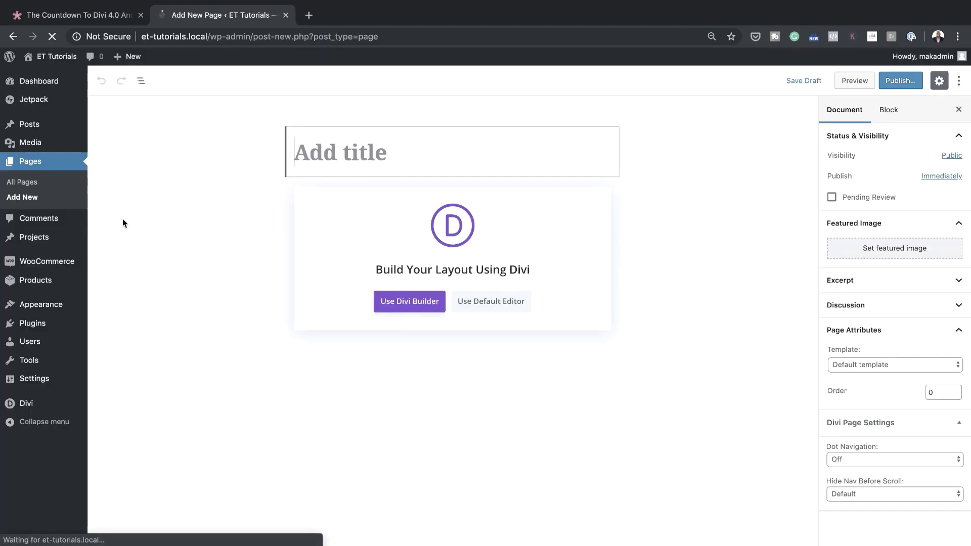
left_click(380, 150)
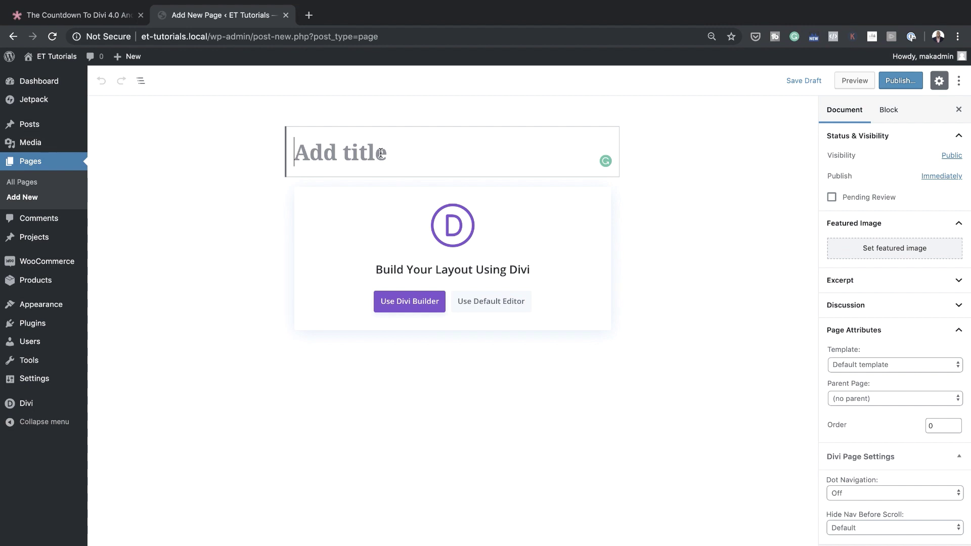
type("Men")
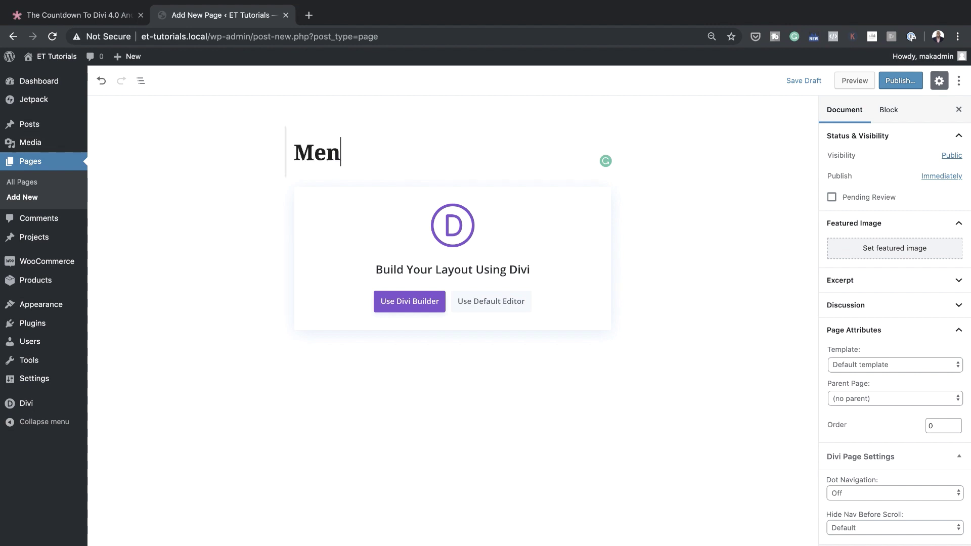
type("u Wheel")
left_click(414, 302)
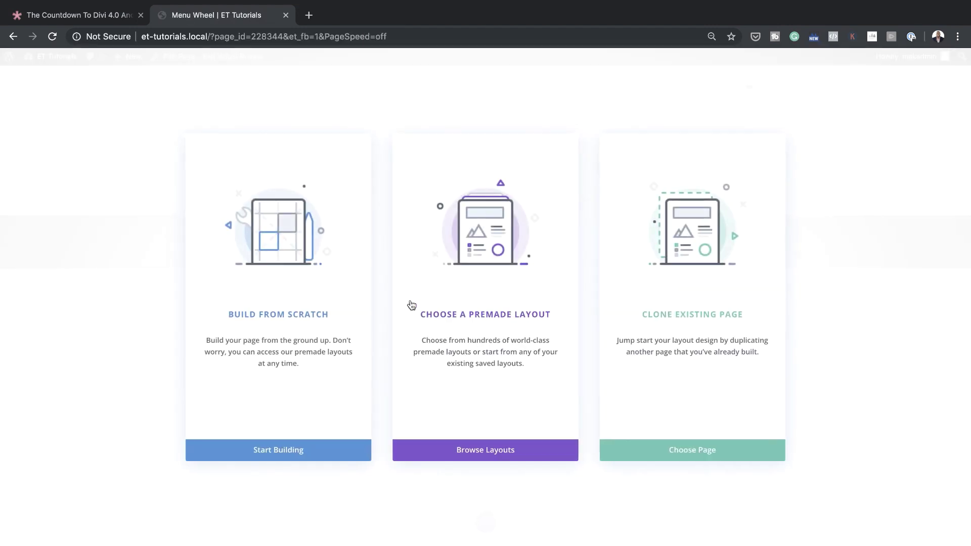
Build from scratch with a one-column row holding a Text module.
left_click(343, 324)
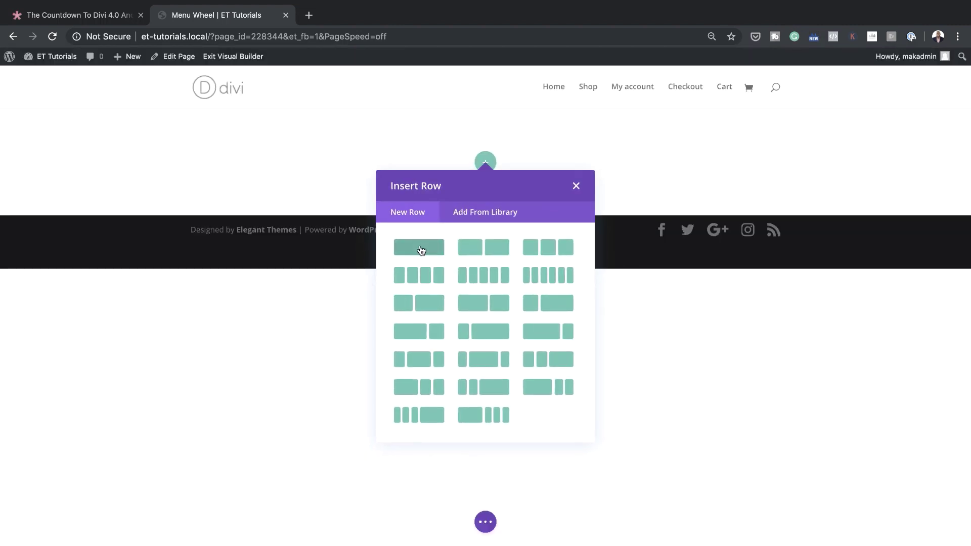
left_click(421, 250)
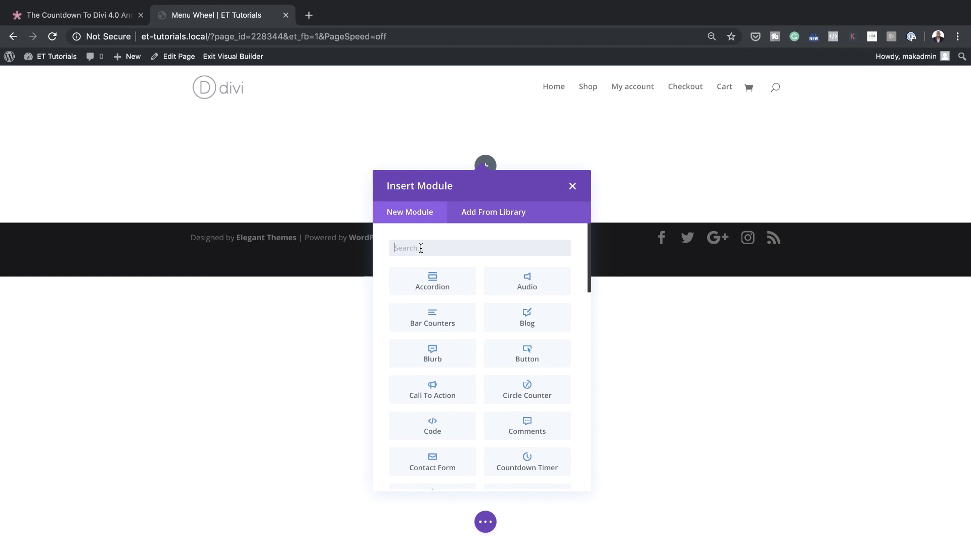
type("text")
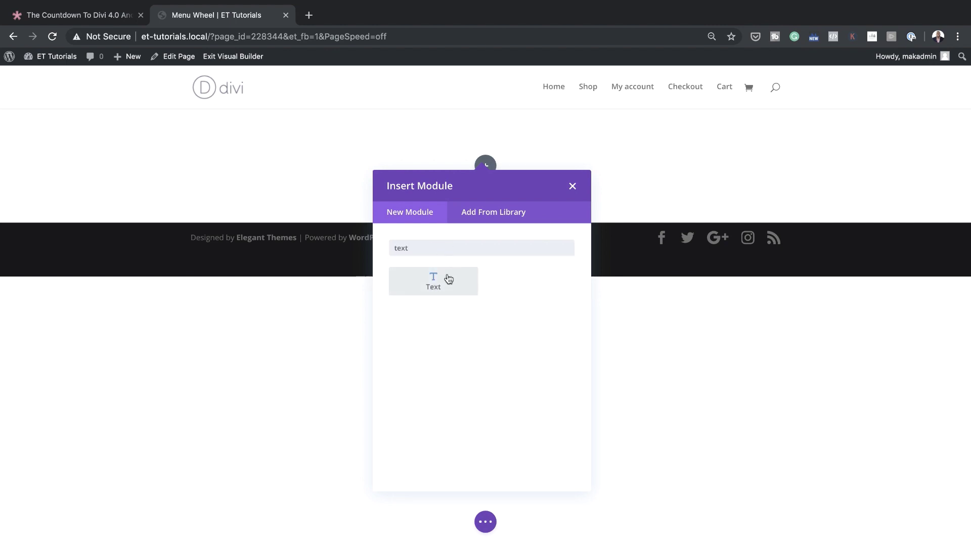
left_click(444, 283)
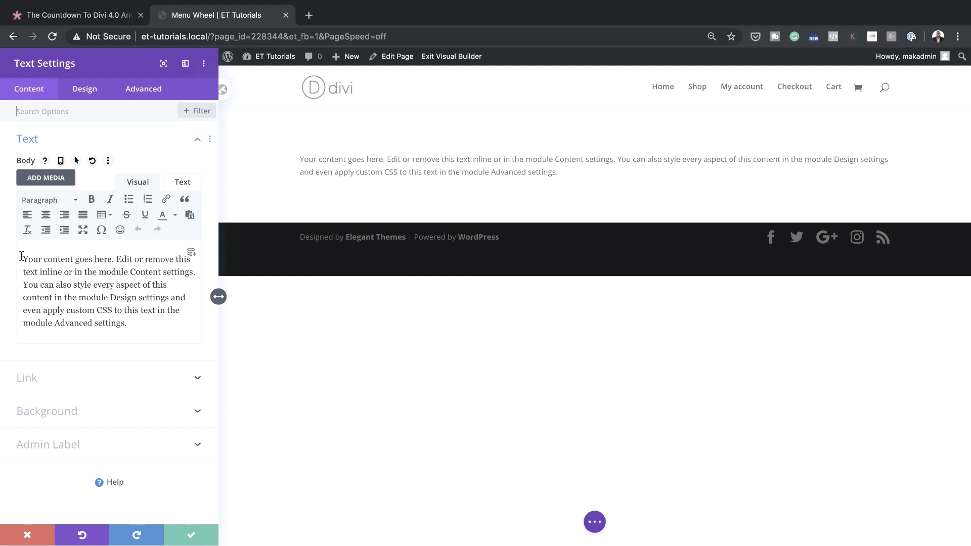
Paste a 'How can we help?' heading above the placeholder paragraph, formatted as Heading 2.
left_click_drag(22, 255, 152, 337)
type("How can we help? Your content goes here. Edit or remove this text inline or in the module Content settings. You can also style every aspect of this content in the module Design settings and even apply custom CSS to this text in the module Advanced settings.")
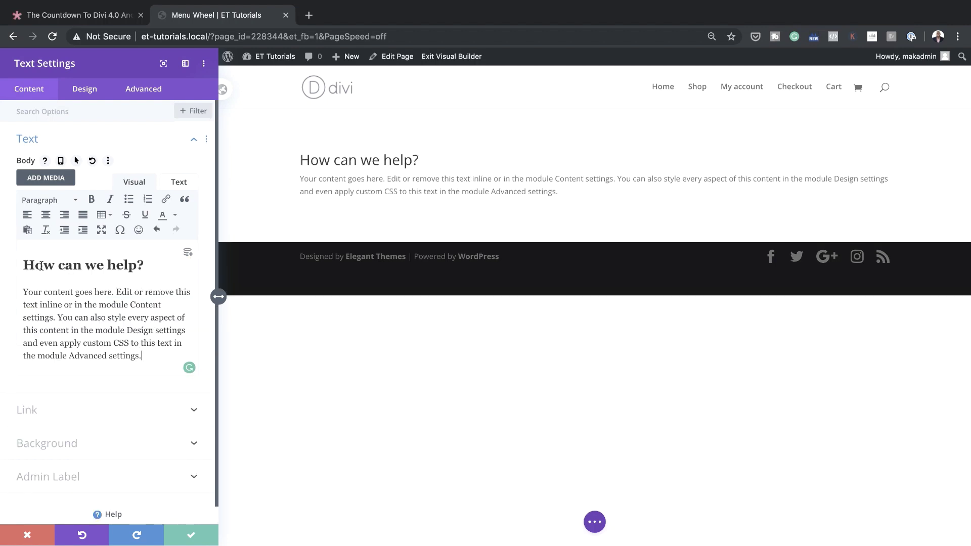
left_click(146, 263)
left_click_drag(146, 263, 19, 262)
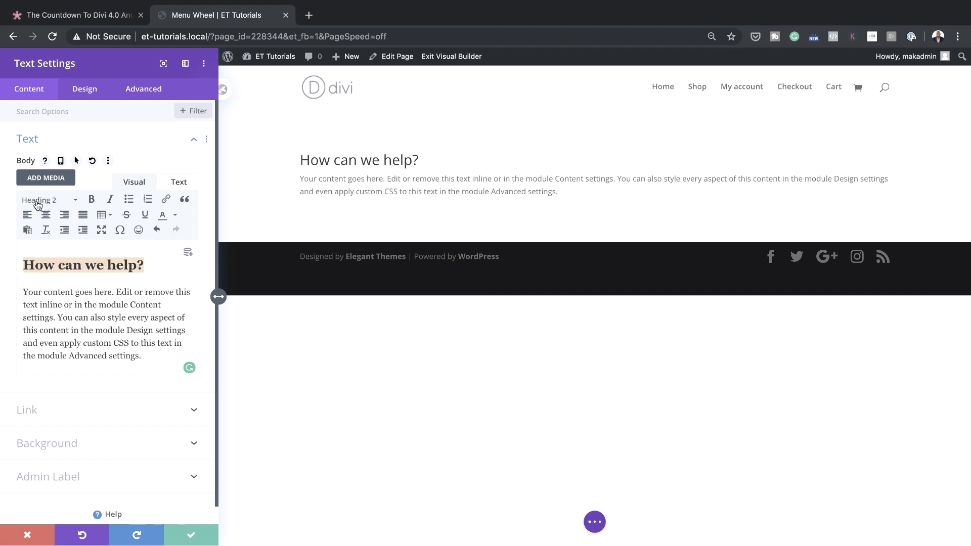
left_click(165, 269)
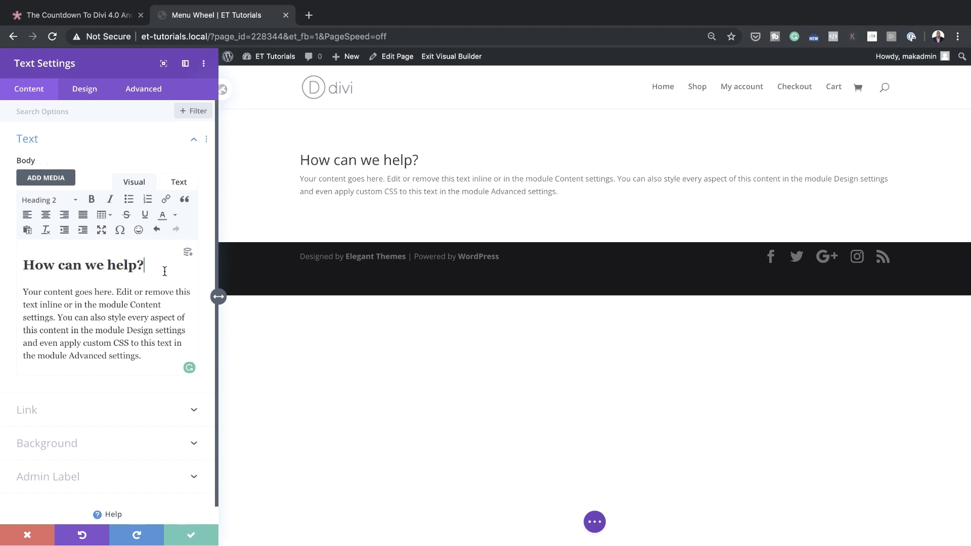
left_click(116, 291)
left_click_drag(116, 292, 22, 292)
left_click(57, 201)
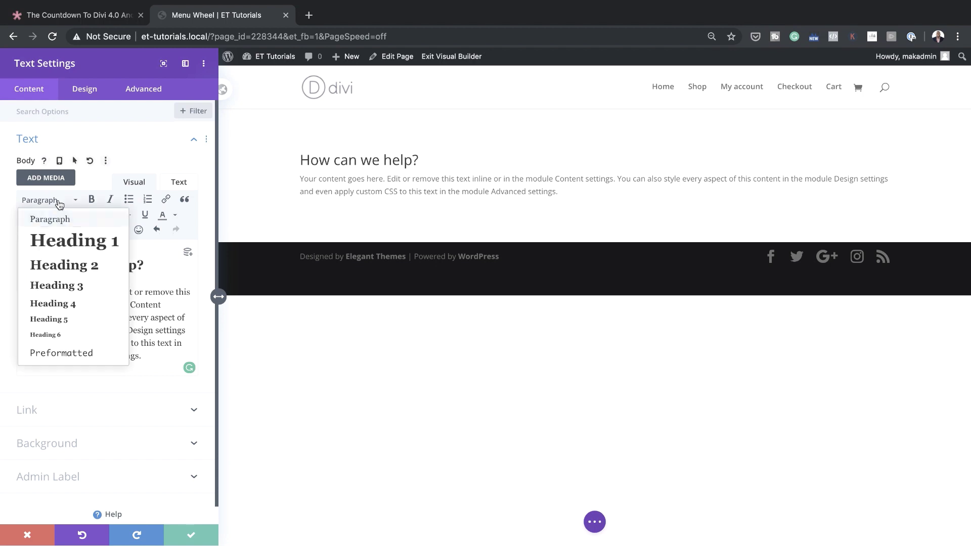
left_click(94, 267)
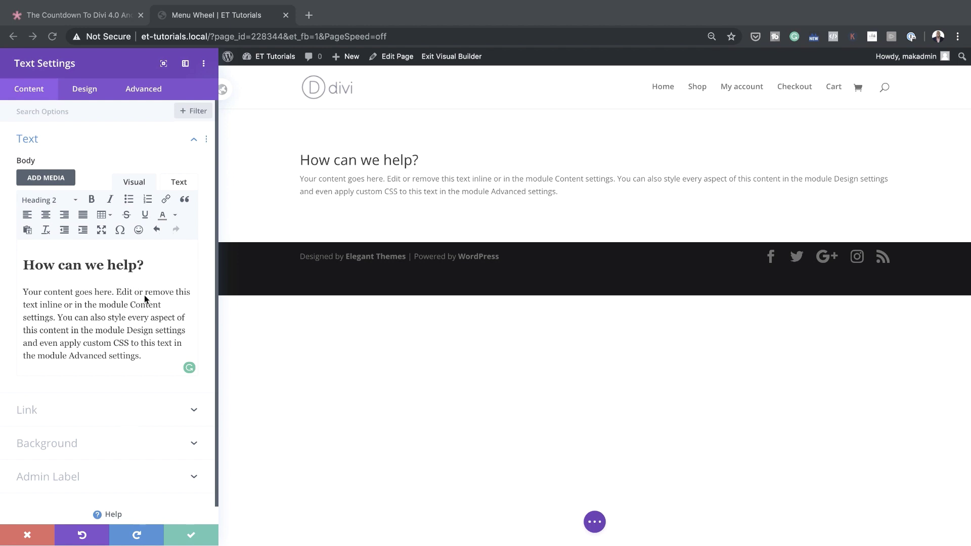
left_click(85, 90)
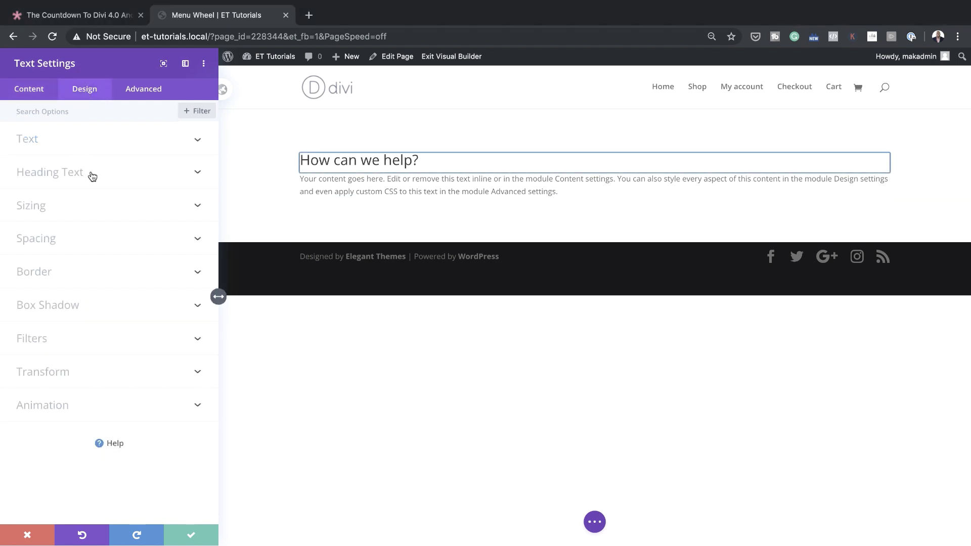
Set the module's body text font to Share Tech with 1px letter spacing.
left_click(77, 145)
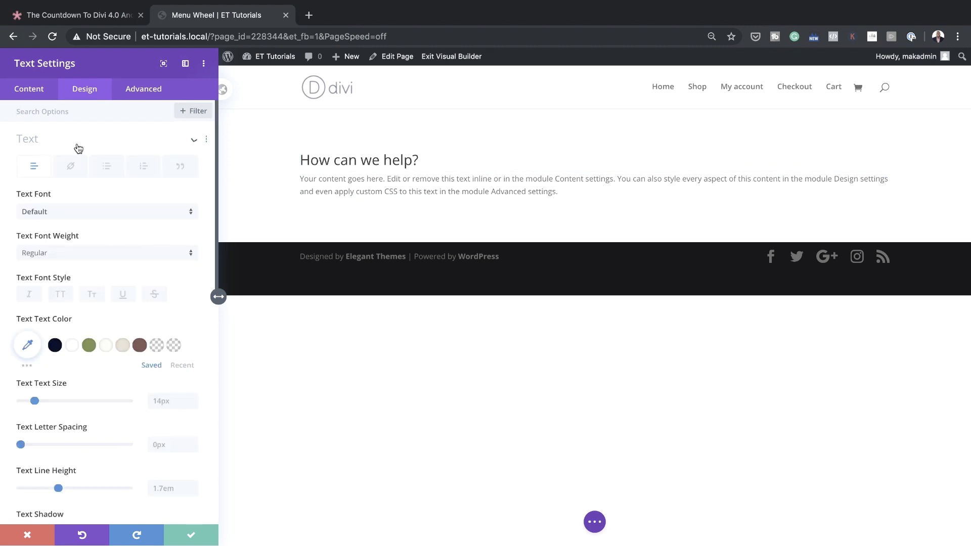
left_click(78, 217)
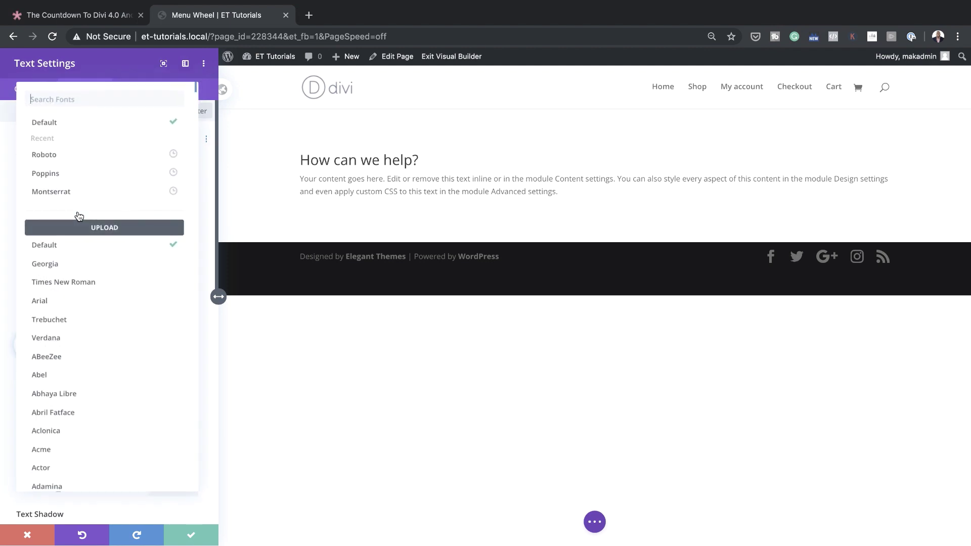
left_click(93, 100)
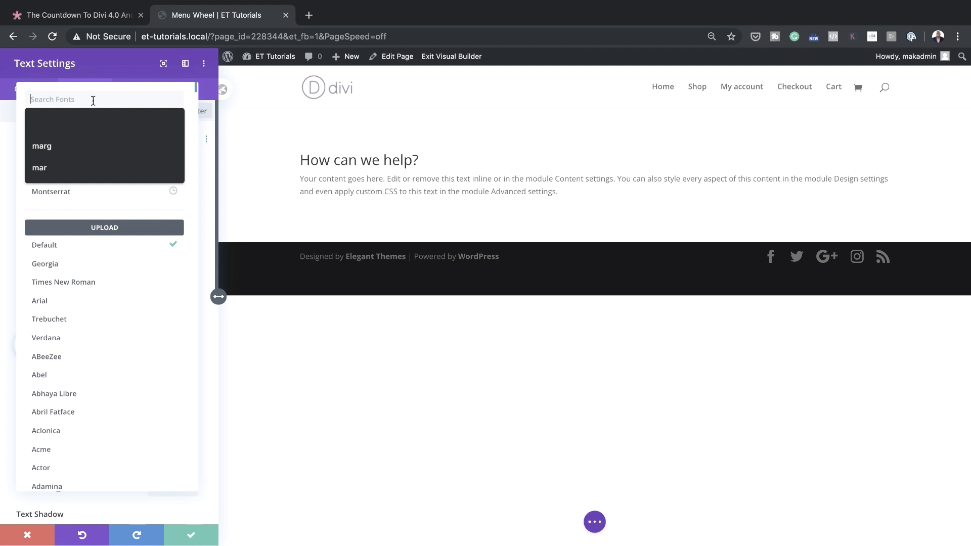
type("share")
left_click(43, 138)
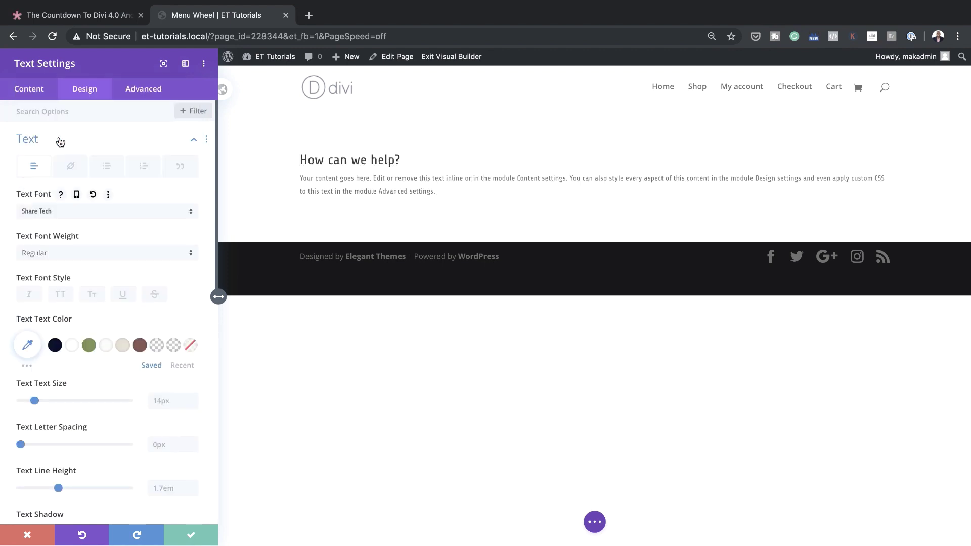
scroll(119, 436, "down", 2)
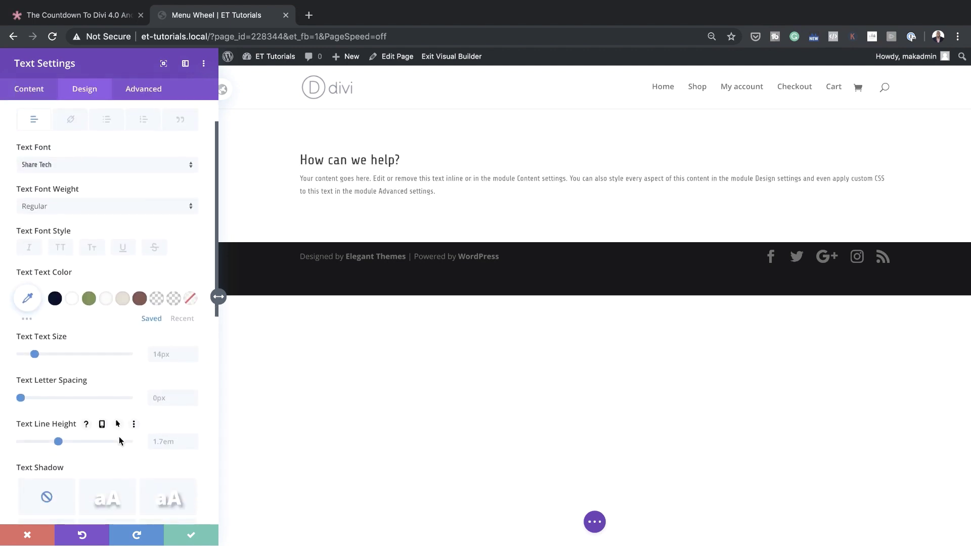
type("1")
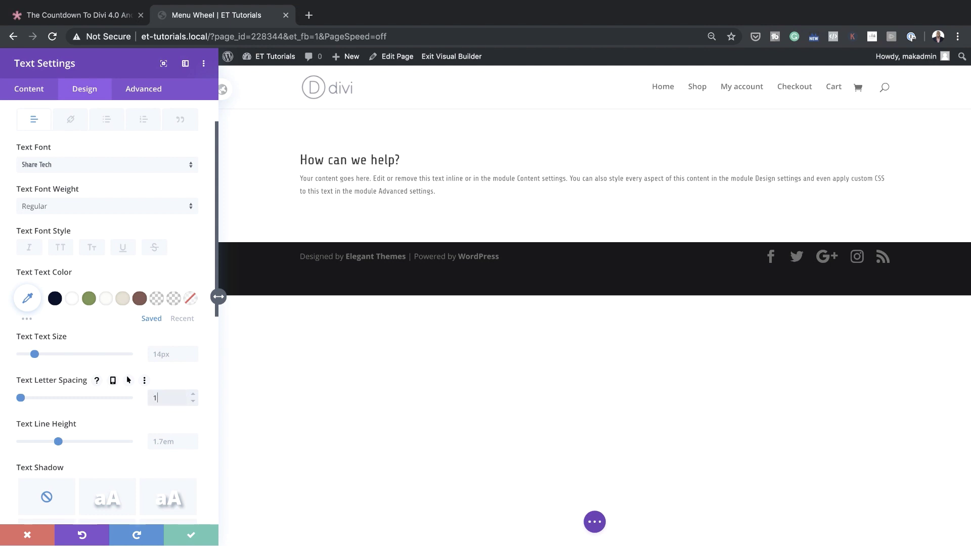
Set the Heading 2 text size to 8vw.
scroll(168, 398, "down", 5)
scroll(35, 410, "down", 4)
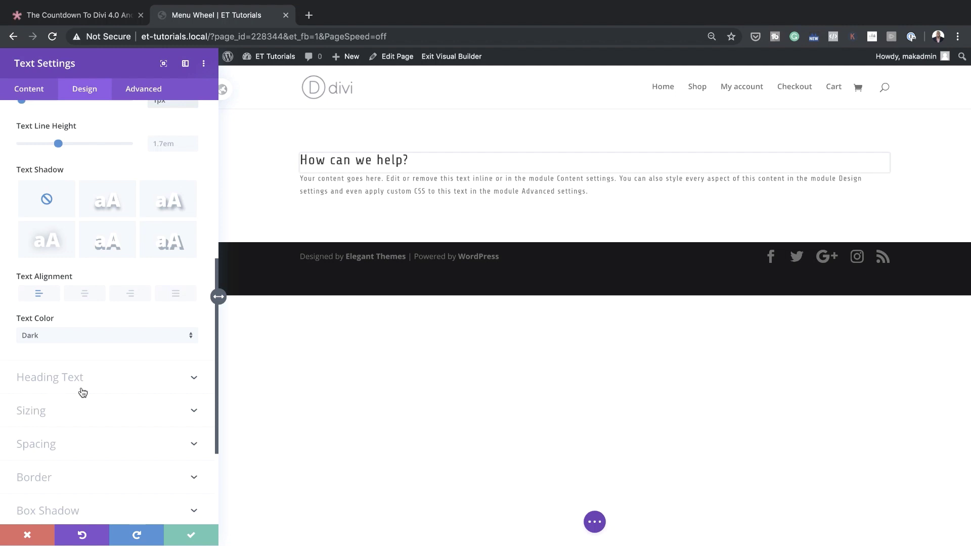
scroll(141, 441, "down", 4)
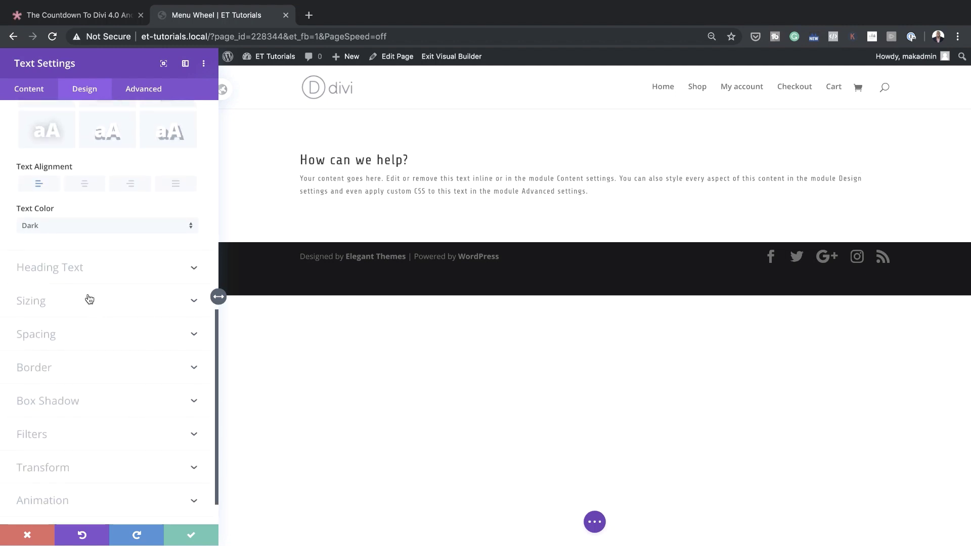
left_click(86, 273)
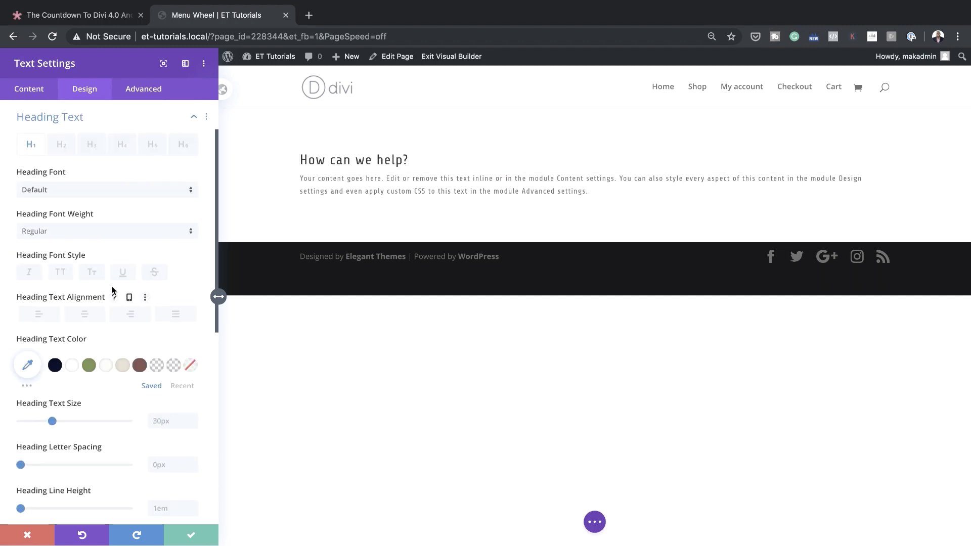
left_click(62, 146)
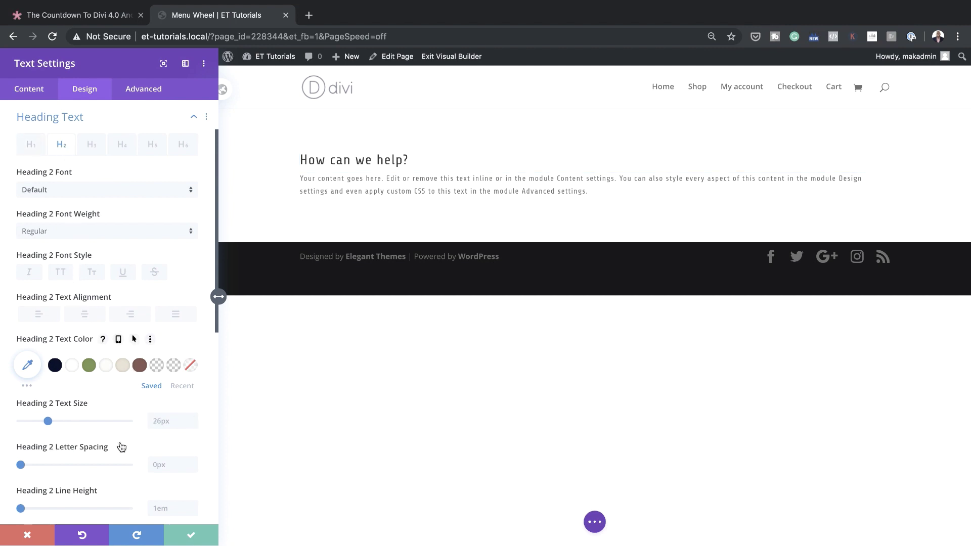
scroll(129, 445, "down", 1)
double_click(162, 407)
type("8vw")
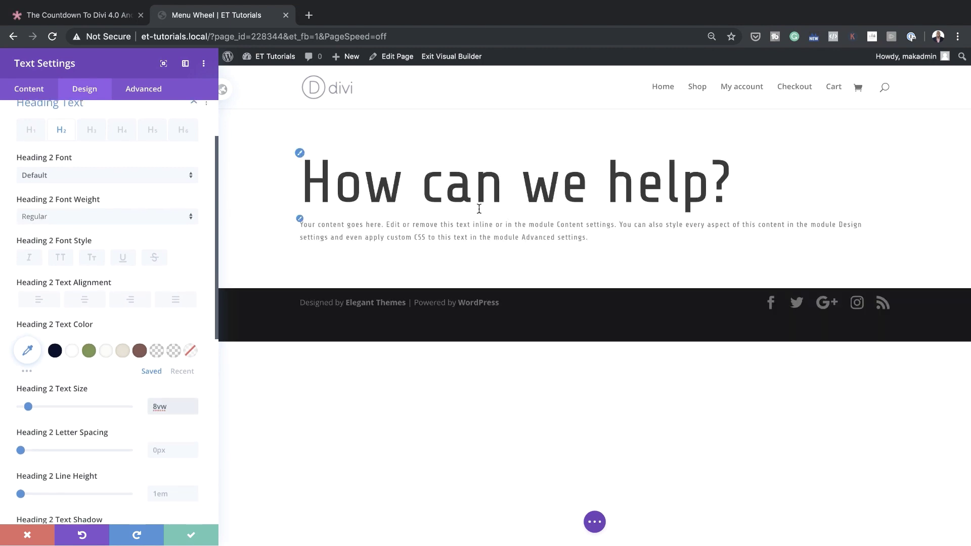
Save the text module, add an empty one-column row below it, and open its Row Settings.
left_click(191, 537)
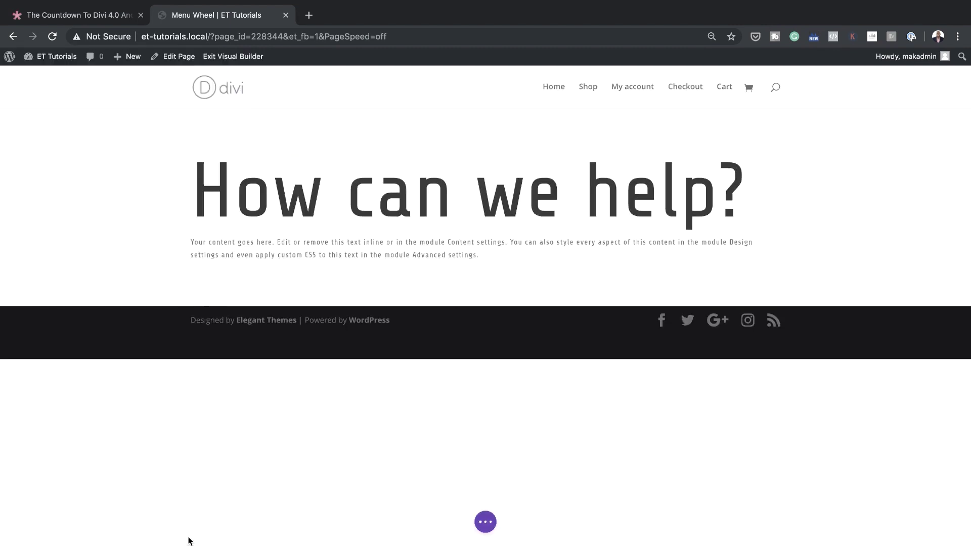
mouse_move(460, 282)
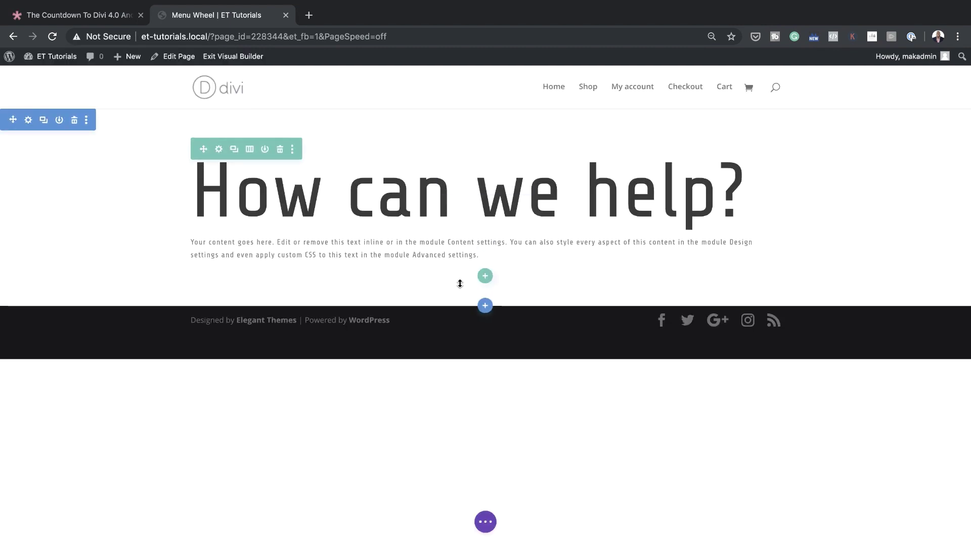
left_click(485, 277)
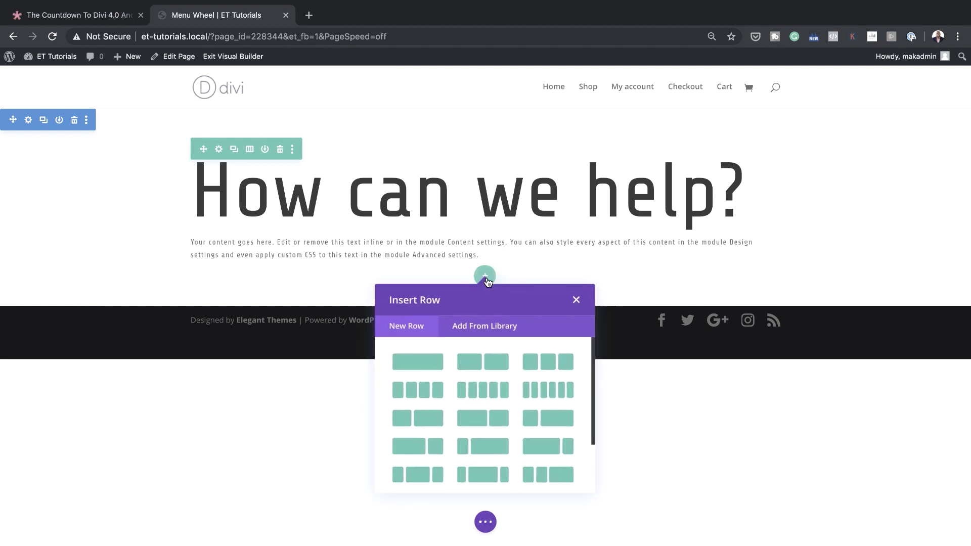
left_click(425, 361)
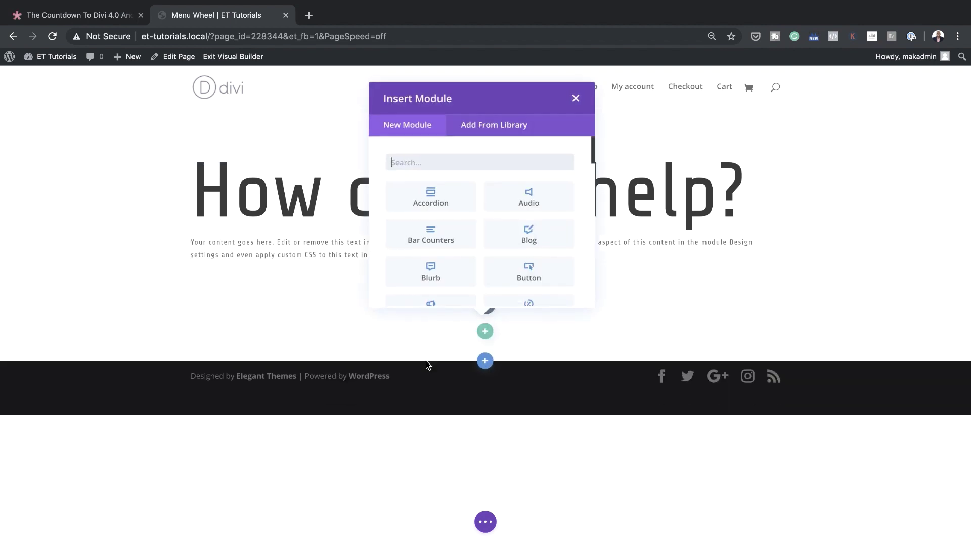
left_click(572, 98)
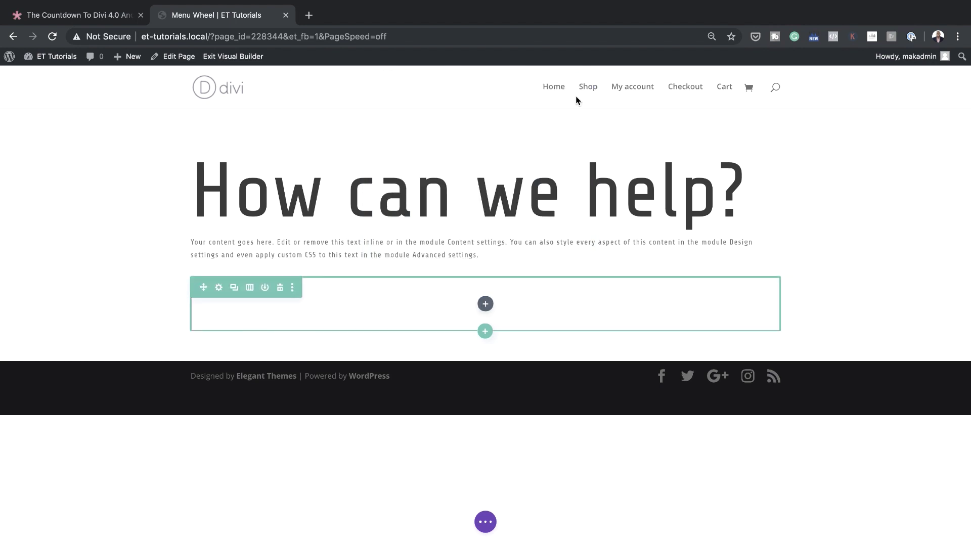
left_click(219, 287)
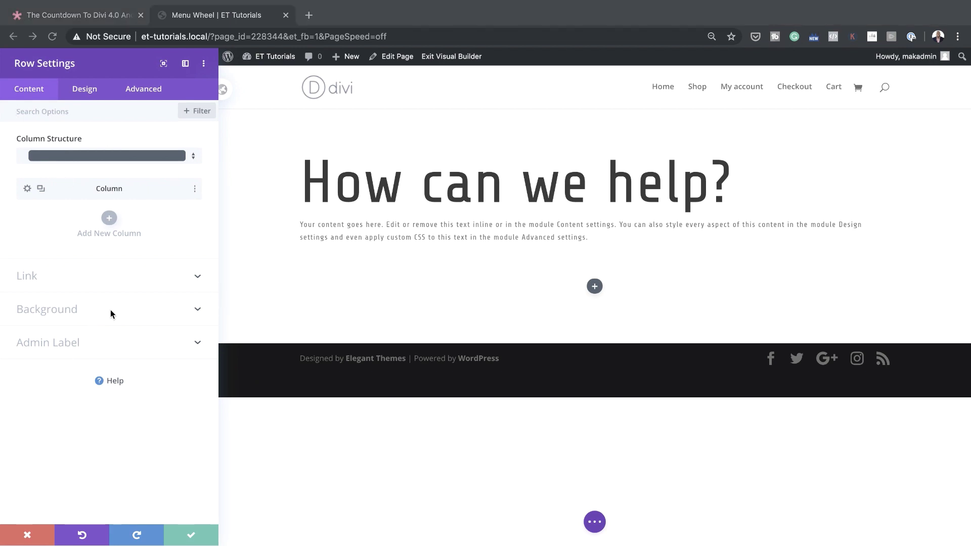
Set the row's background colour to dark blue #02366b.
left_click(89, 311)
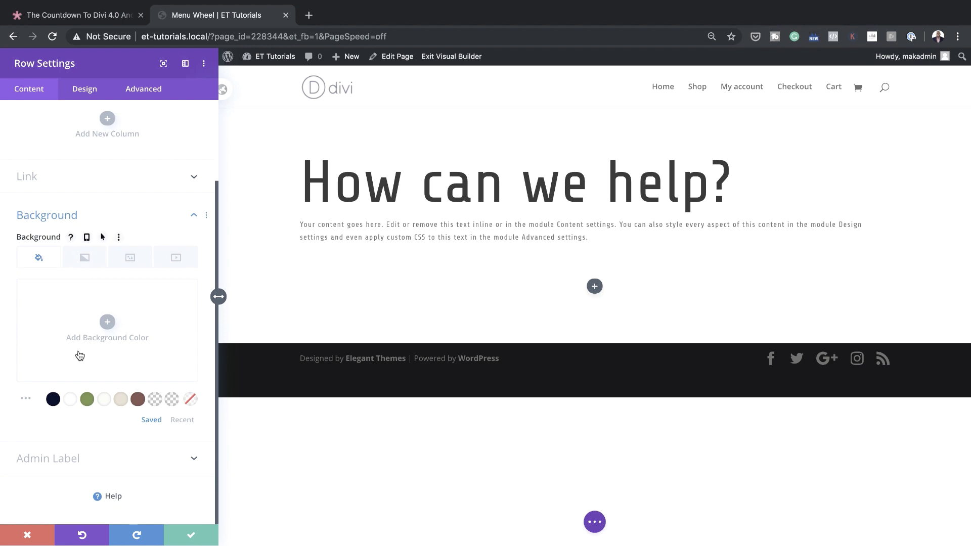
left_click(107, 321)
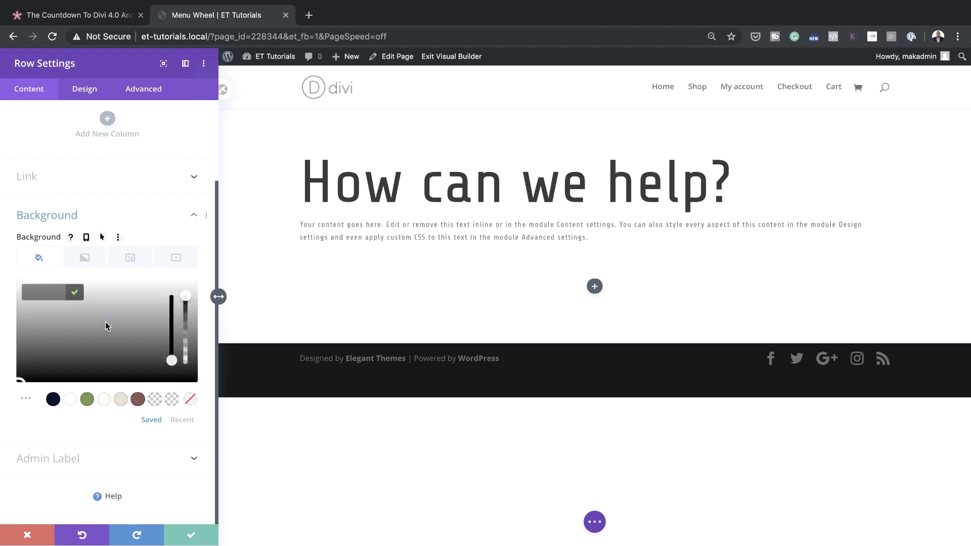
left_click(41, 292)
type("#02366b")
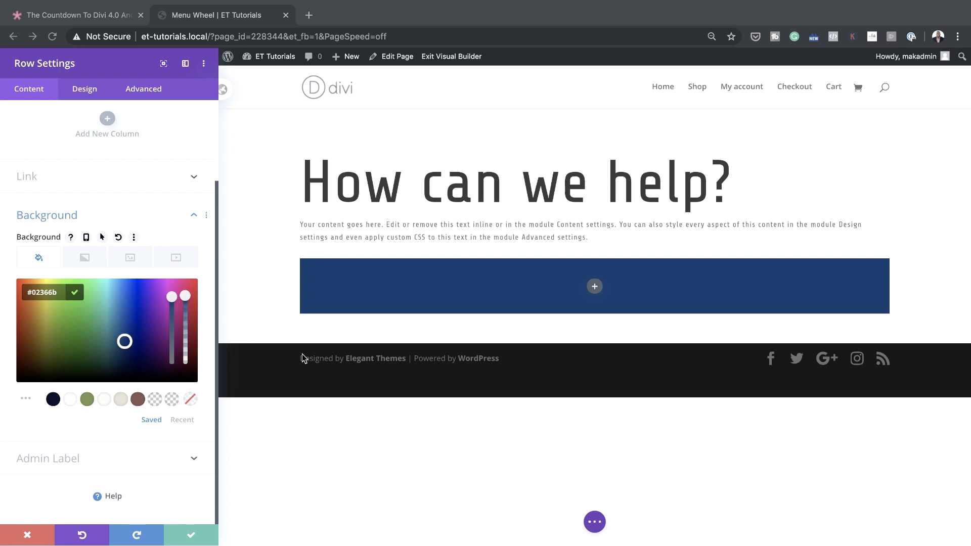
Add a background gradient from translucent black rgba(0,0,0,0.45) to dark navy #02356b.
left_click(84, 257)
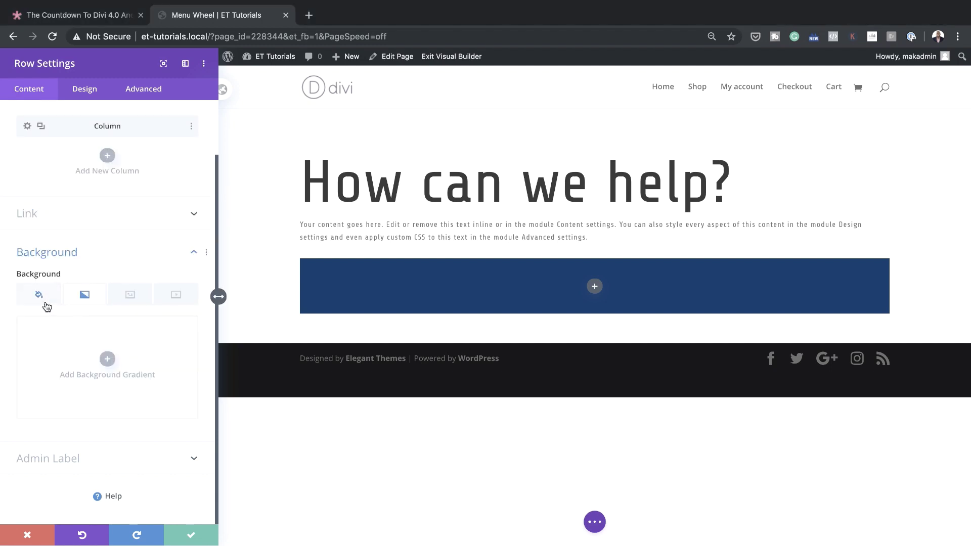
left_click(107, 359)
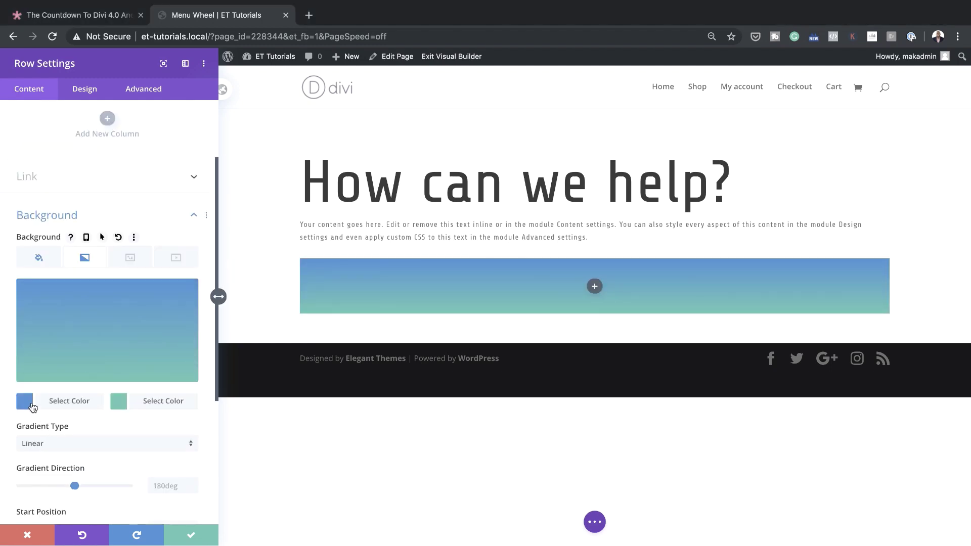
left_click(24, 342)
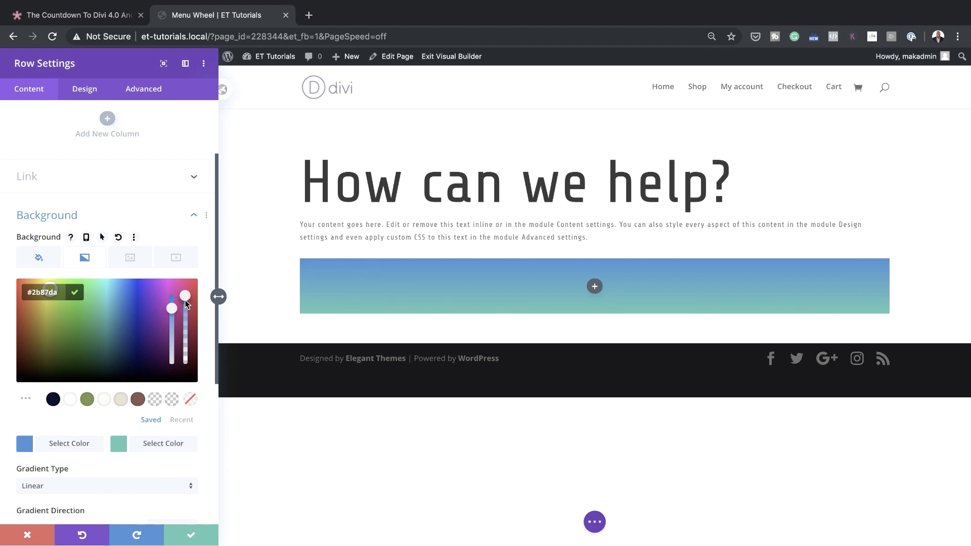
left_click_drag(185, 300, 186, 321)
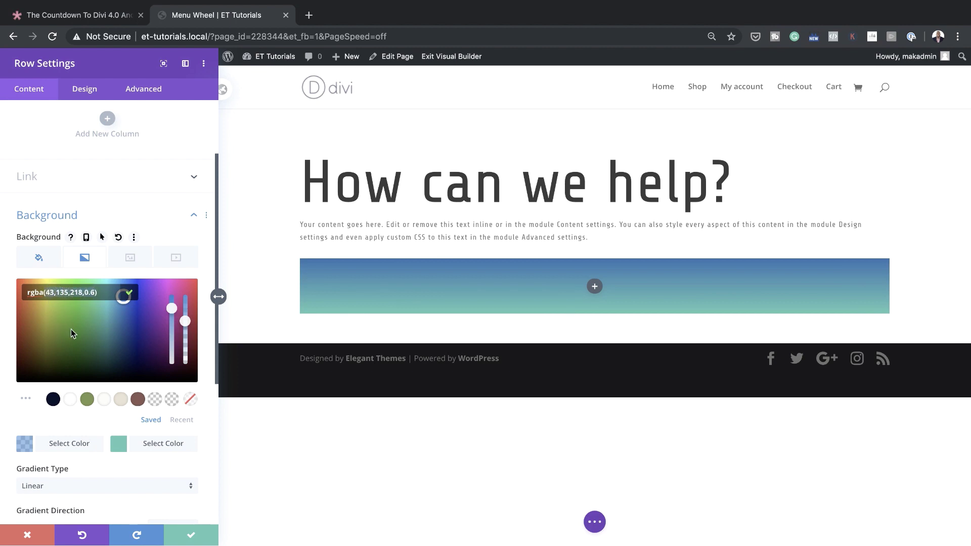
type("rgba(0,0,0,0.45)")
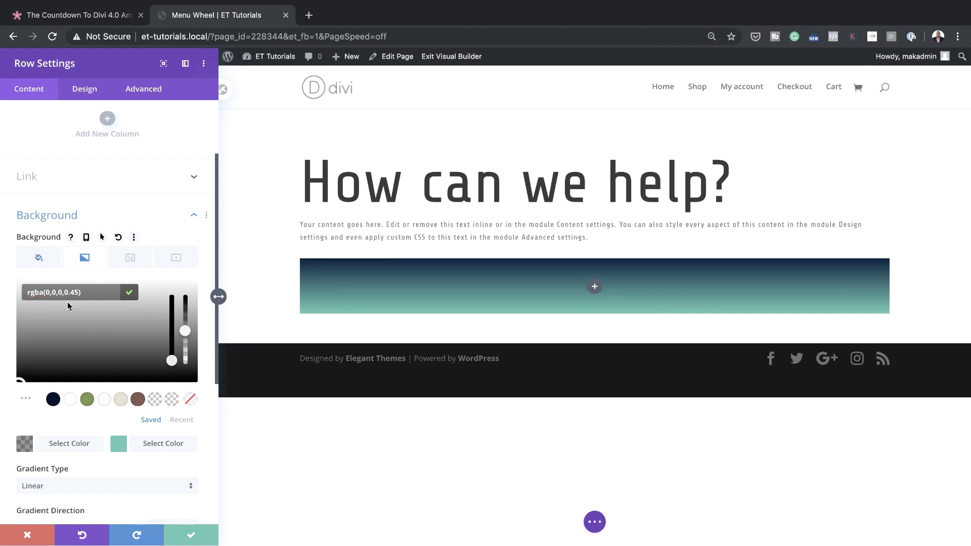
left_click(118, 443)
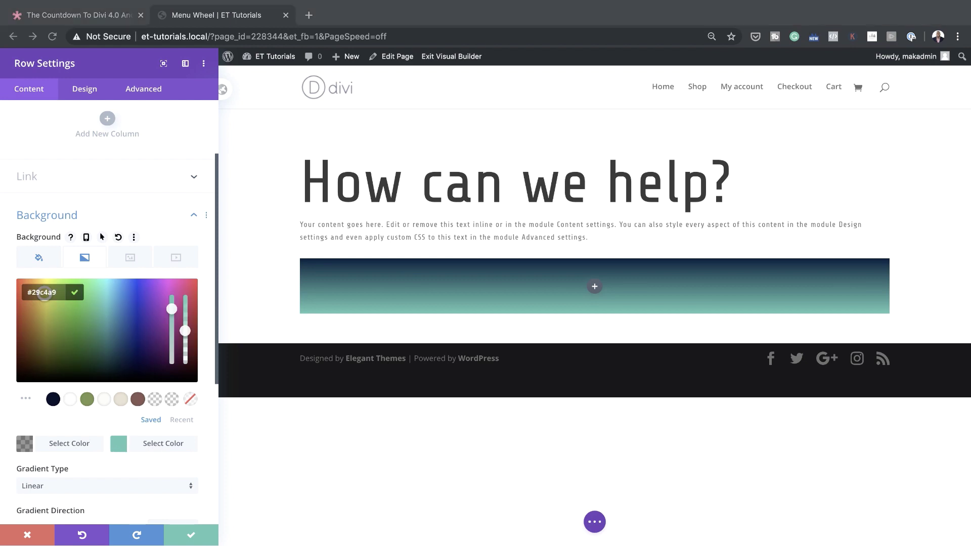
left_click(44, 291)
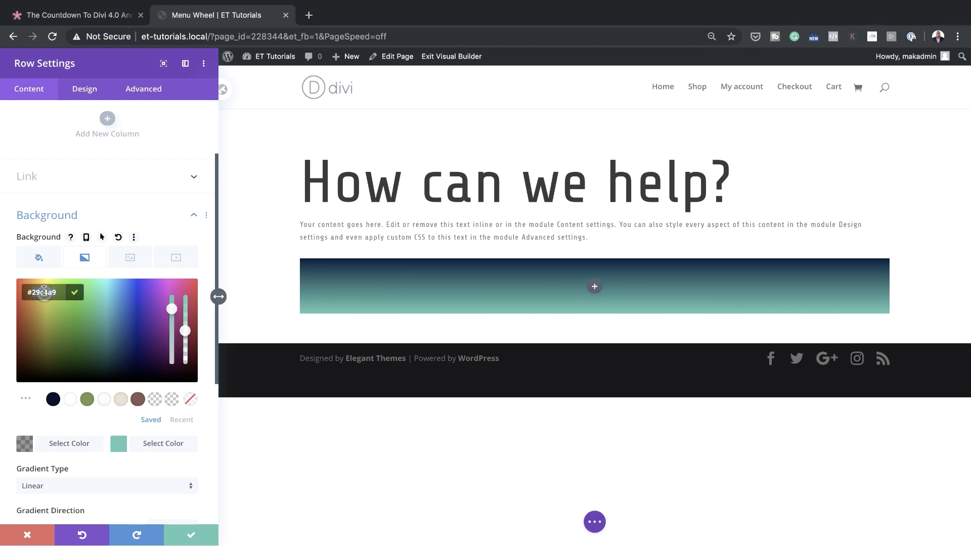
type("#02356b")
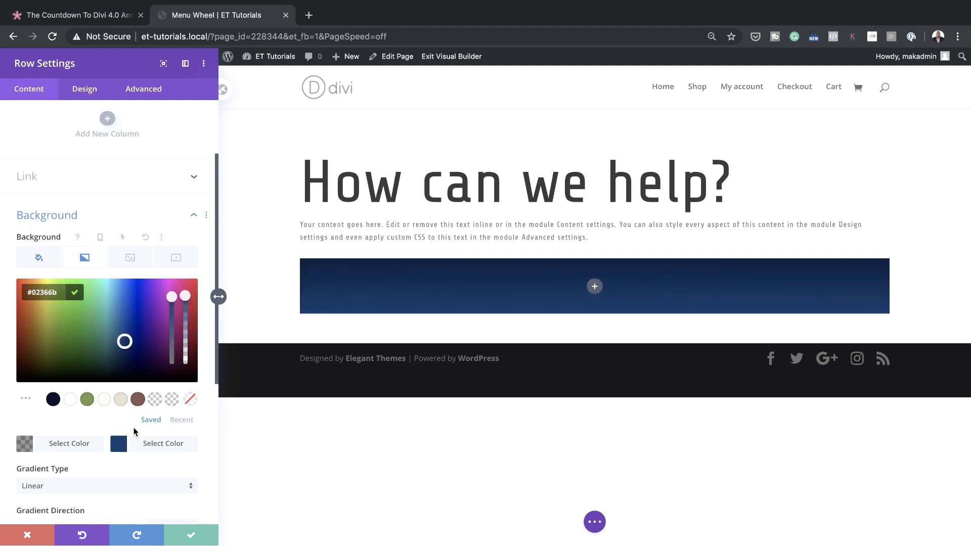
Make the gradient radial with start position 36% and end position 0%.
scroll(134, 427, "down", 3)
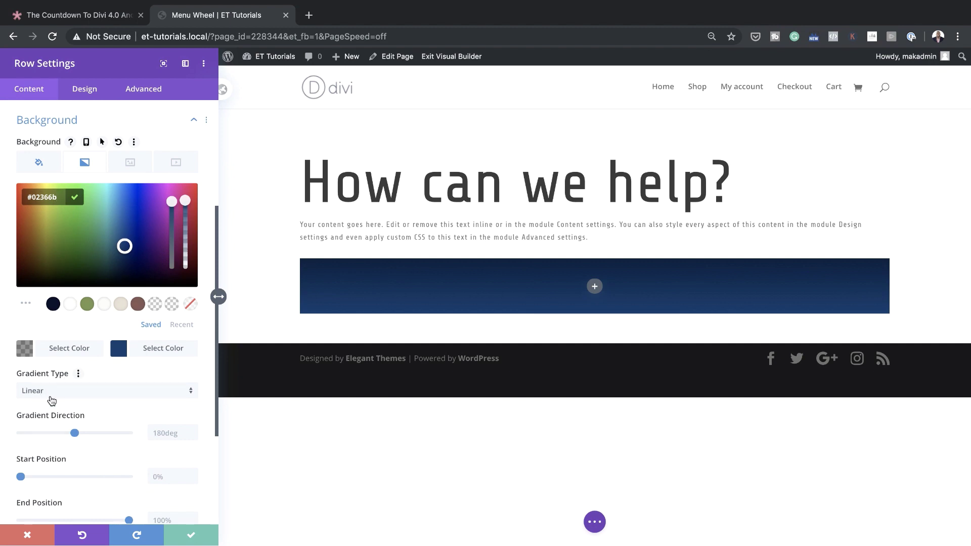
left_click(75, 392)
left_click(78, 380)
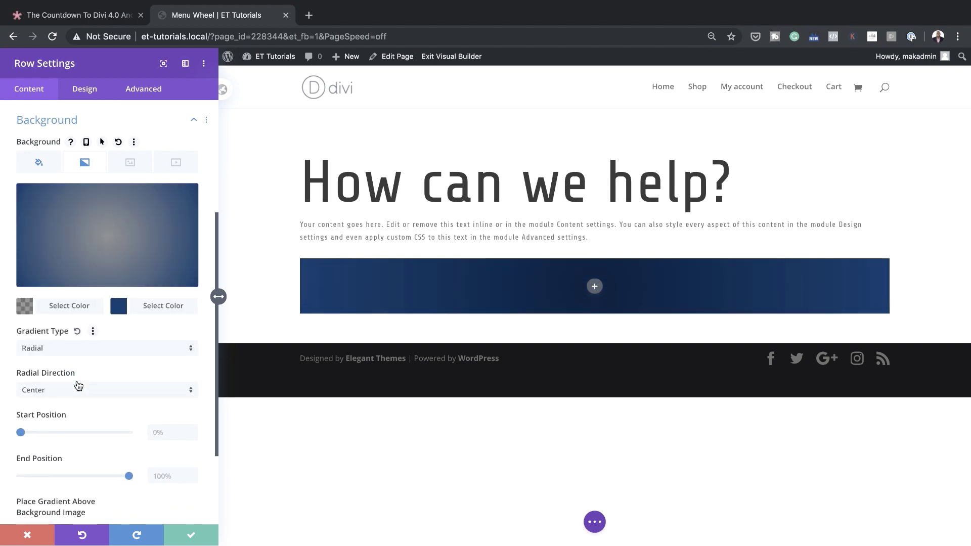
scroll(78, 386, "down", 1)
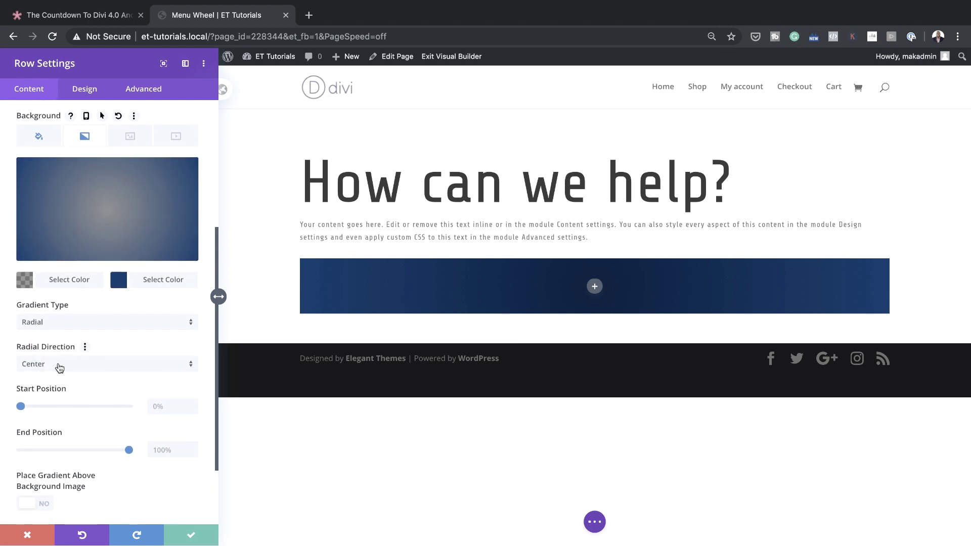
scroll(92, 405, "down", 3)
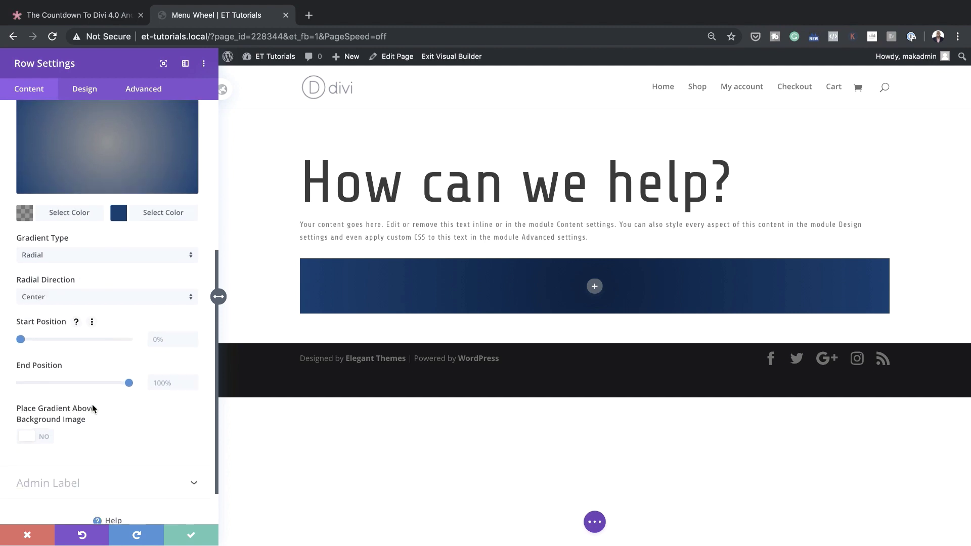
left_click(163, 339)
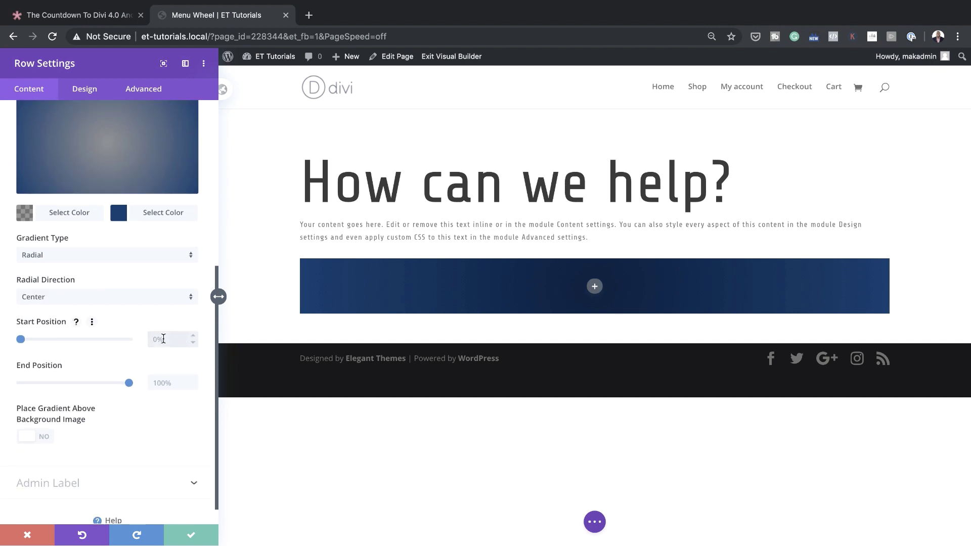
type("36")
left_click(164, 383)
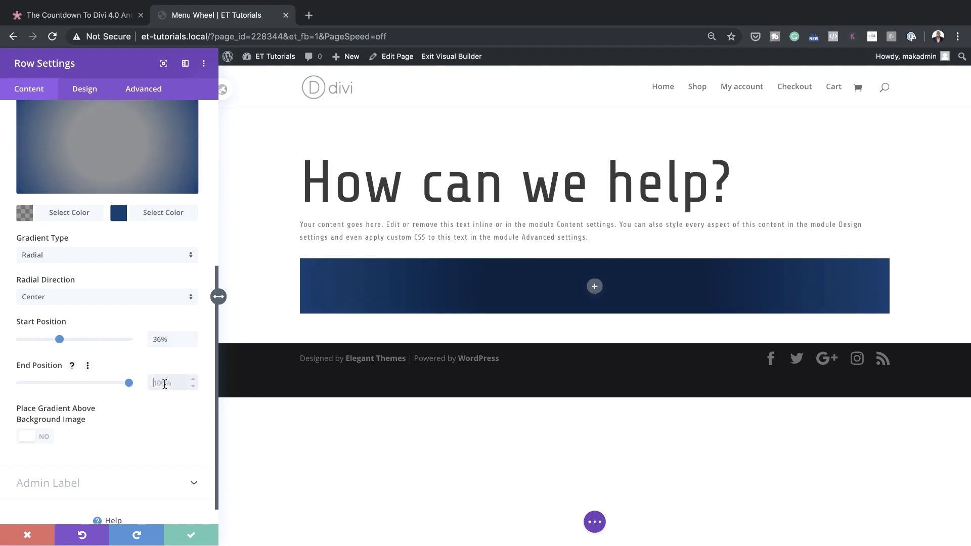
type("0")
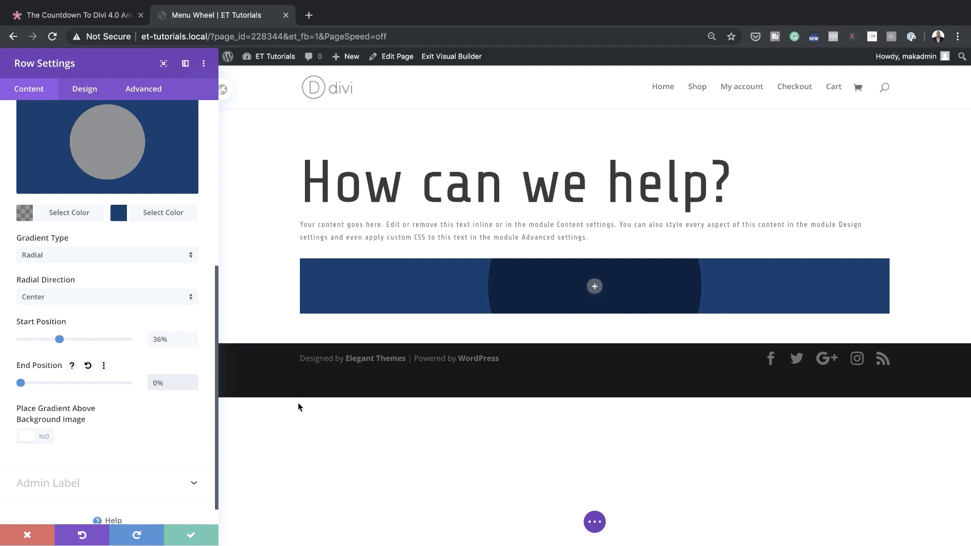
Size the row with gutter width 1, width 500px and height 500px.
left_click(86, 90)
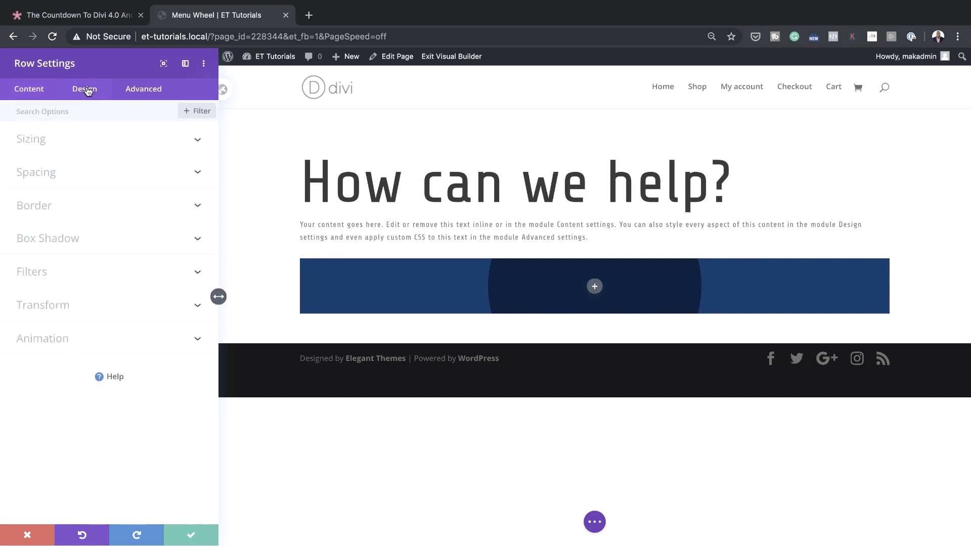
left_click(70, 143)
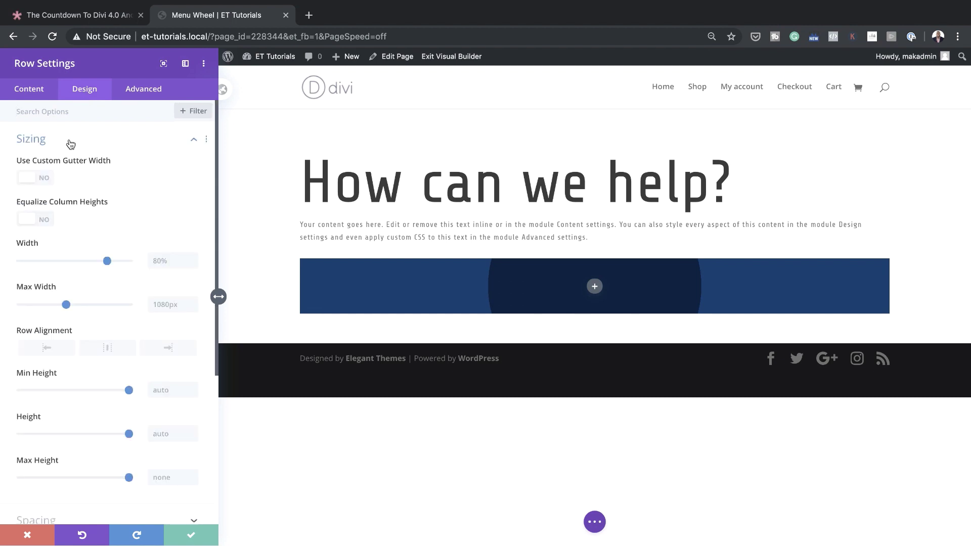
left_click(45, 181)
left_click(169, 219)
key("BackSpace")
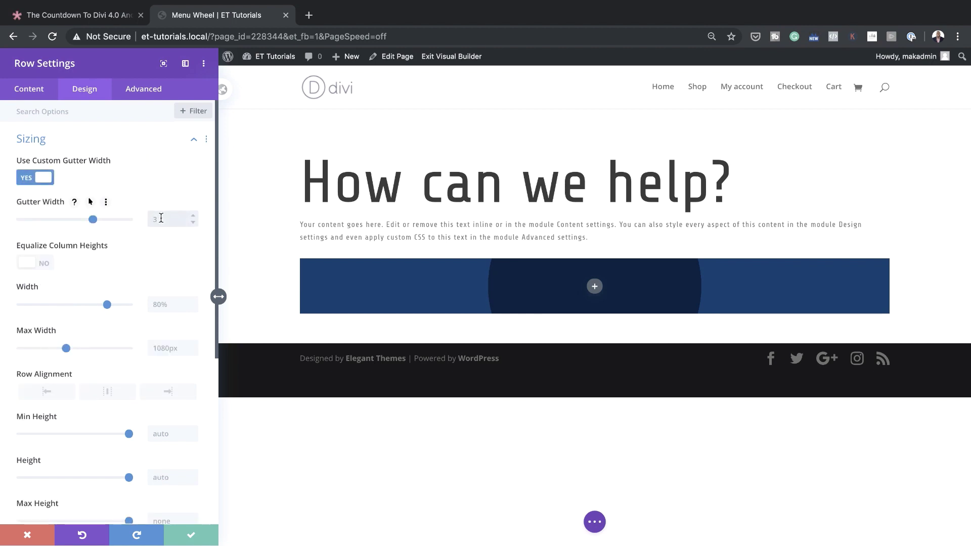
type("1")
left_click(168, 305)
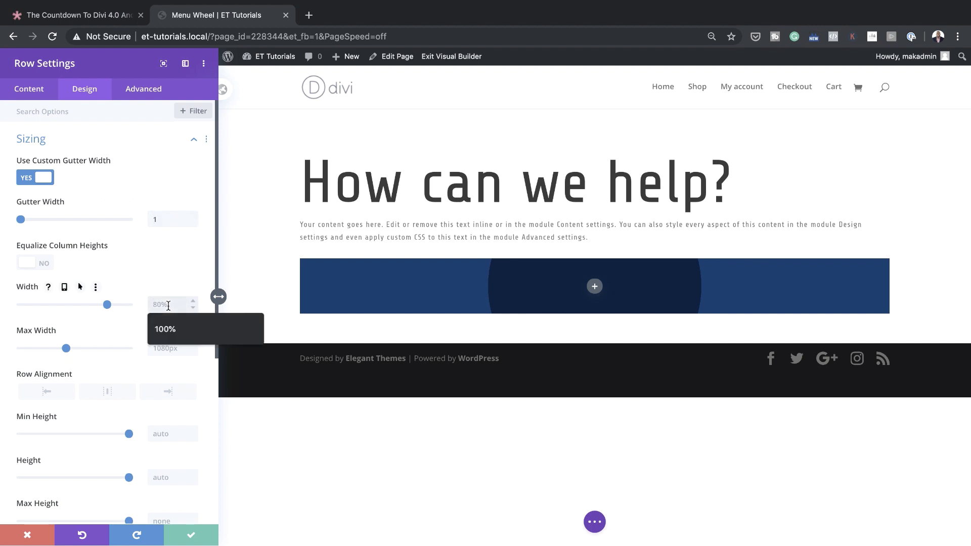
type("500p")
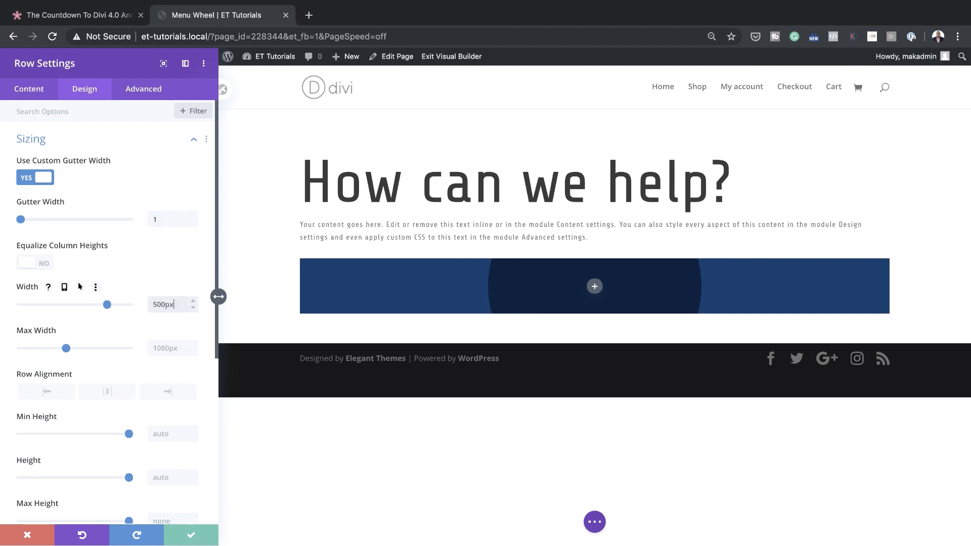
type("x")
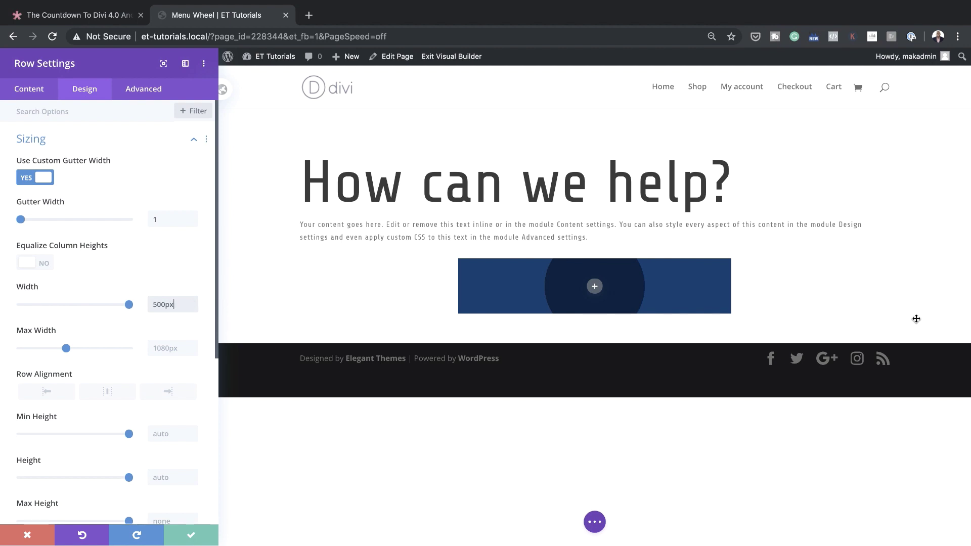
left_click(166, 478)
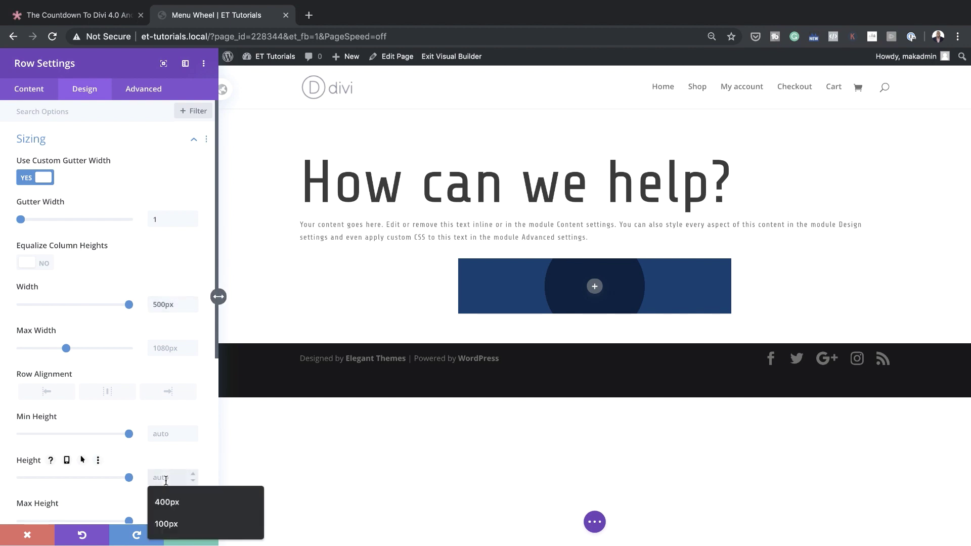
type("500px")
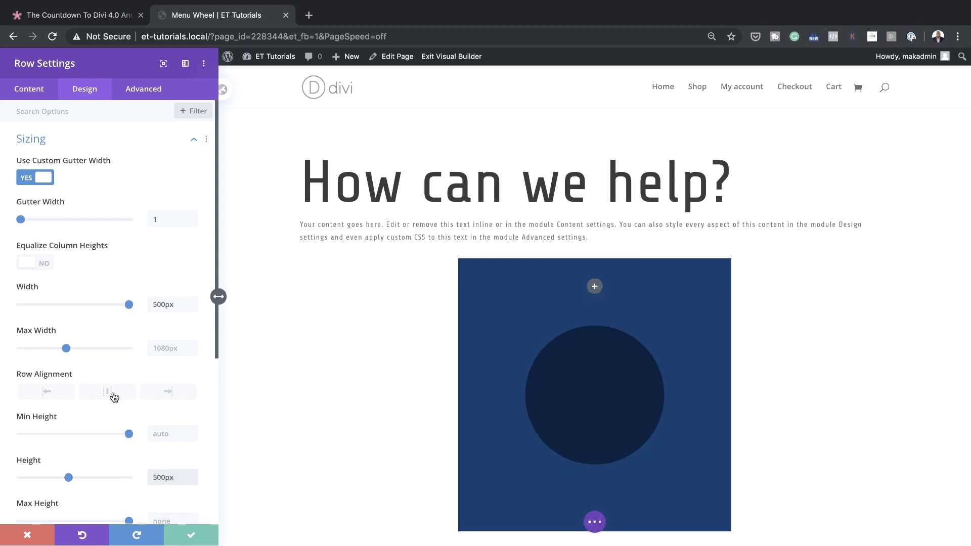
scroll(114, 397, "down", 5)
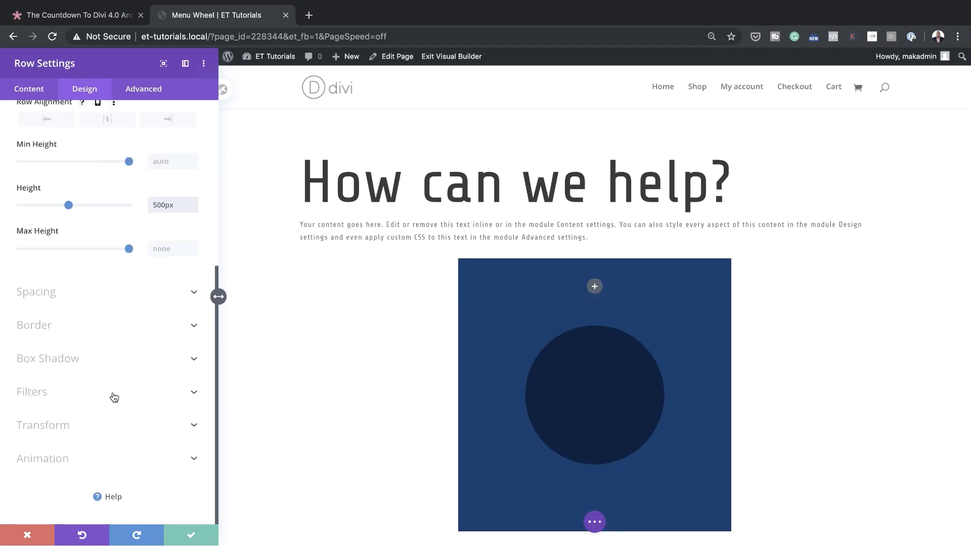
Set the row's top and bottom padding to 0px and enable per-device padding values.
left_click(47, 295)
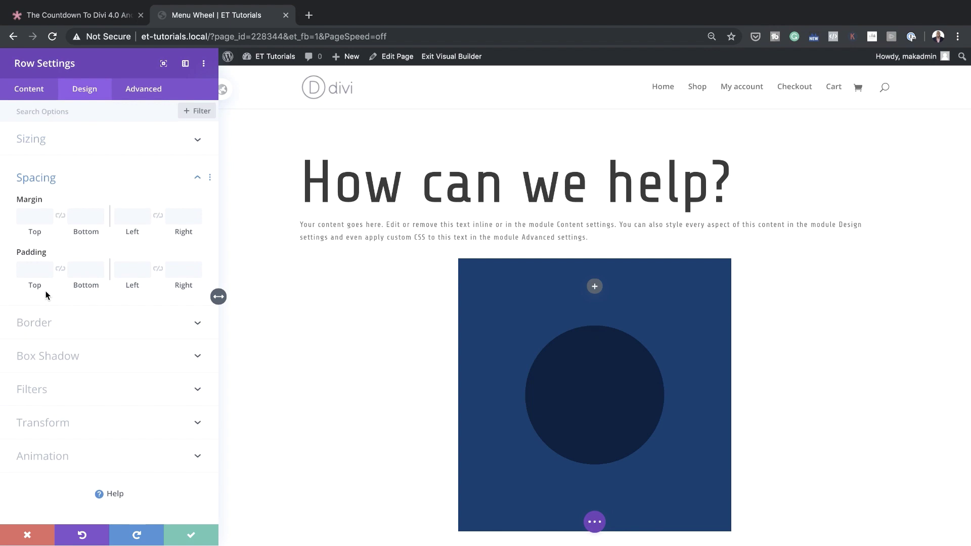
left_click(31, 265)
type("0")
left_click(60, 269)
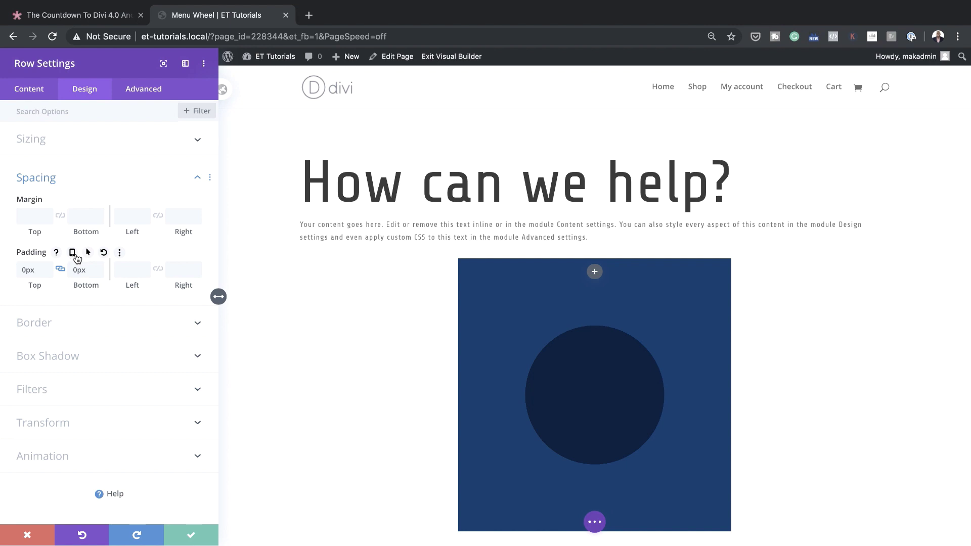
left_click(72, 256)
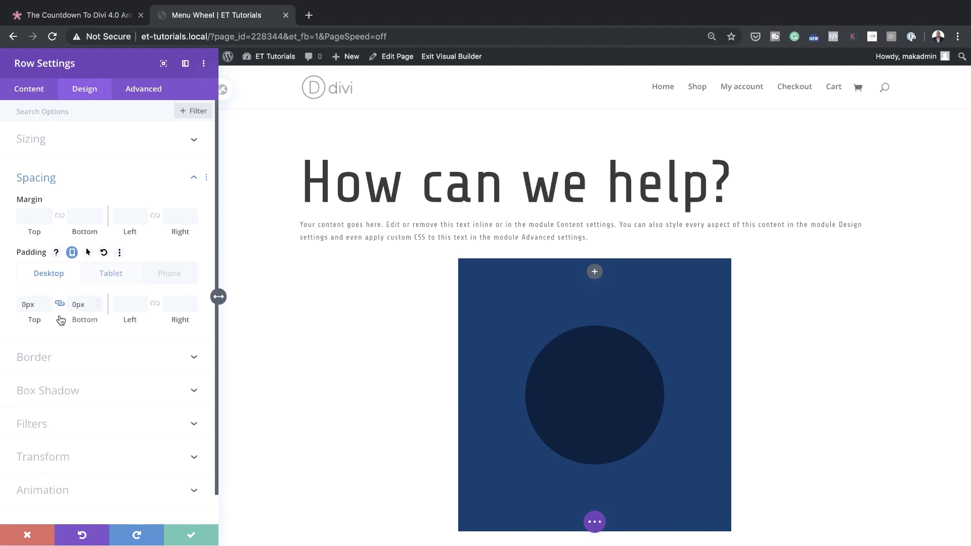
Set the blue row's tablet top and left padding to 20px.
left_click(121, 275)
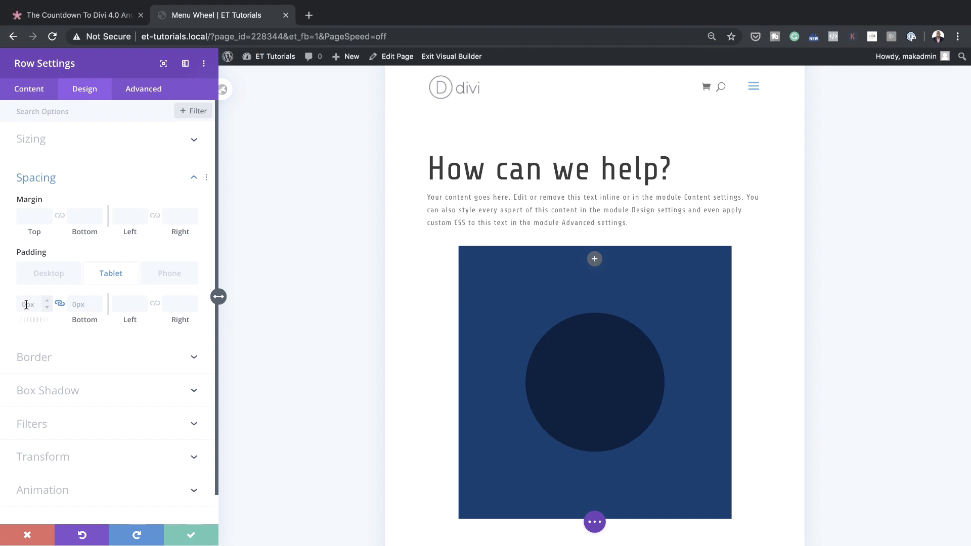
left_click(26, 305)
type("20px")
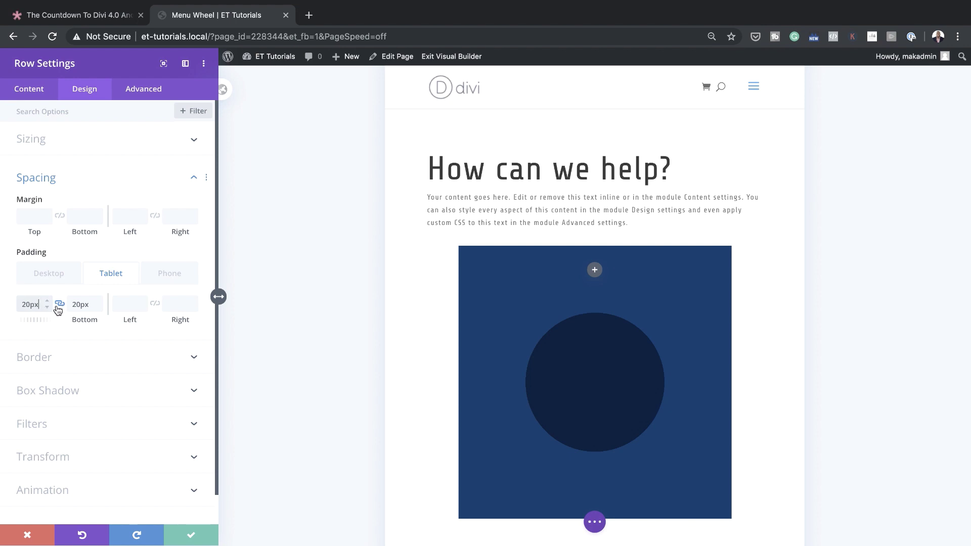
left_click(128, 302)
type("20px")
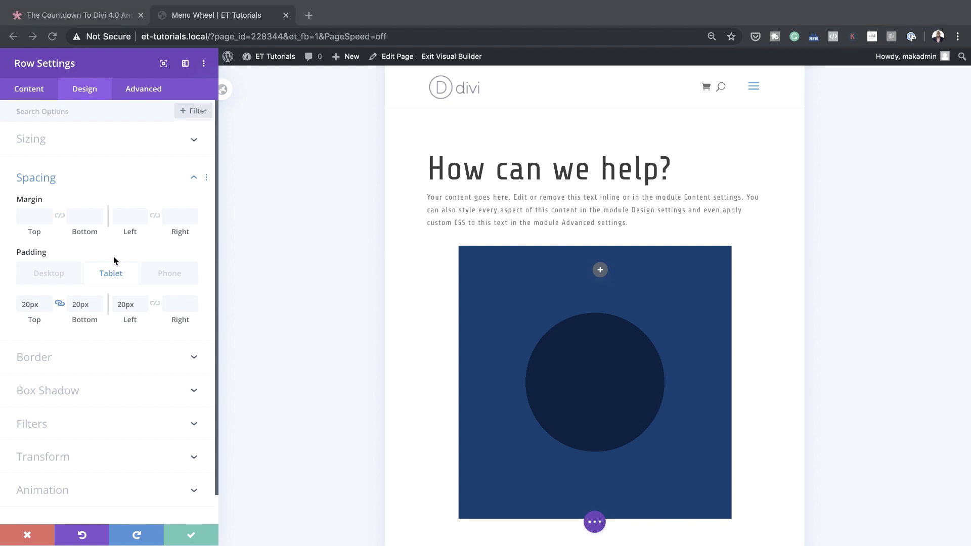
key("super+Tab")
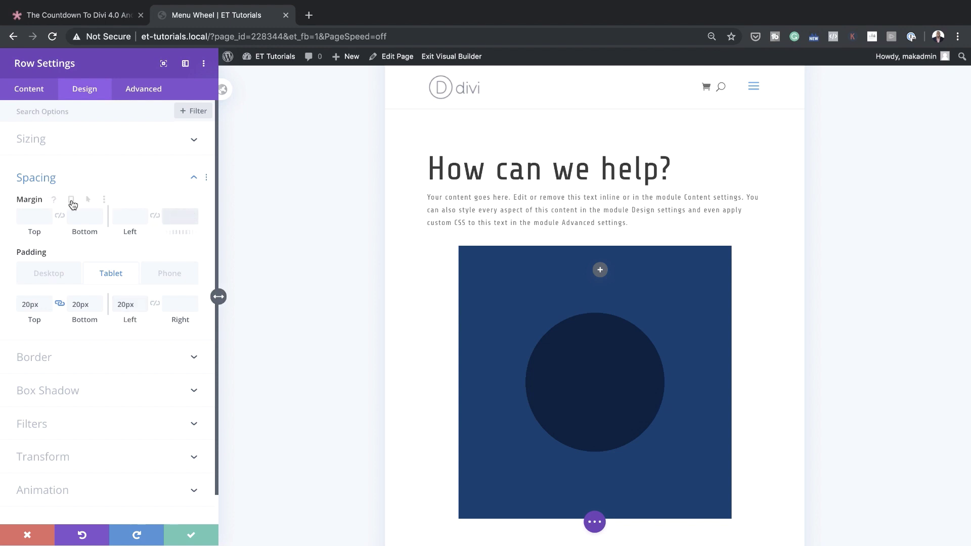
Enable responsive margin and give the row a -10% right margin on phones, then return to Desktop.
left_click(69, 200)
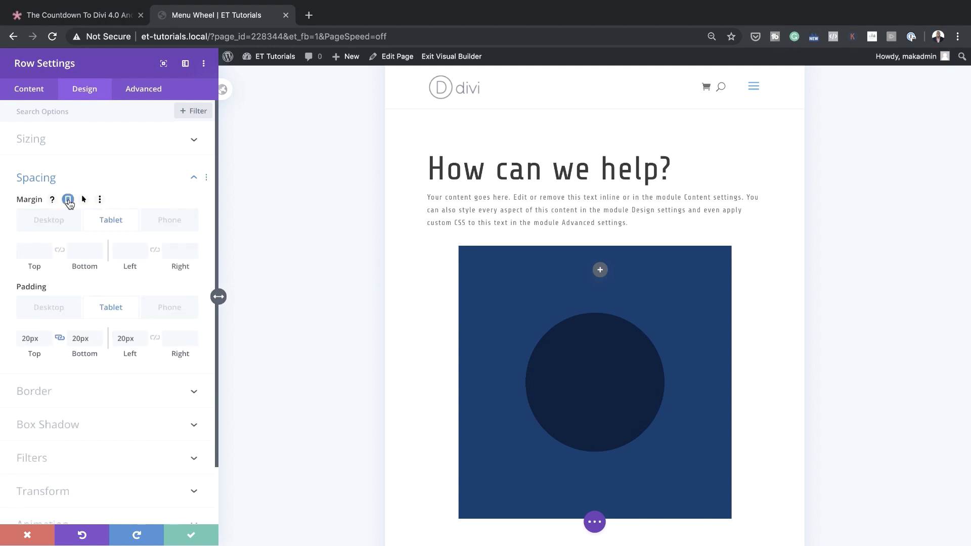
left_click(178, 223)
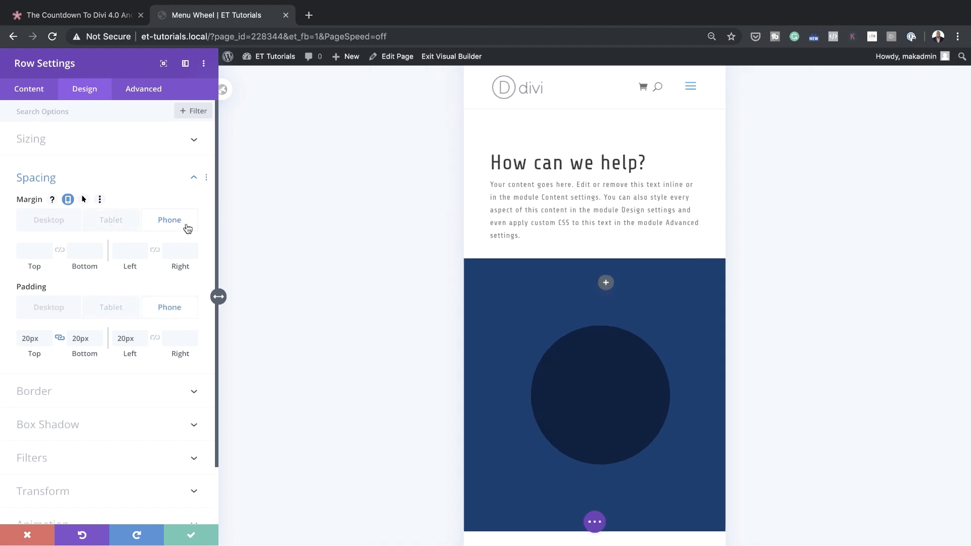
left_click(168, 251)
type("-10%")
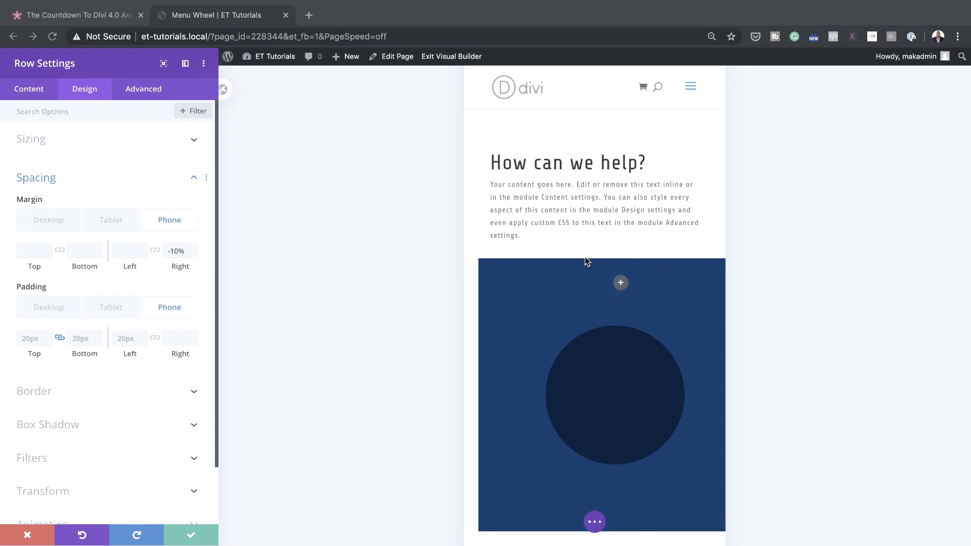
left_click(55, 308)
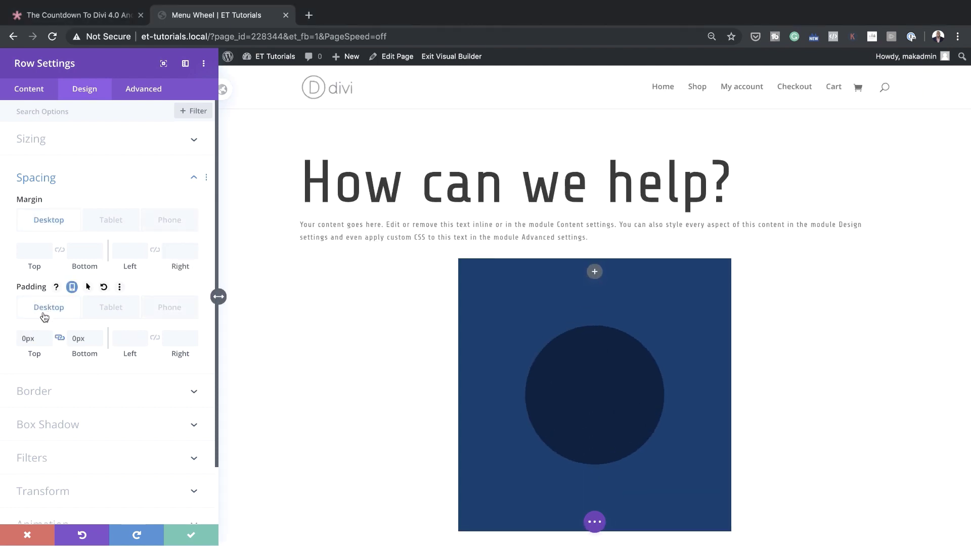
scroll(130, 390, "down", 3)
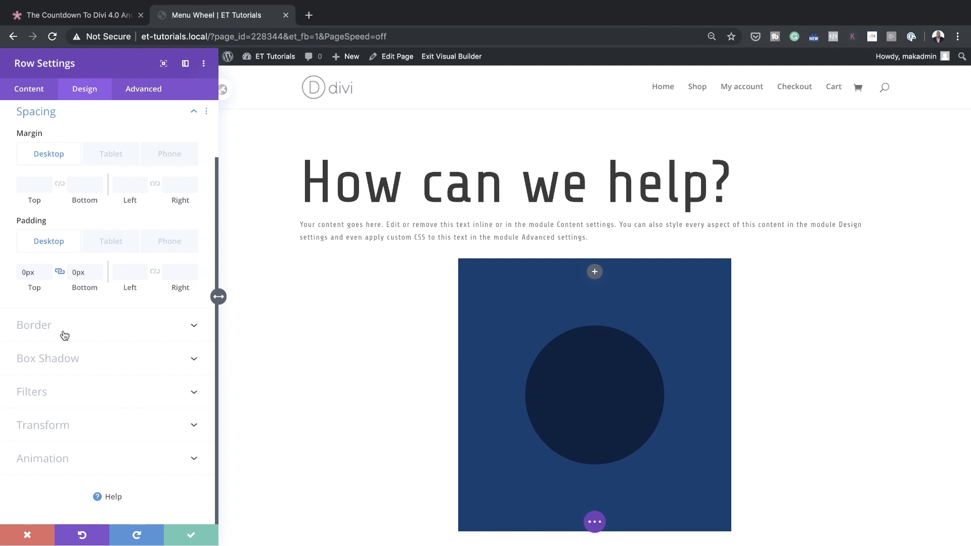
Set the row's linked Rounded Corners to 50%, turning the blue square into a circle.
left_click(65, 328)
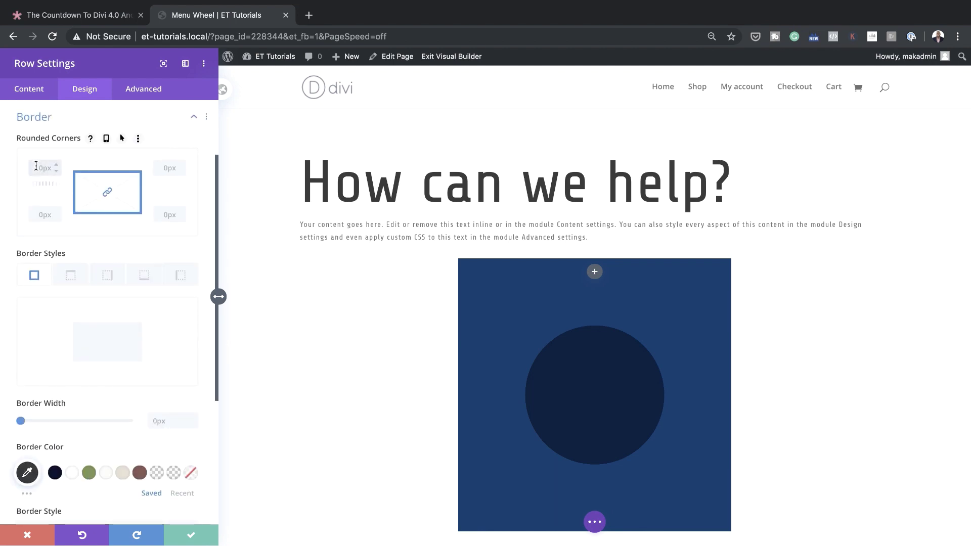
type("50%")
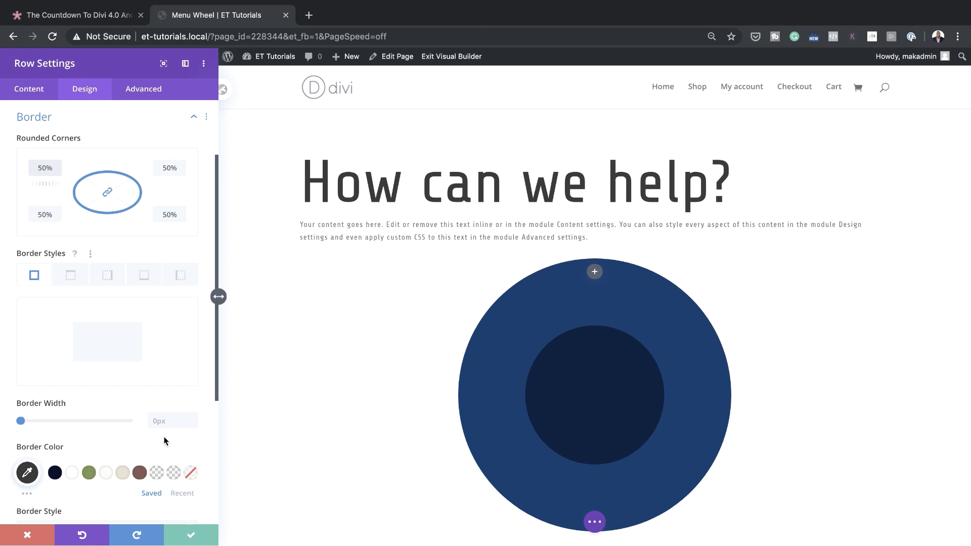
scroll(164, 440, "down", 2)
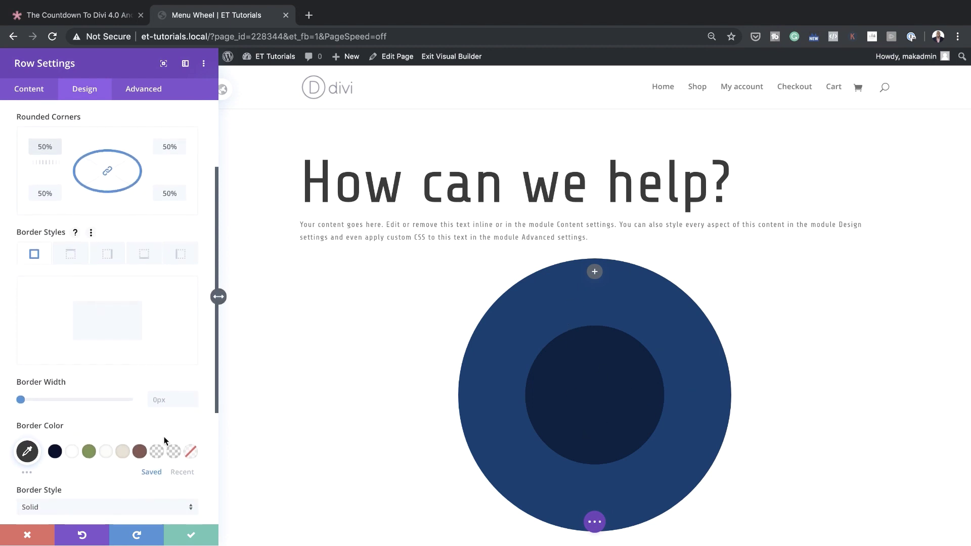
scroll(164, 441, "down", 8)
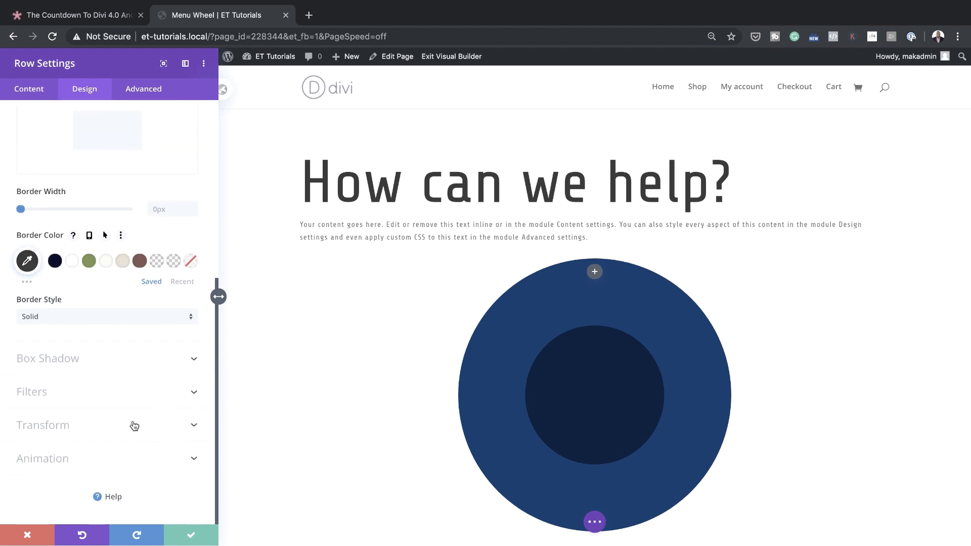
left_click(88, 359)
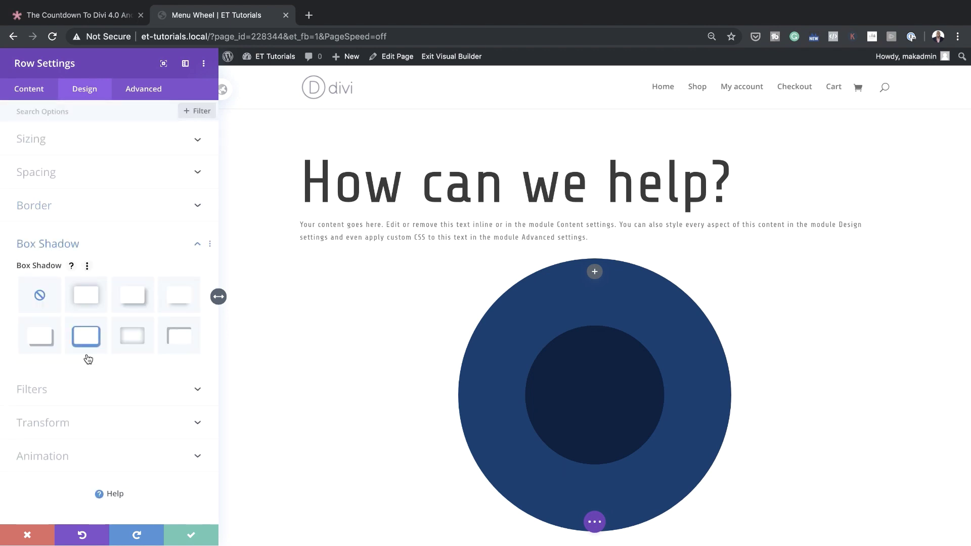
Apply the inset box-shadow preset with Blur 0 and Spread 210px.
left_click(133, 336)
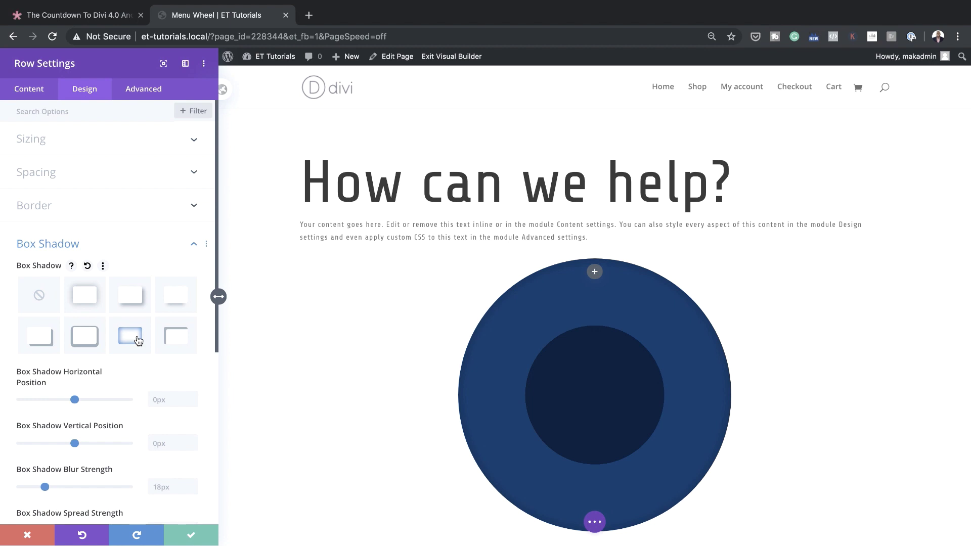
scroll(117, 458, "down", 1)
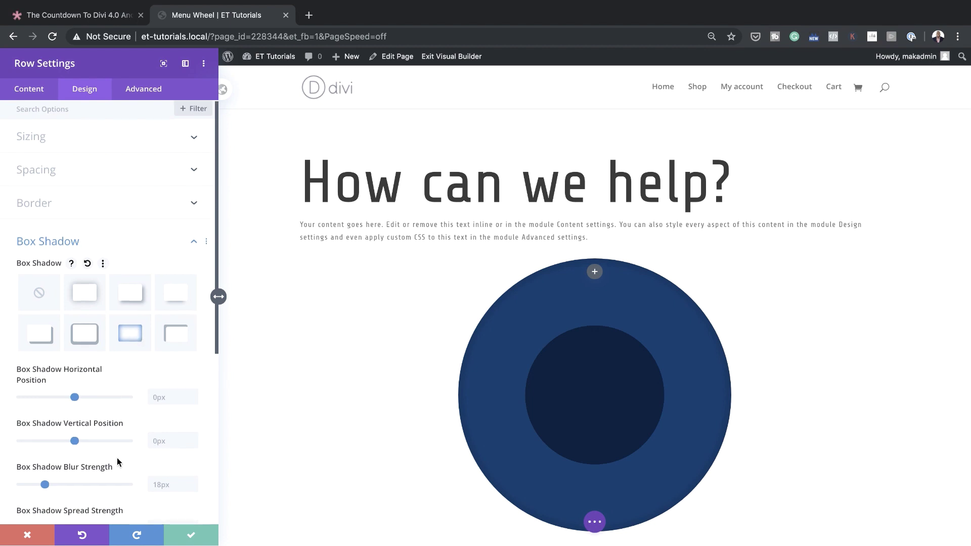
scroll(117, 461, "down", 3)
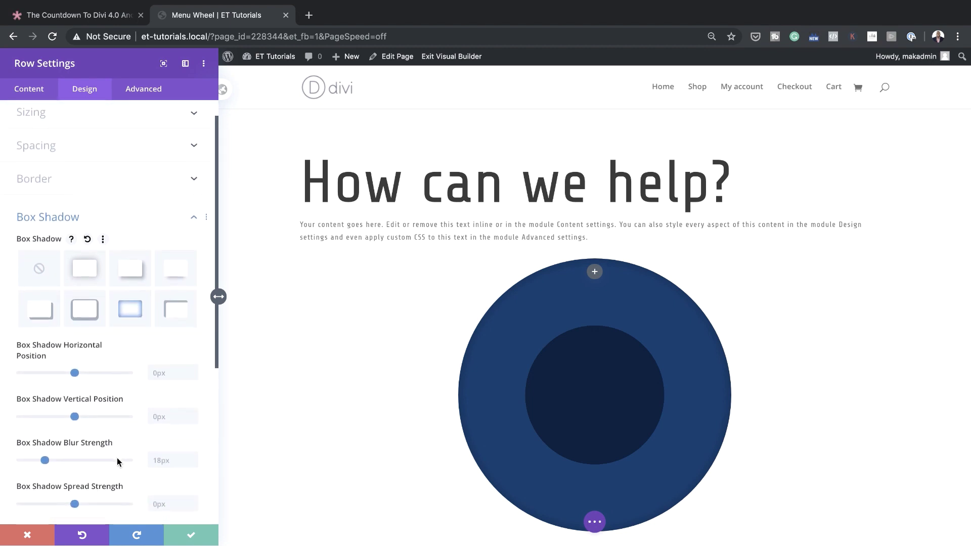
left_click(168, 459)
type("0")
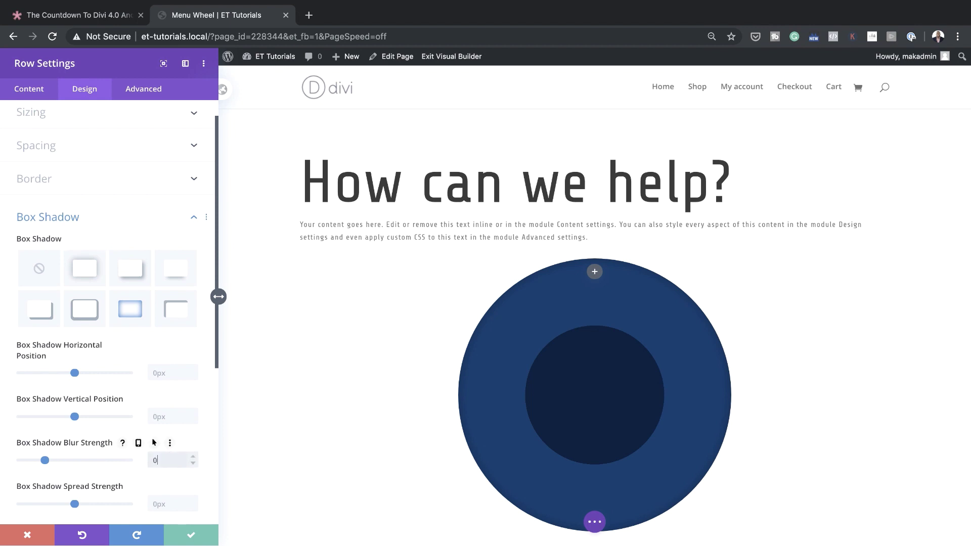
scroll(160, 491, "down", 2)
left_click(162, 477)
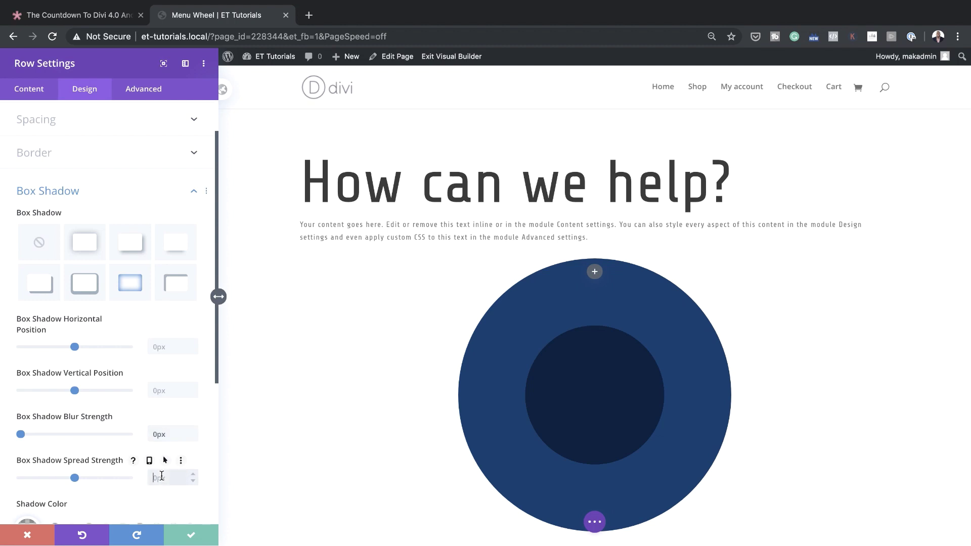
type("210px")
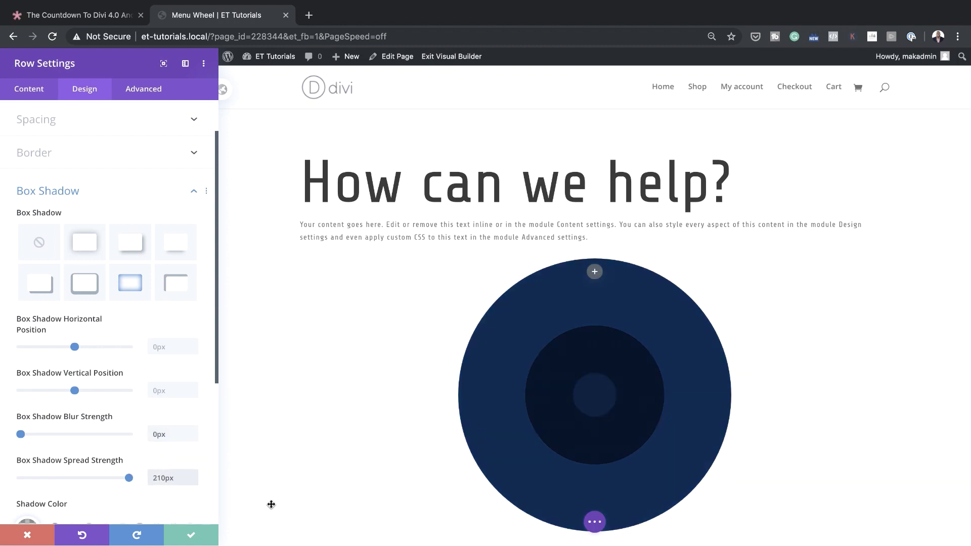
Set the inner shadow colour to rgba(2,54,107,0.66).
scroll(71, 490, "down", 5)
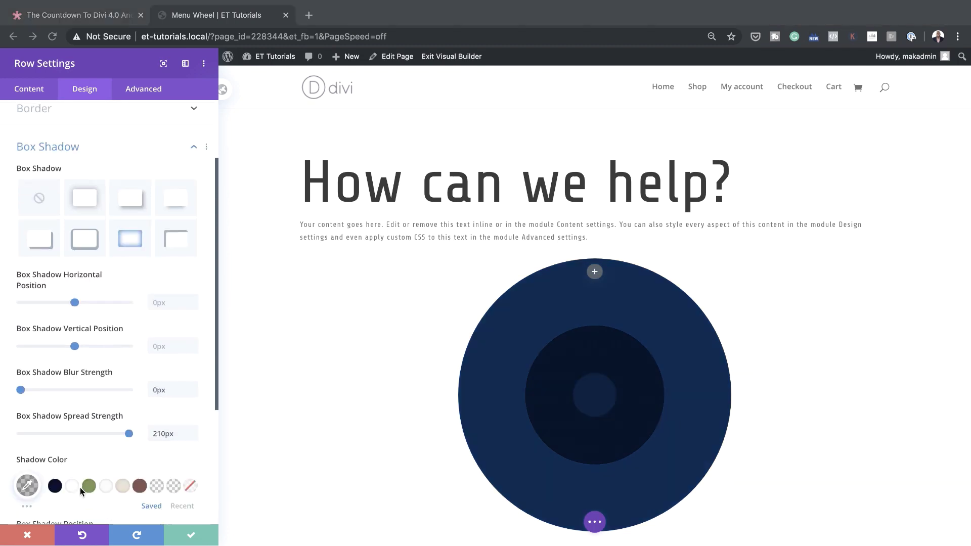
scroll(80, 487, "down", 4)
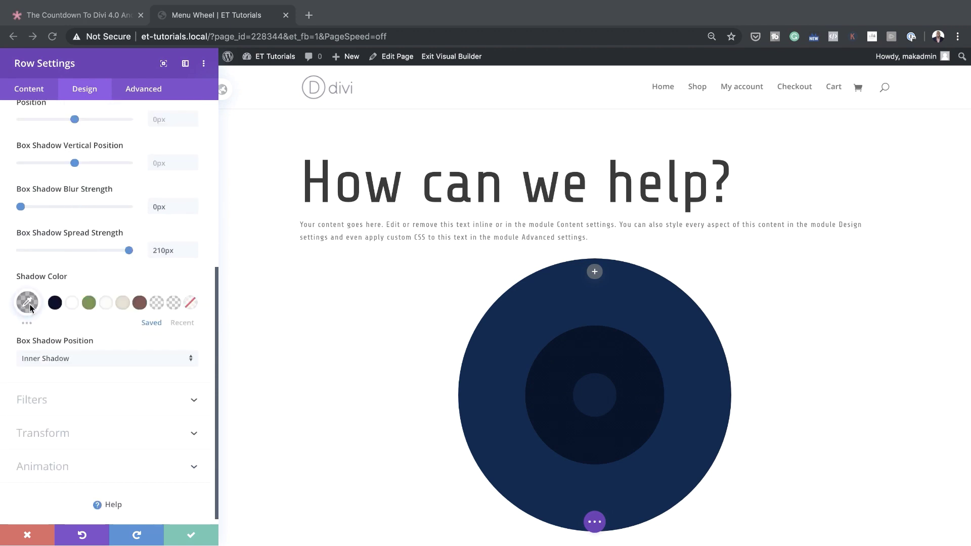
left_click(28, 303)
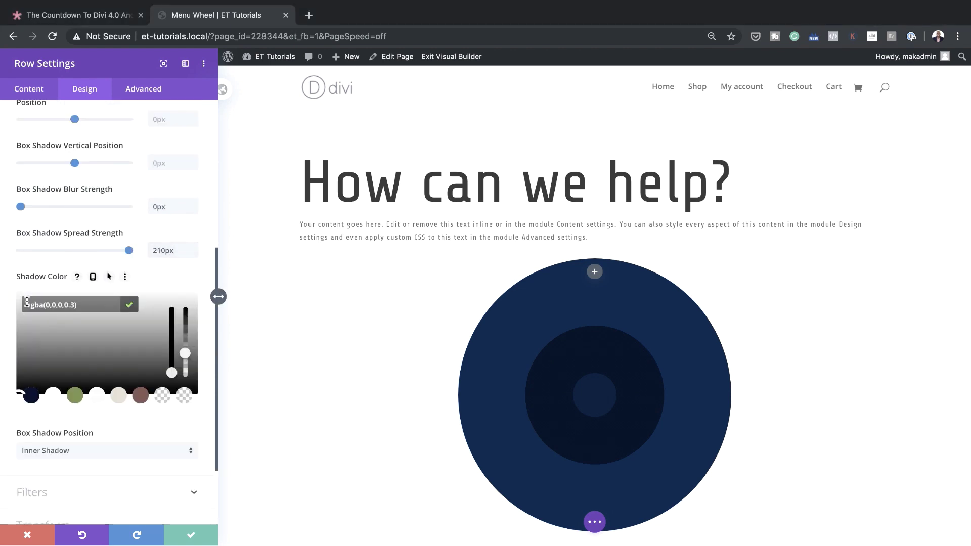
left_click_drag(45, 306, 72, 309)
type("2,54,107,0.66")
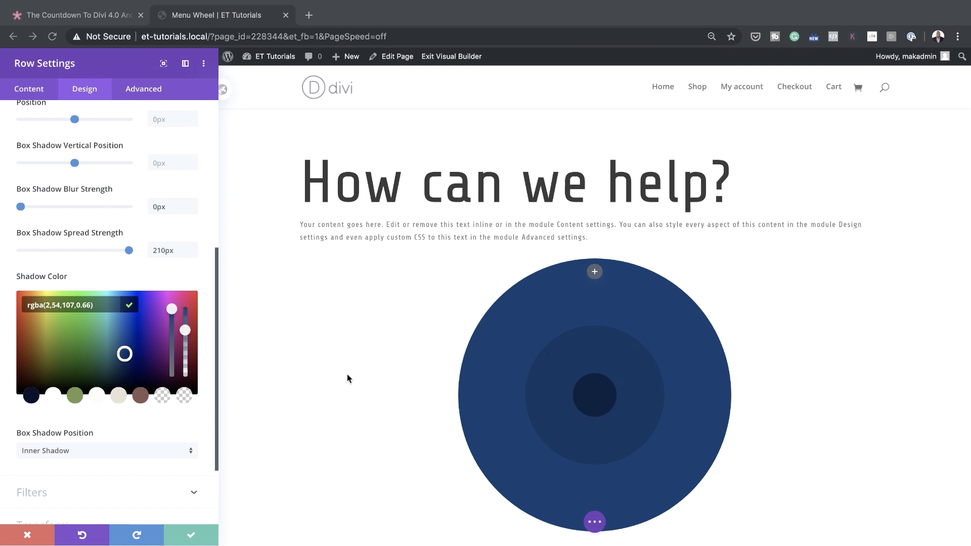
Add display:flex; align-items:center; as the row's Main Element custom CSS and save the row.
left_click(144, 90)
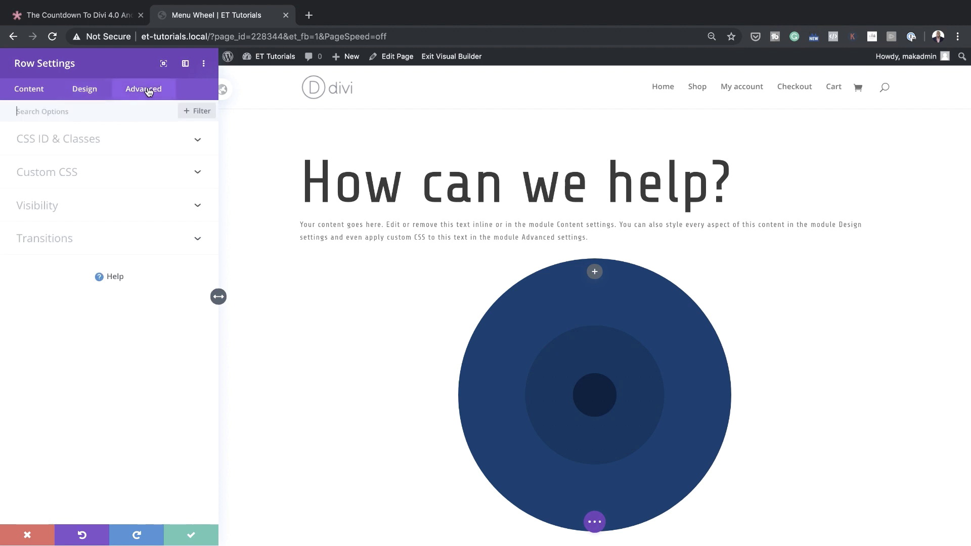
left_click(58, 176)
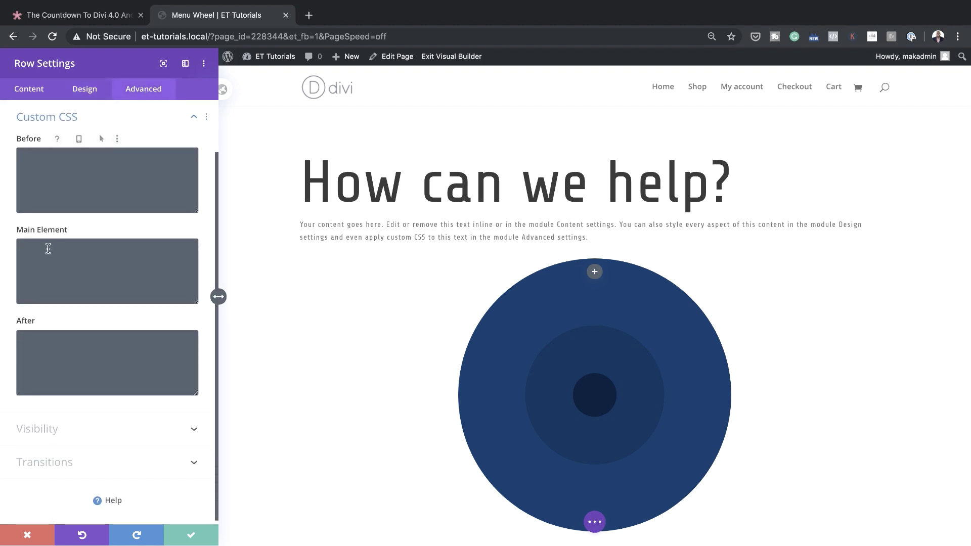
left_click(47, 248)
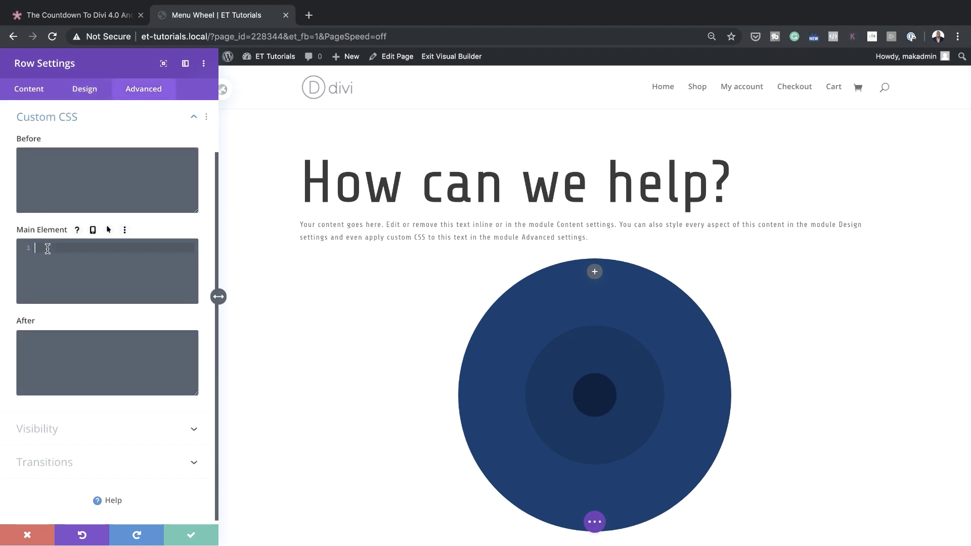
type("display:flex; align-items:center;")
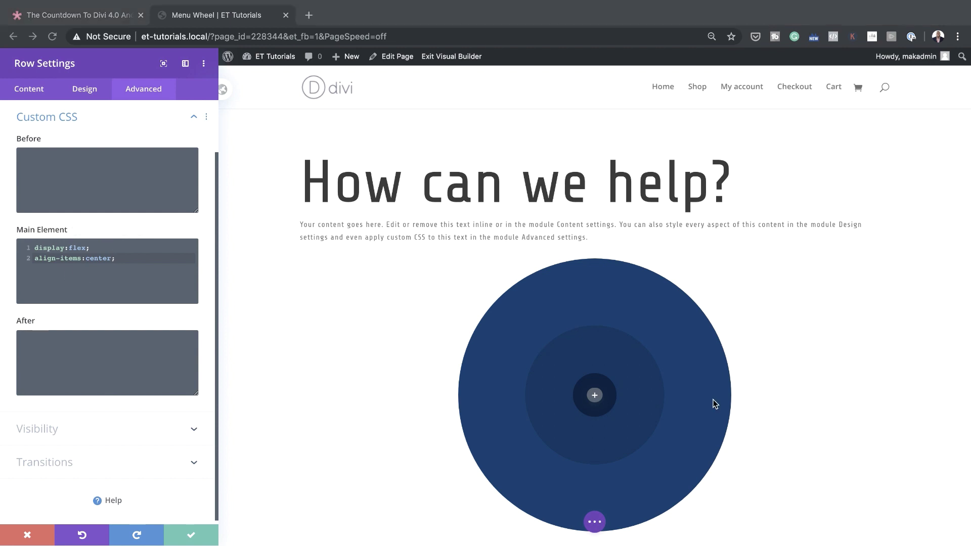
left_click(190, 535)
scroll(359, 428, "down", 2)
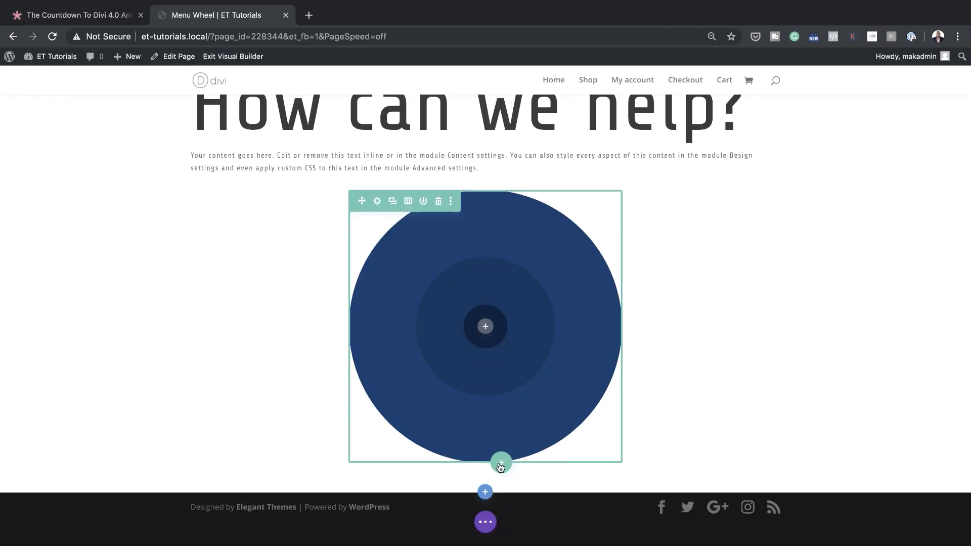
Insert a Text module into the wheel and replace its placeholder paragraph with 'Link Item'.
left_click(485, 327)
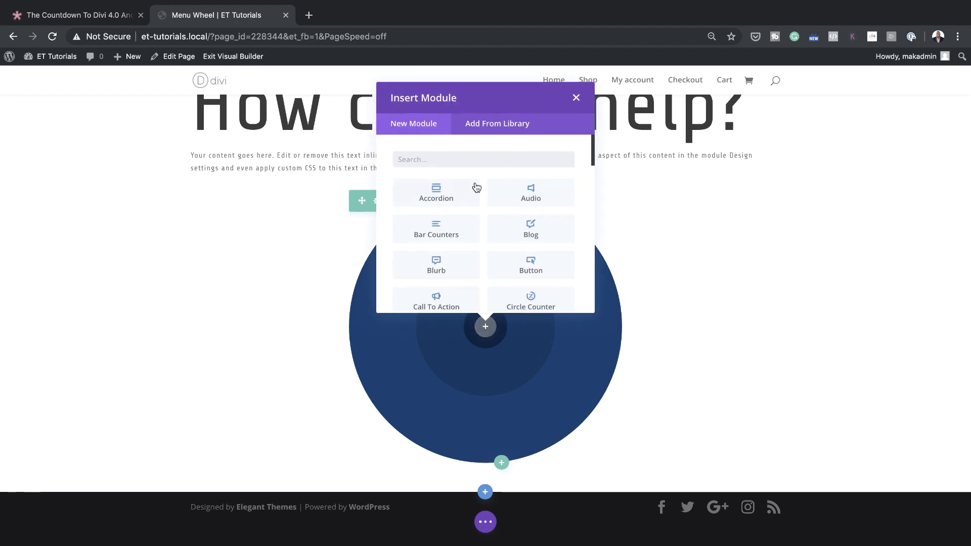
type("text")
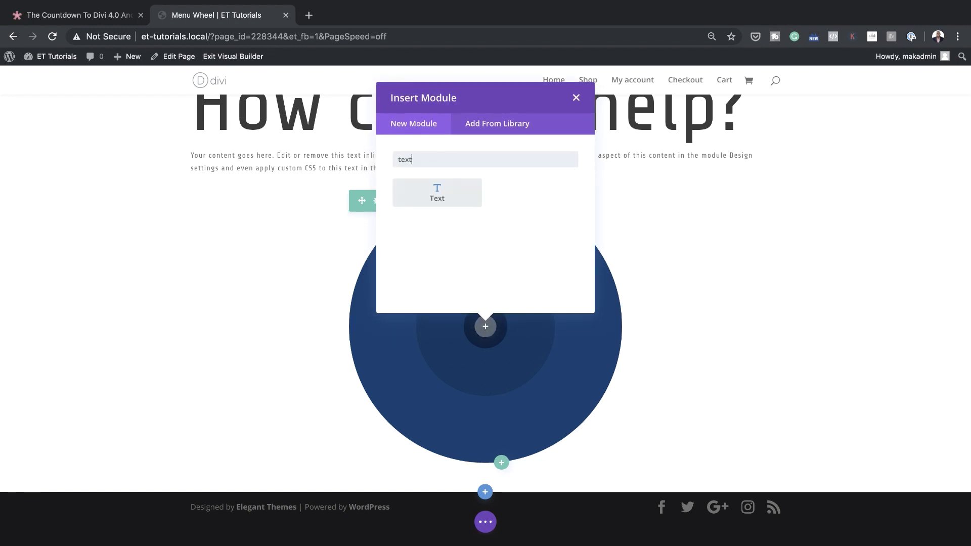
left_click(437, 192)
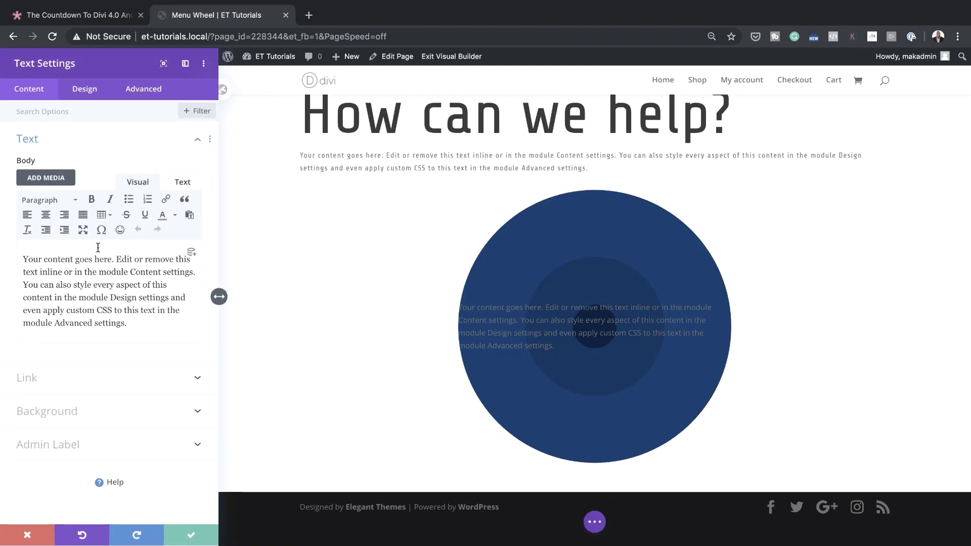
left_click_drag(21, 257, 146, 327)
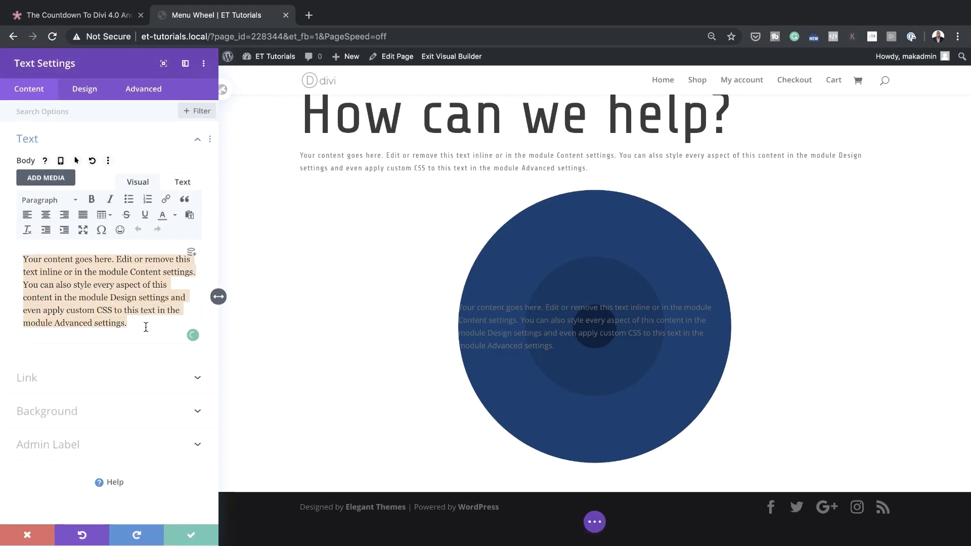
type("Link Item")
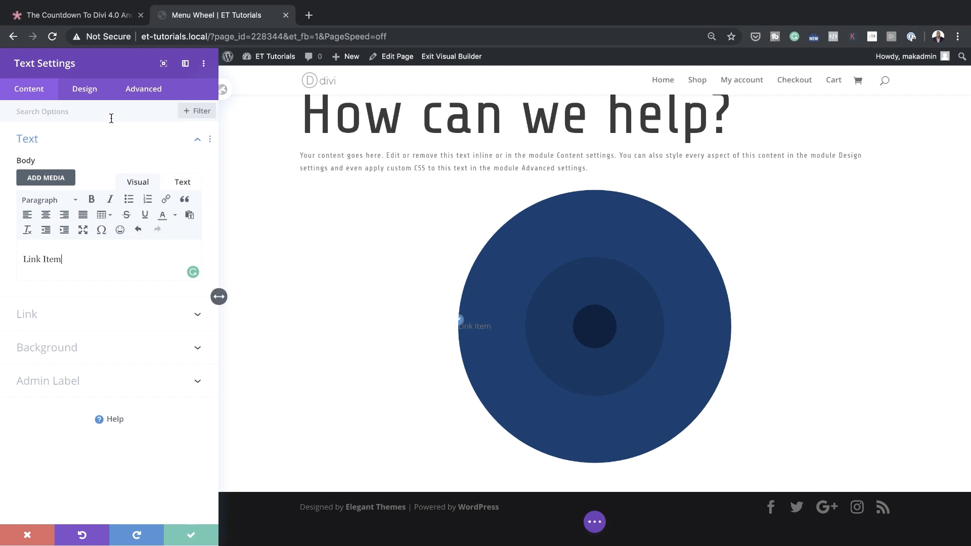
Set the Link Item text font to Share Tech and its colour to white.
left_click(89, 90)
left_click(49, 142)
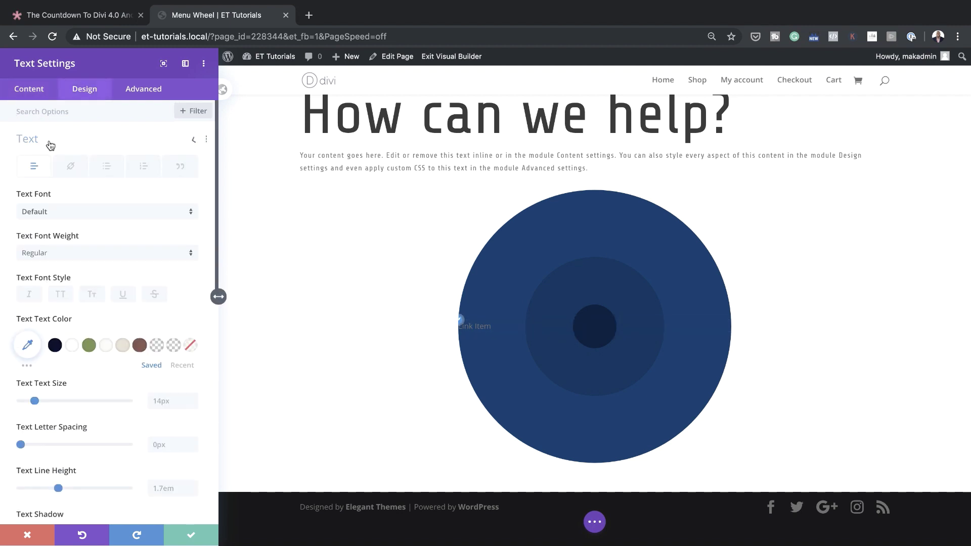
left_click(72, 213)
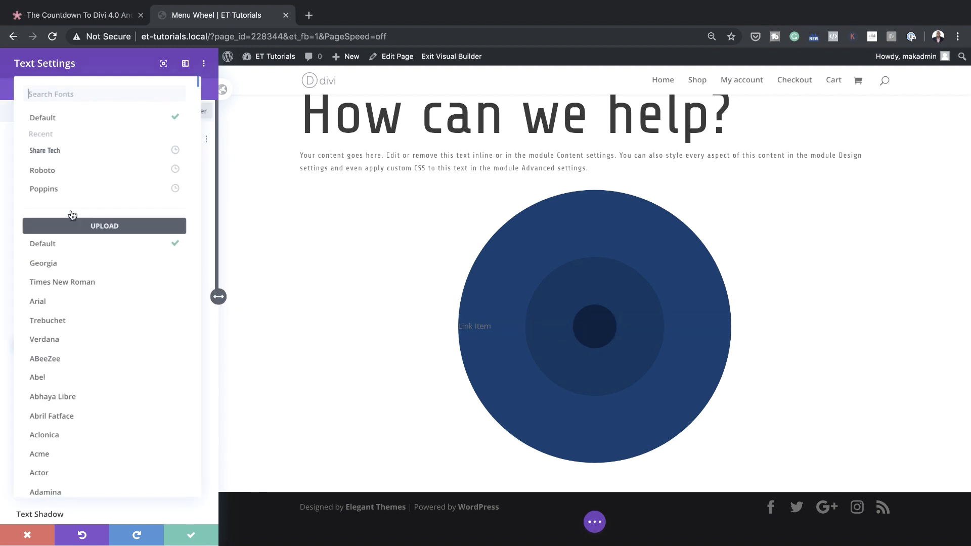
left_click(80, 157)
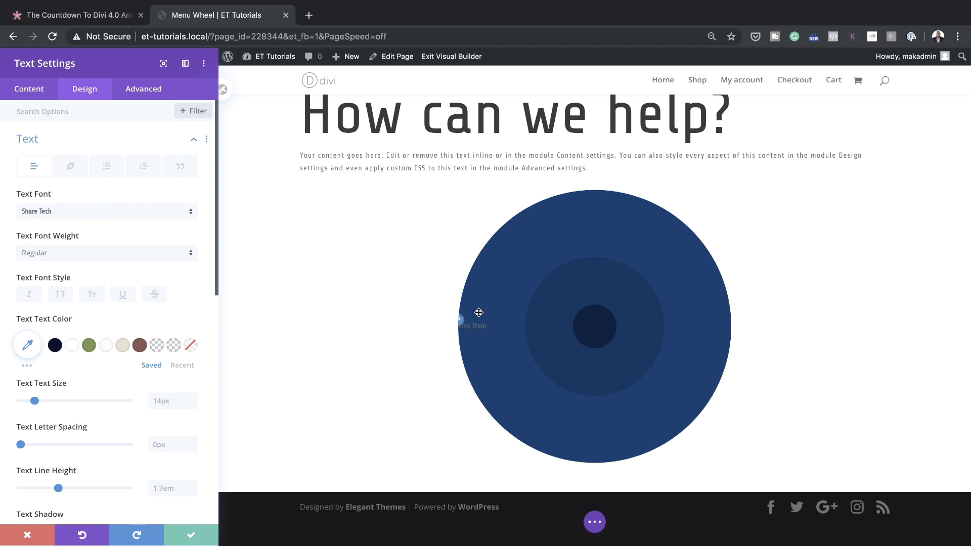
left_click(79, 346)
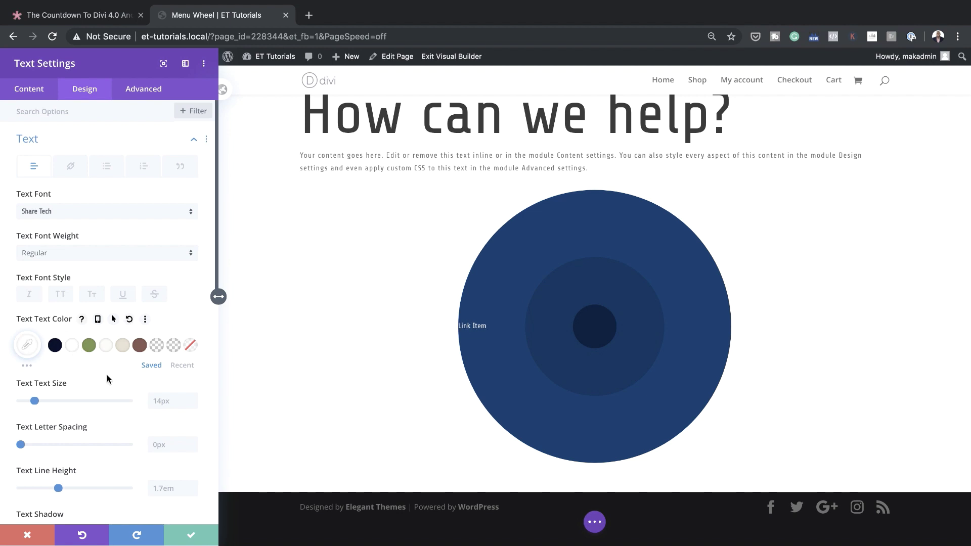
Set the text size to 17px, letter spacing to 1px and line height to 60px.
scroll(152, 397, "down", 1)
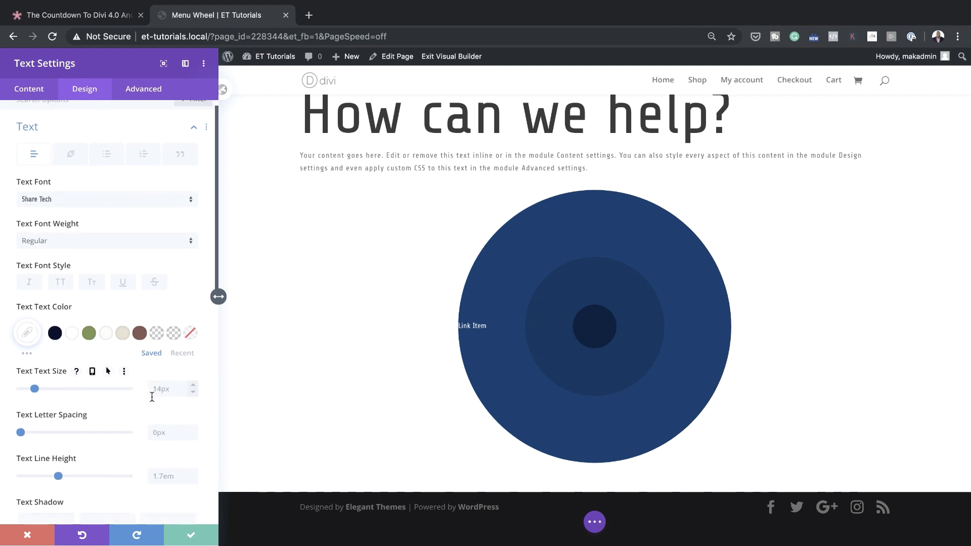
left_click_drag(34, 387, 38, 389)
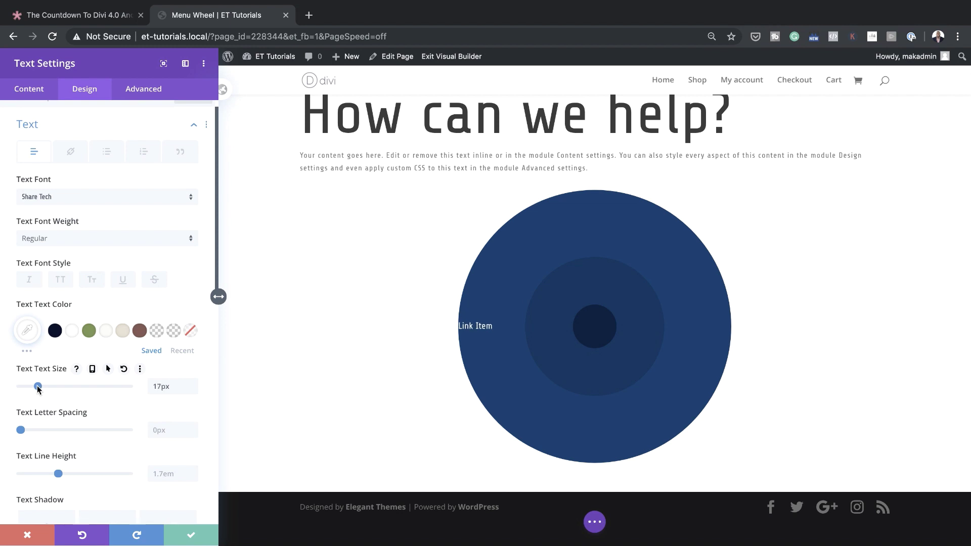
scroll(38, 389, "down", 3)
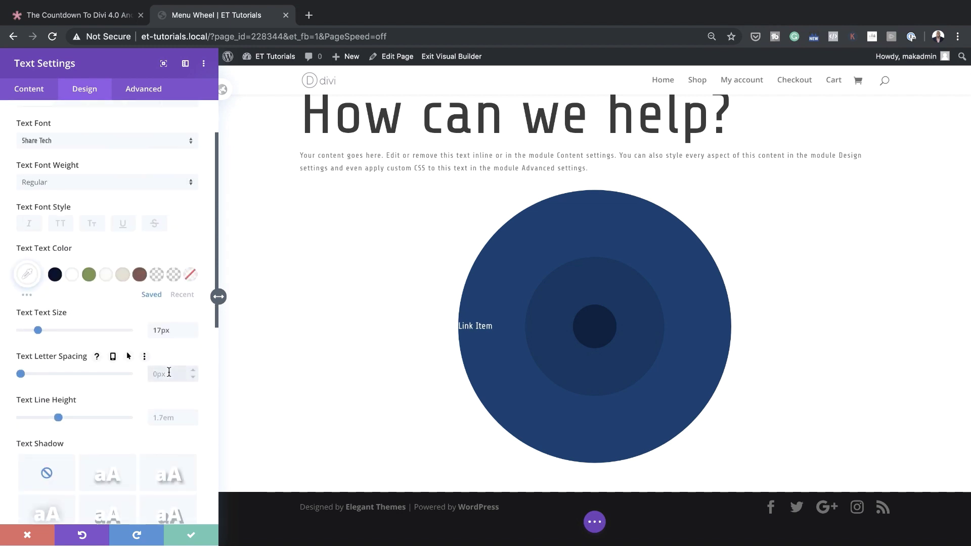
type("1")
scroll(166, 373, "down", 1)
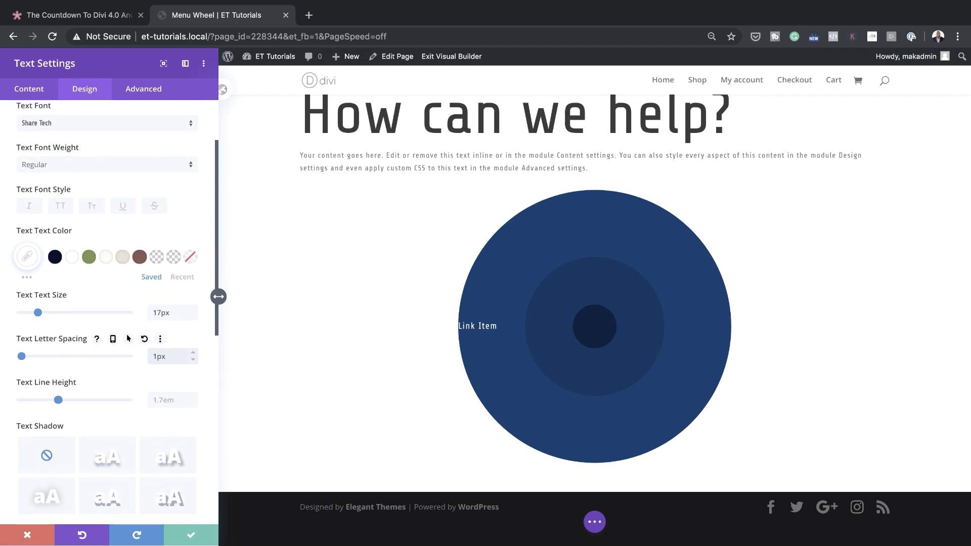
left_click(164, 403)
scroll(166, 403, "down", 6)
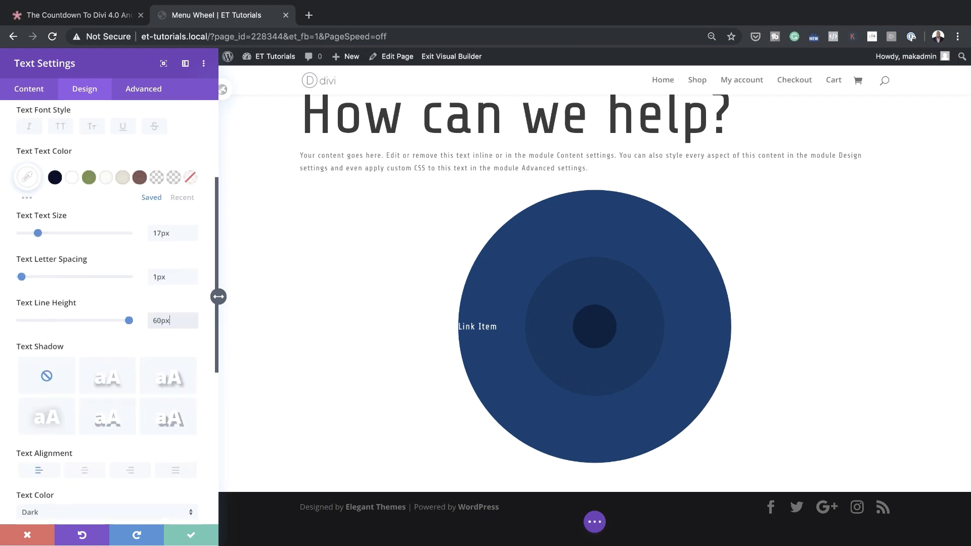
Size the Link Item module to 60px height and 250px width with 20px left padding, and save.
left_click(48, 362)
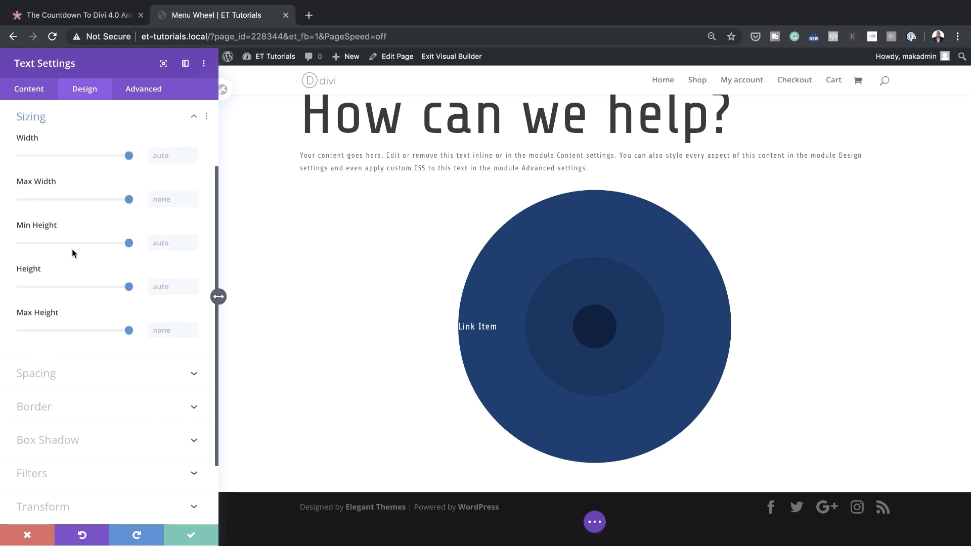
left_click(168, 284)
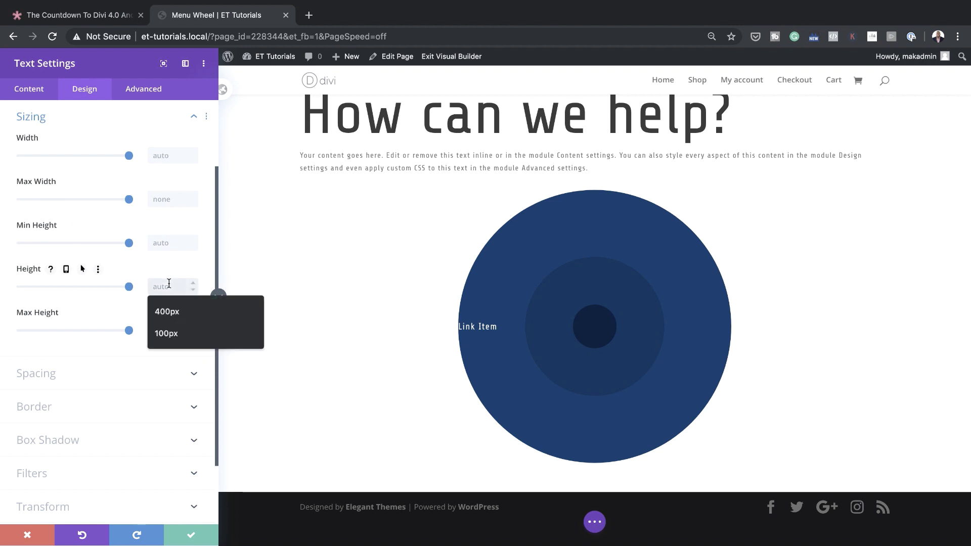
type("60px")
left_click(165, 155)
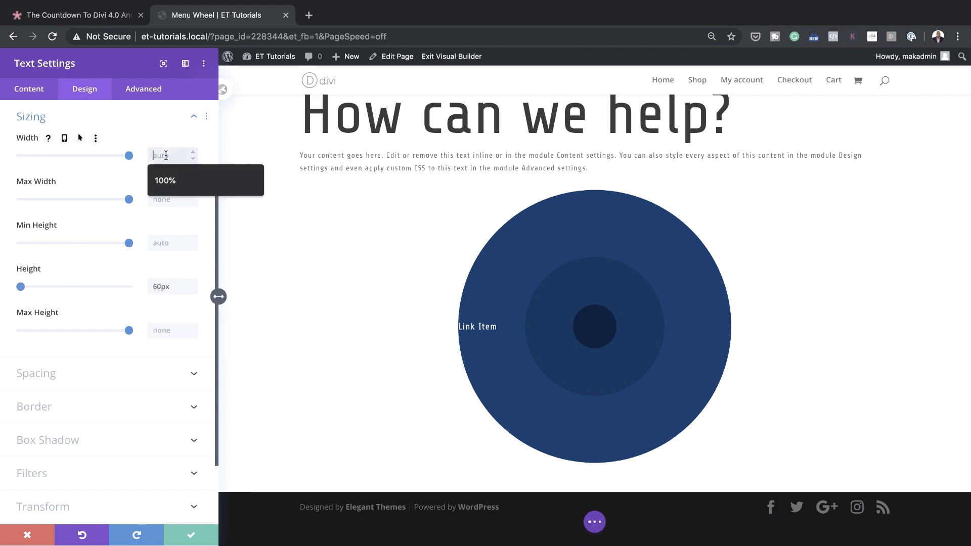
type("250")
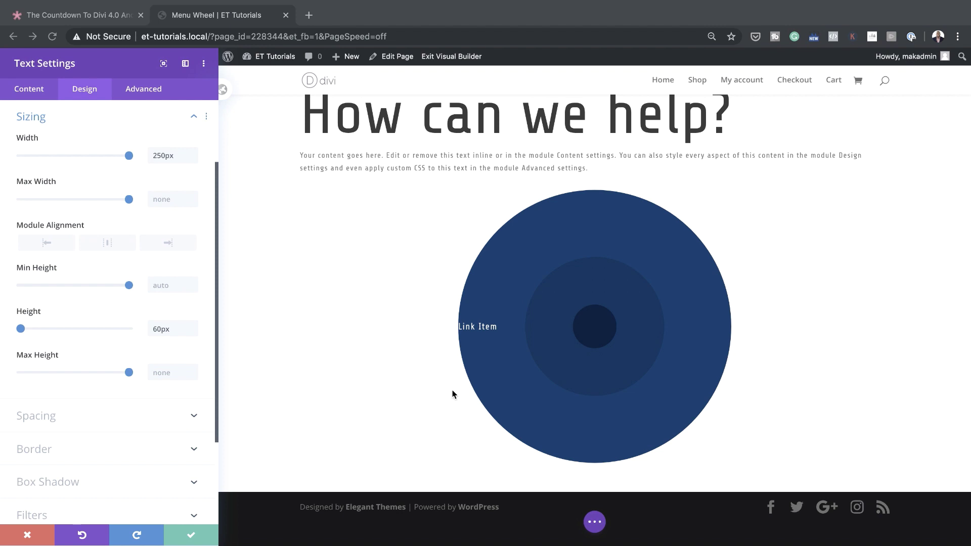
left_click(61, 418)
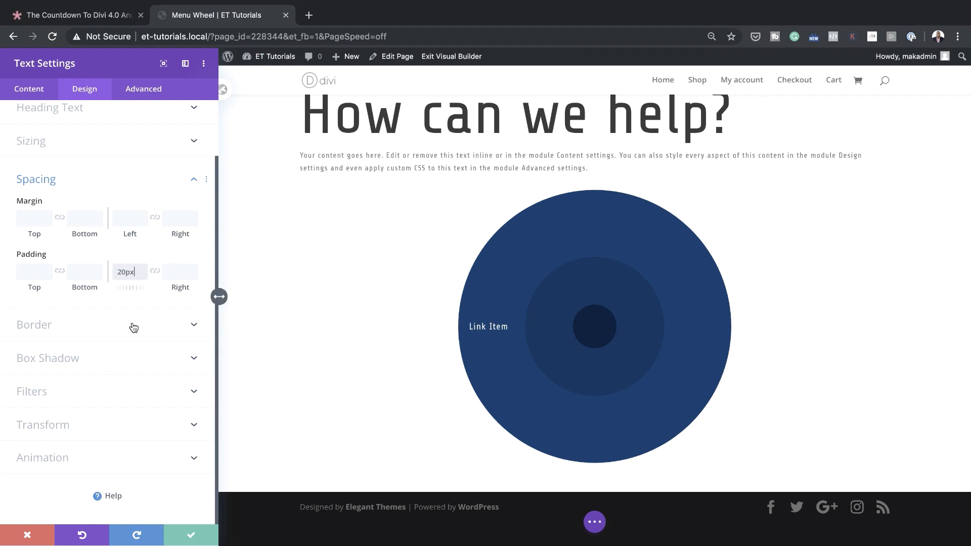
left_click(195, 539)
mouse_move(414, 324)
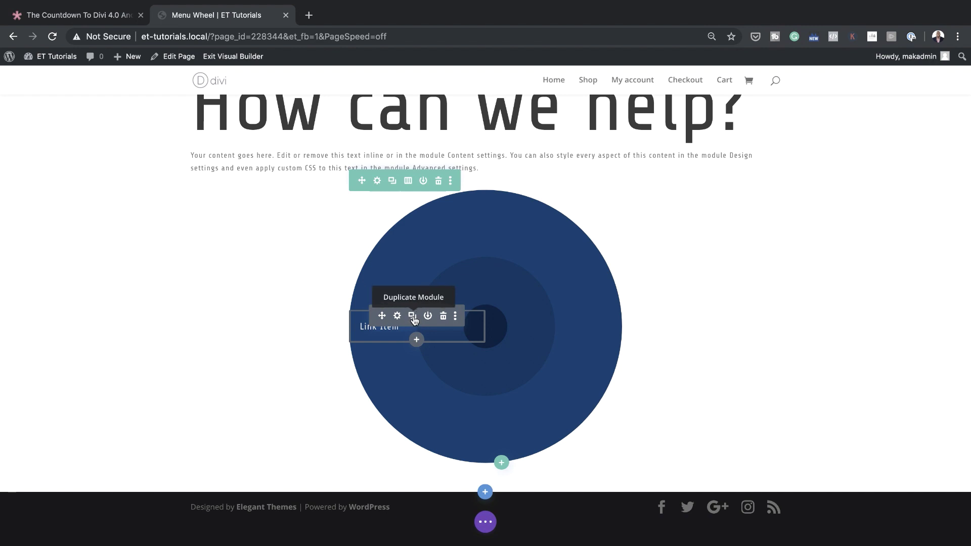
Duplicate the Link Item module until five are stacked in the wheel, rearranging one in the stack.
left_click(412, 317)
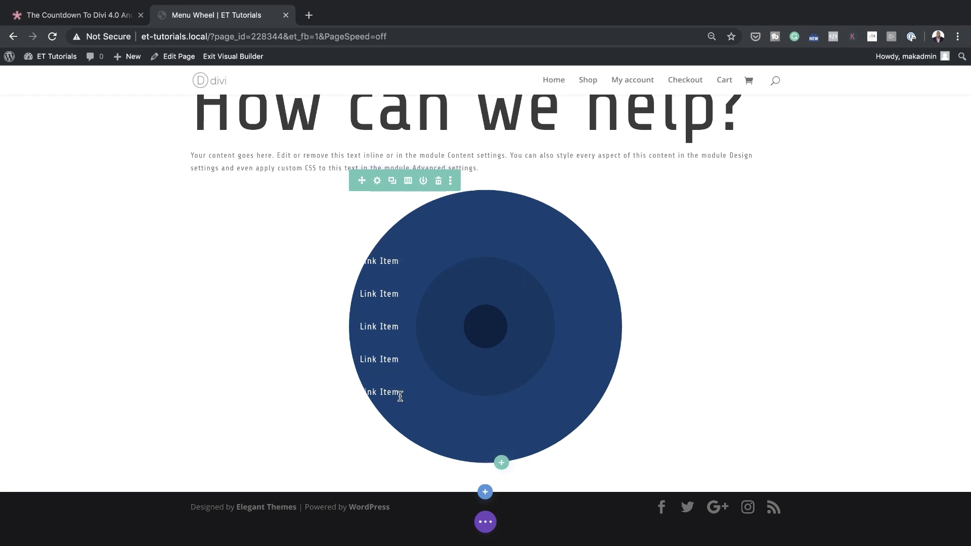
mouse_move(400, 401)
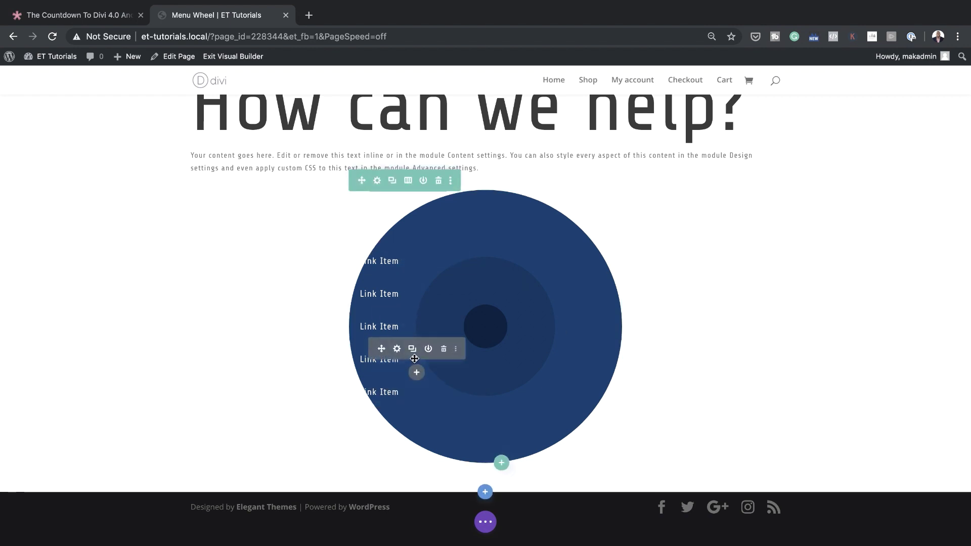
left_click_drag(383, 347, 388, 261)
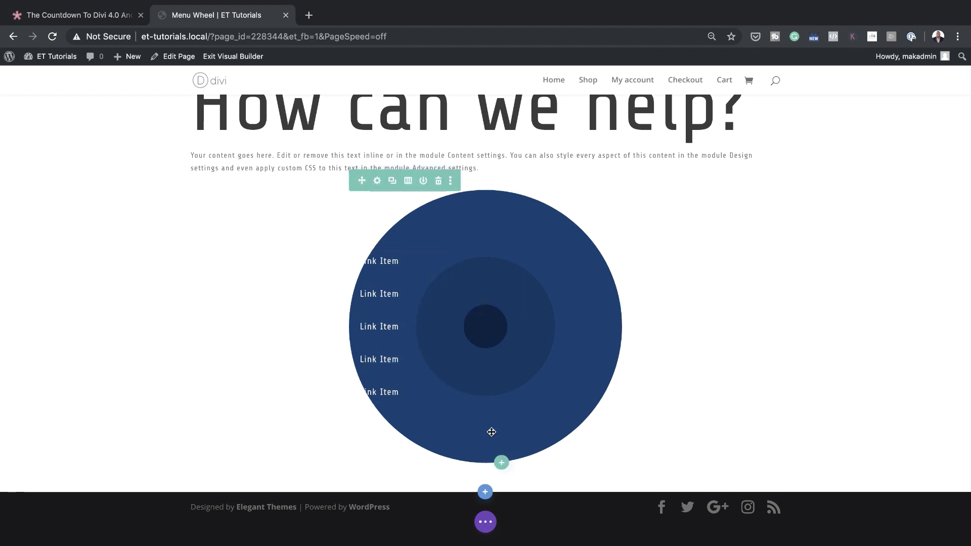
left_click(485, 524)
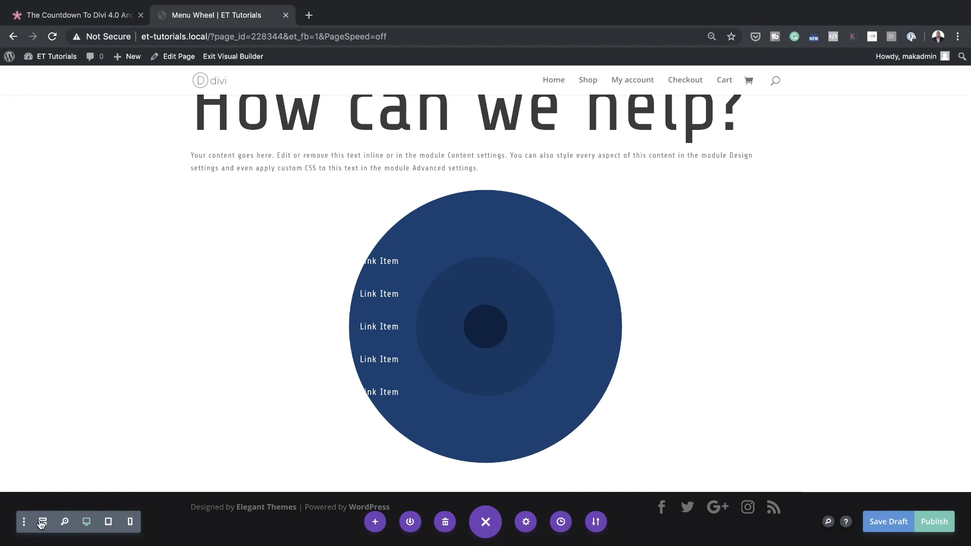
In wireframe view, open the first Link Item's Transform Translate and enter a 120 offset.
left_click(42, 522)
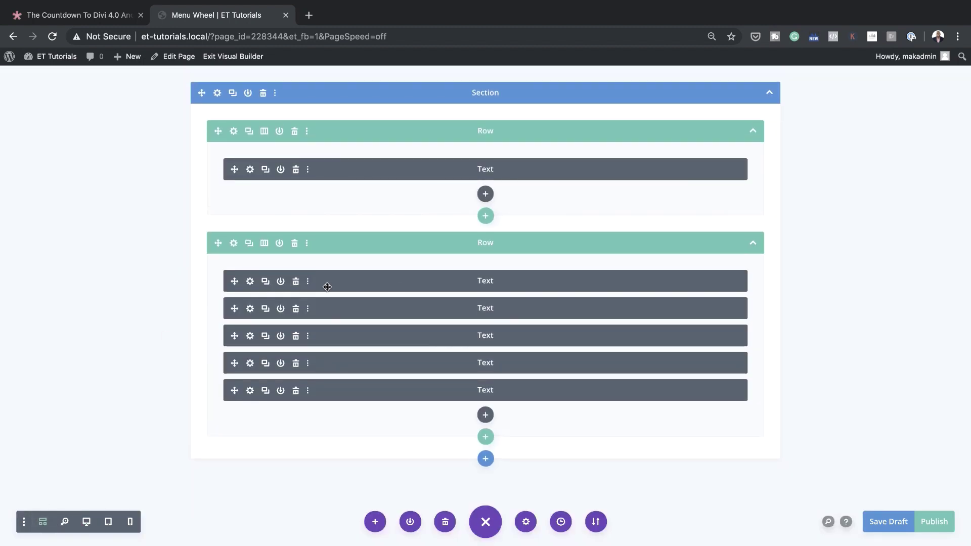
left_click(249, 283)
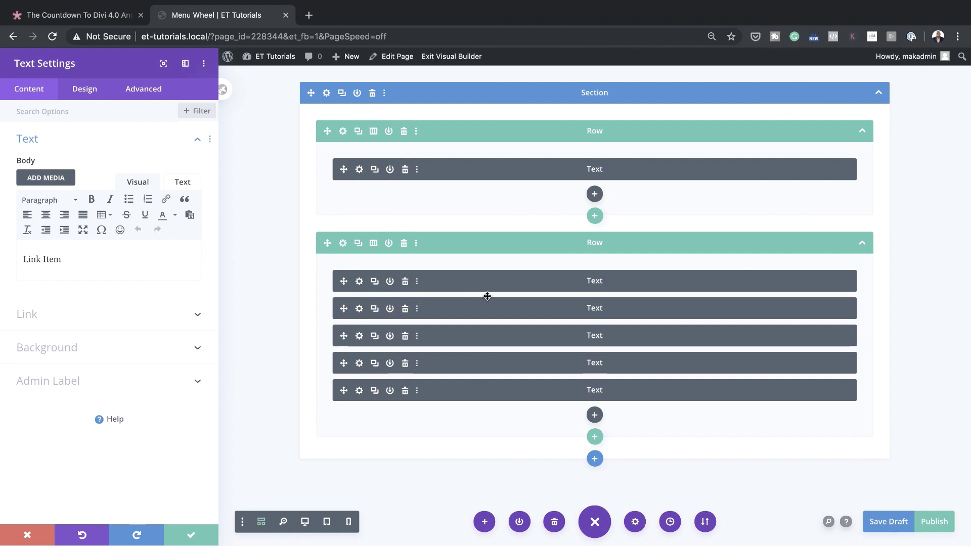
left_click(91, 99)
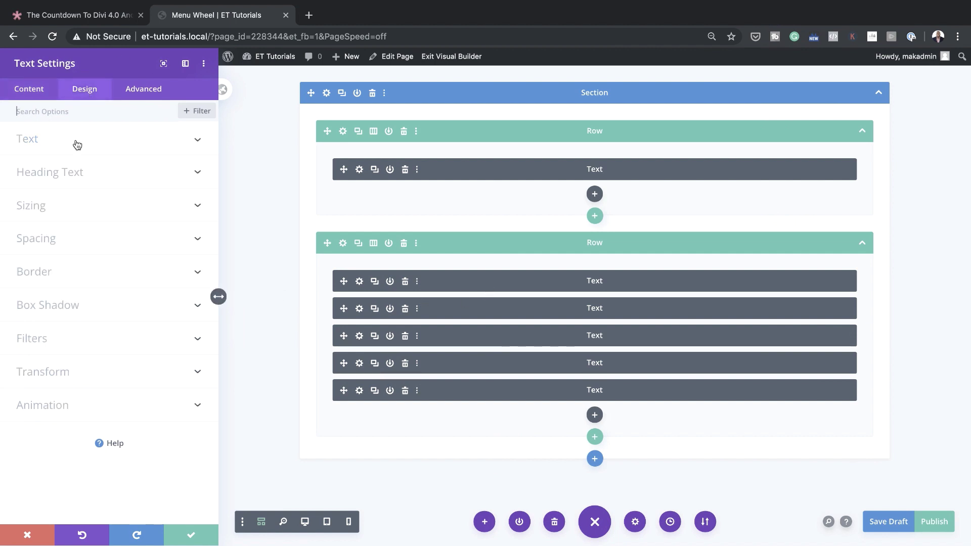
left_click(67, 381)
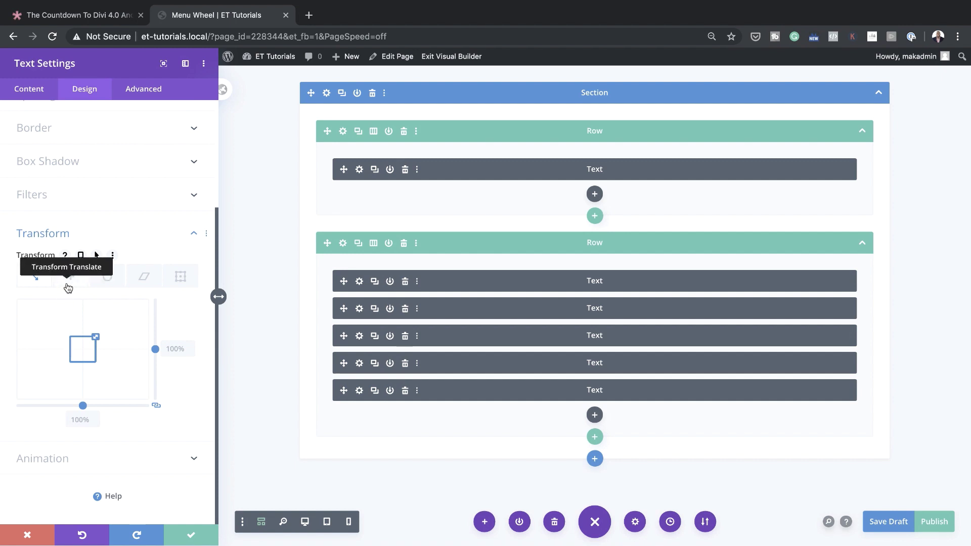
left_click(69, 281)
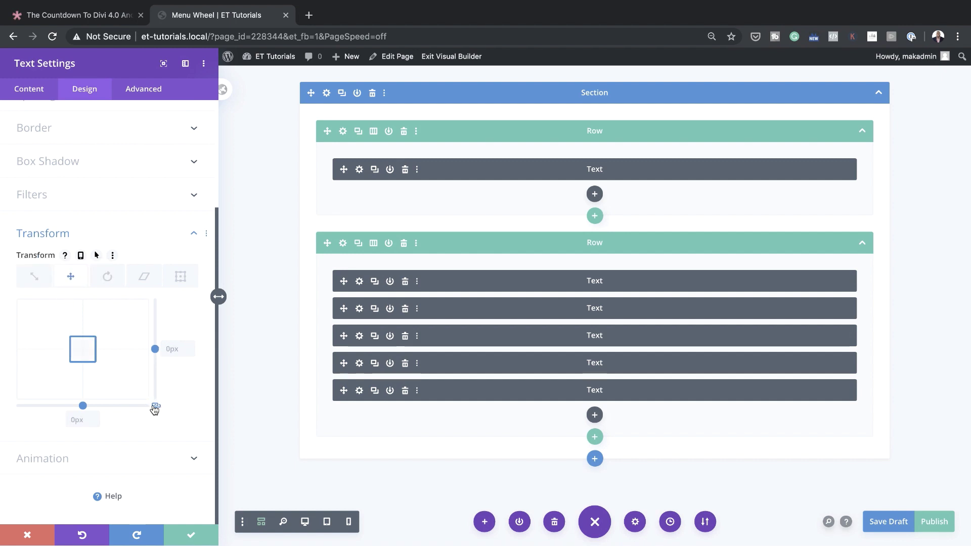
left_click(68, 417)
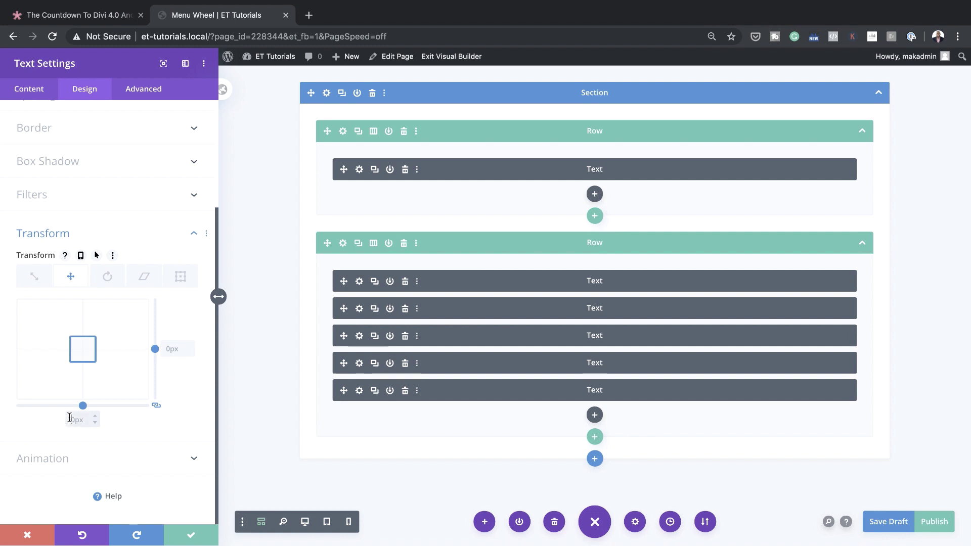
type("120")
key("Return")
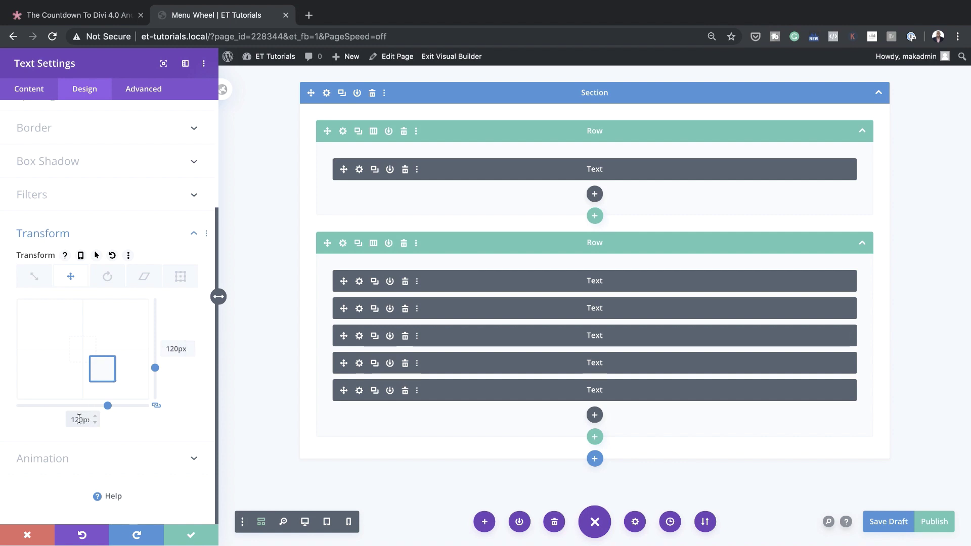
Reset the horizontal offset to 0px and set the vertical translate to 120px.
left_click_drag(79, 419, 66, 419)
key("BackSpace")
double_click(176, 349)
key("BackSpace")
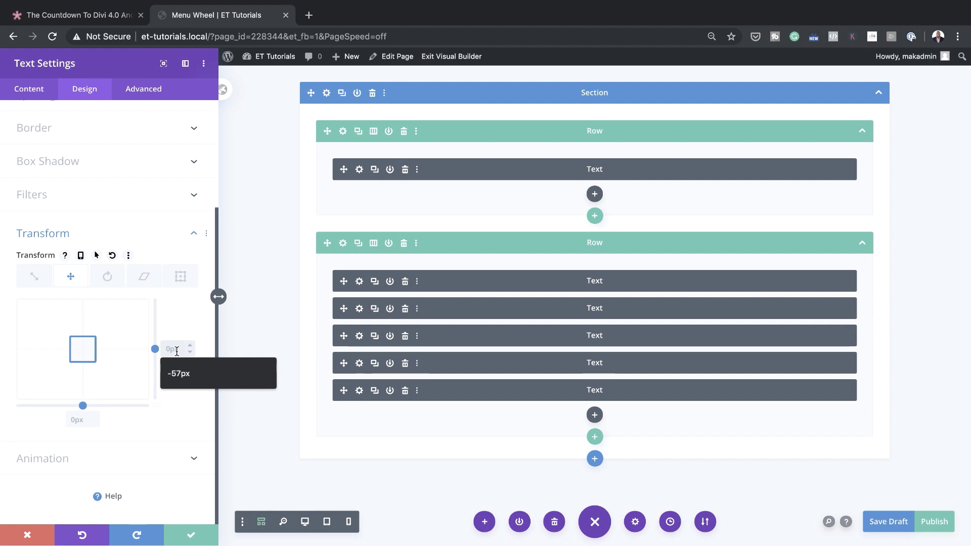
type("120p")
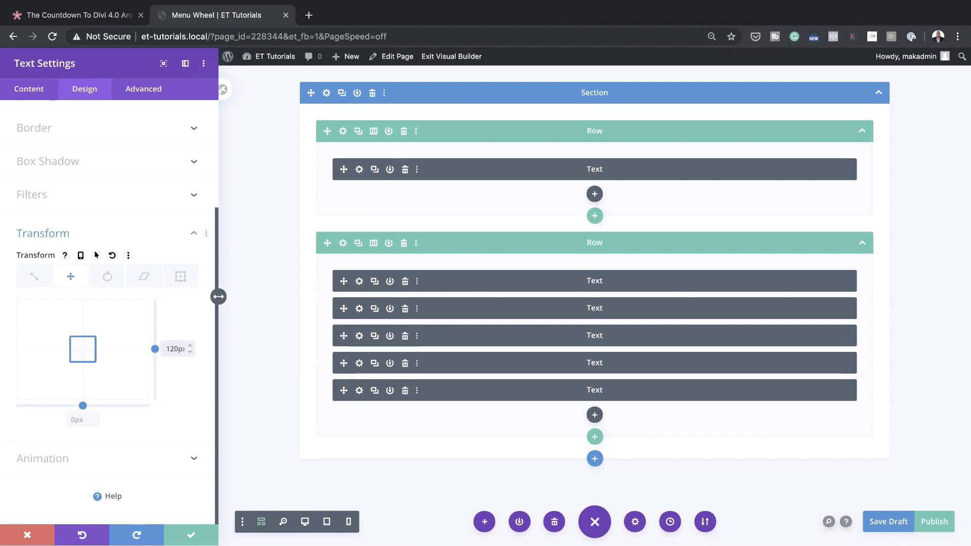
type("x")
left_click(108, 277)
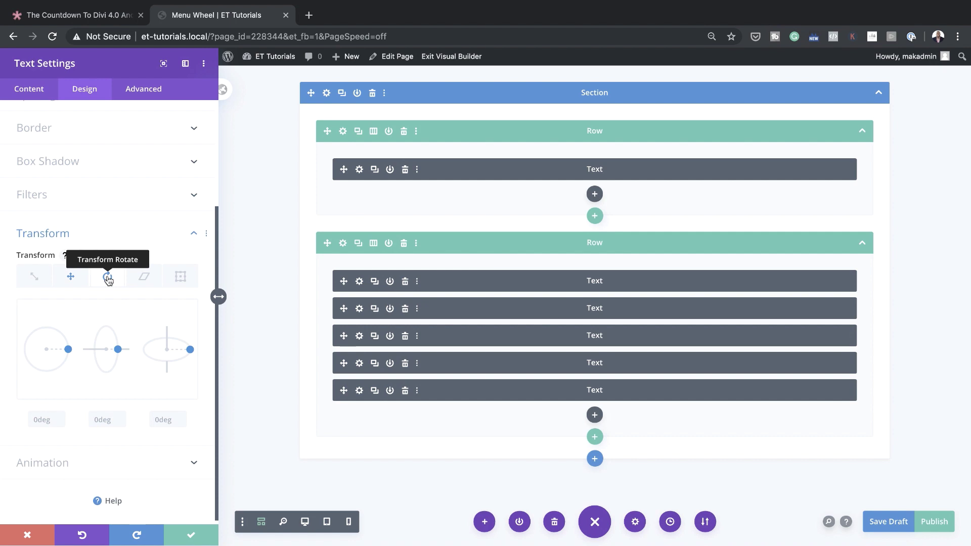
Rotate the module 60 degrees around a right-middle transform origin and save it.
left_click(31, 420)
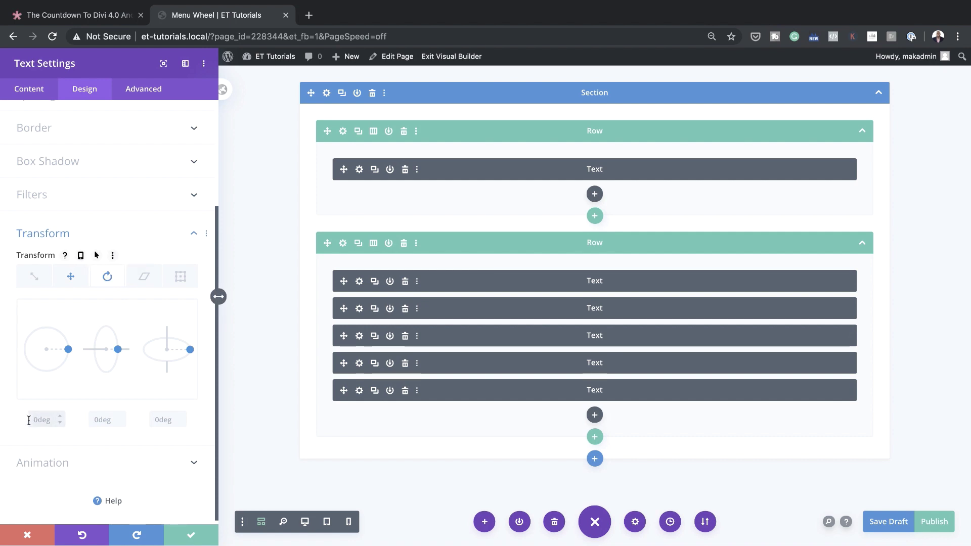
type("60deg")
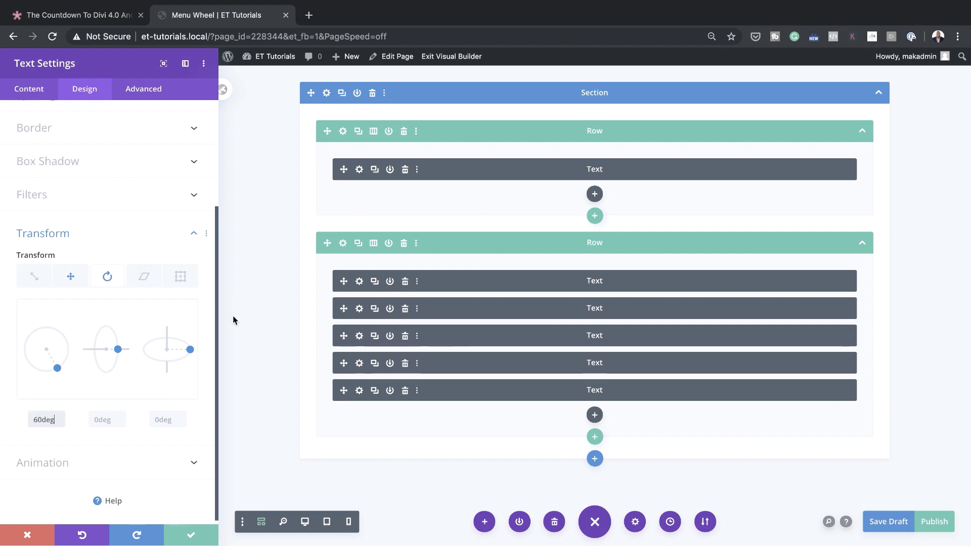
left_click(182, 280)
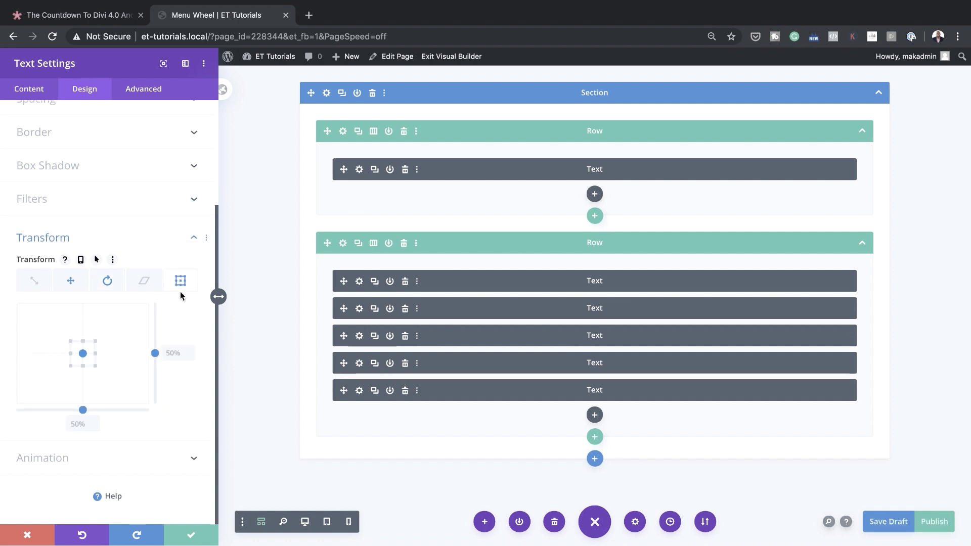
left_click(96, 353)
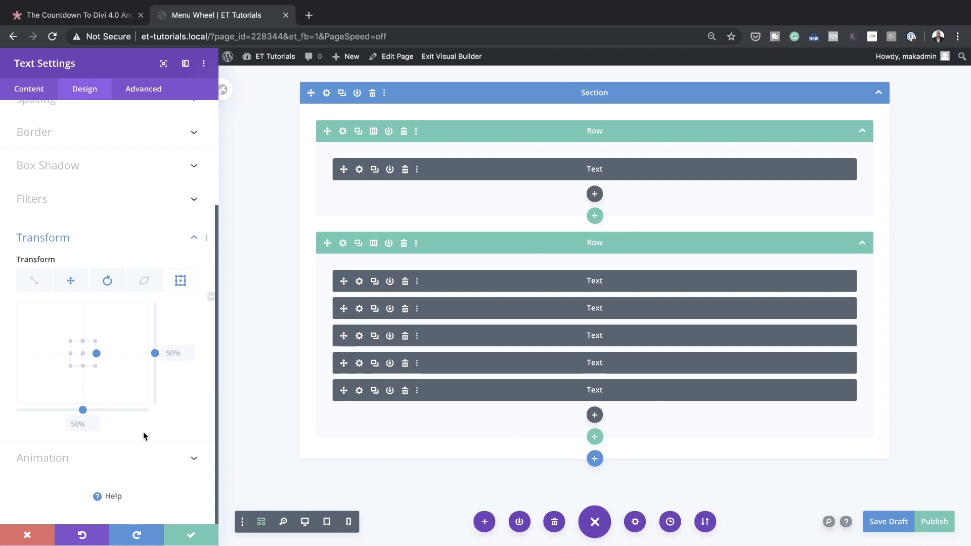
left_click(194, 537)
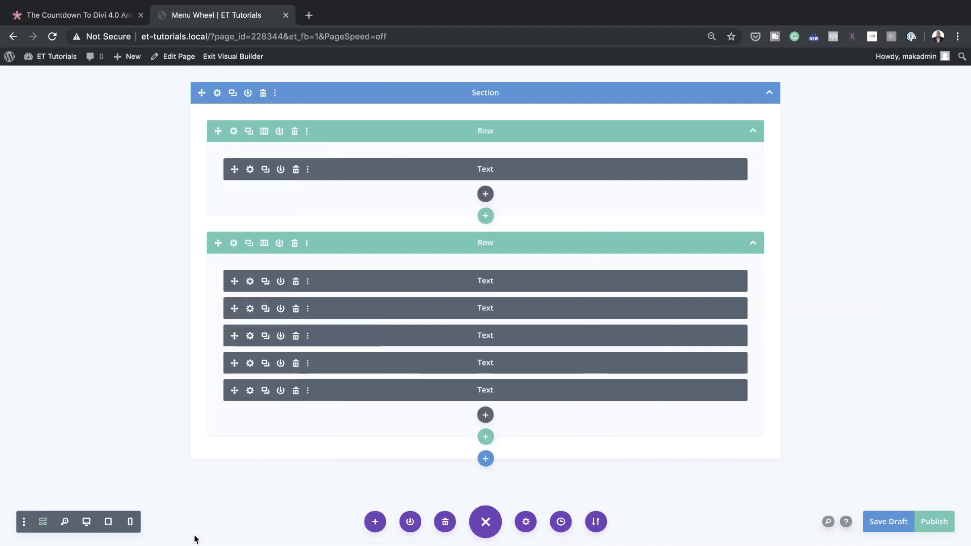
Unlink the second Link Item's translate axes and set its vertical offset to 60px.
left_click(249, 309)
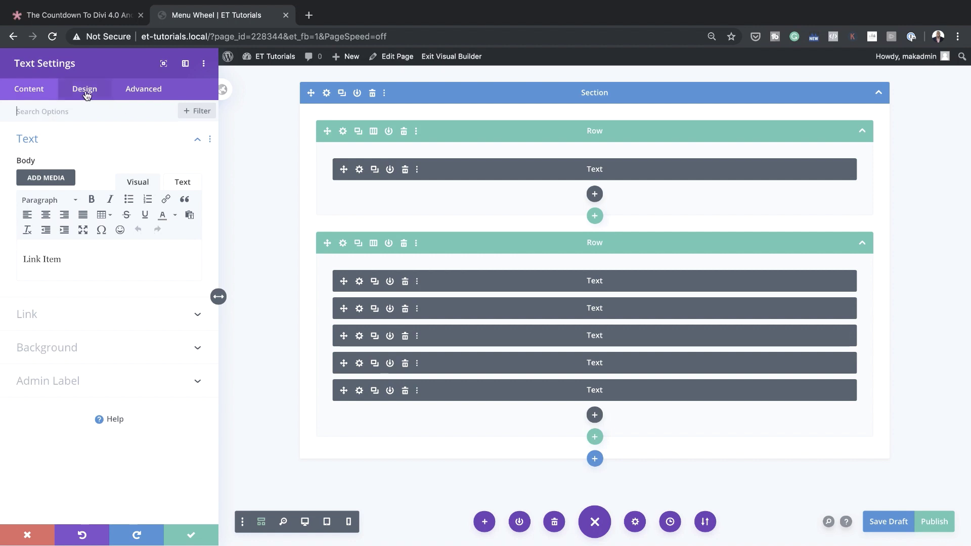
left_click(84, 89)
left_click(56, 372)
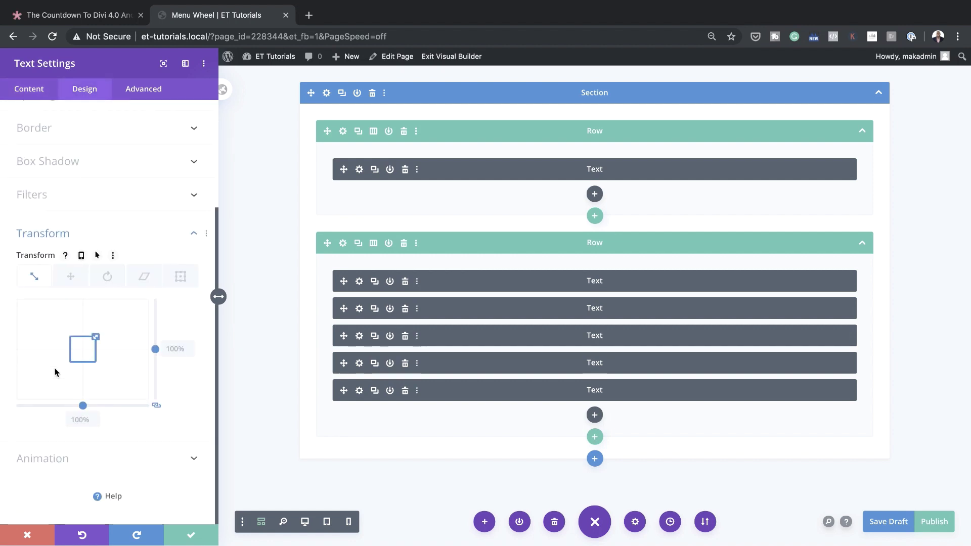
left_click(69, 278)
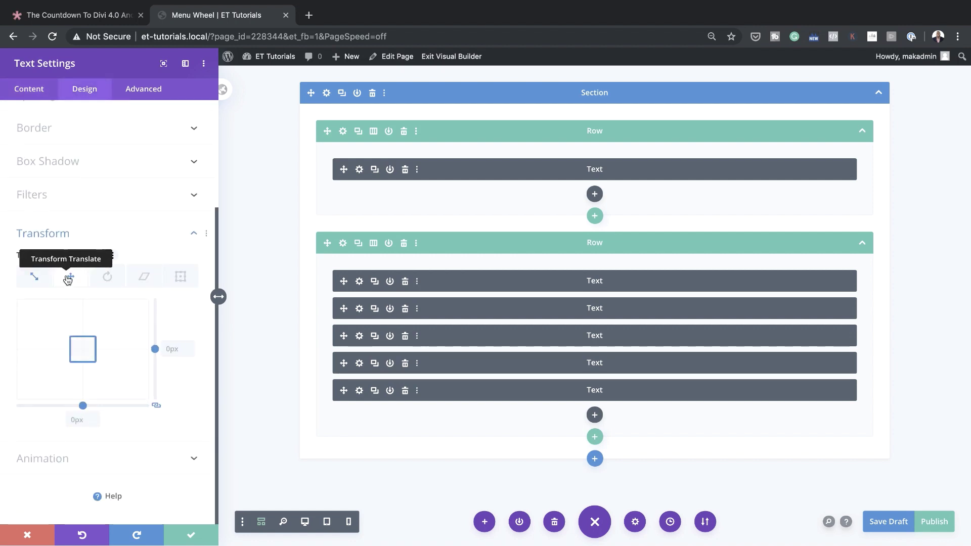
left_click(158, 410)
left_click(164, 349)
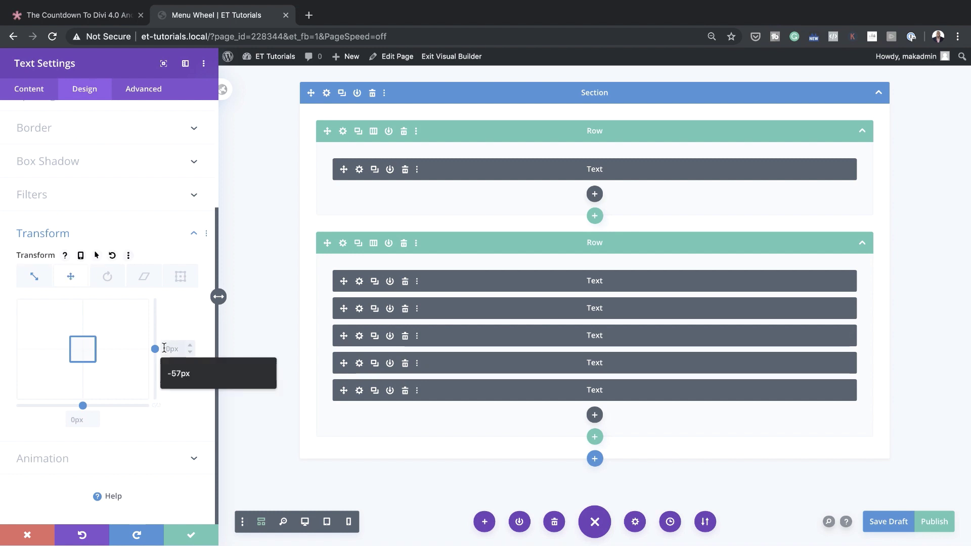
type("60px")
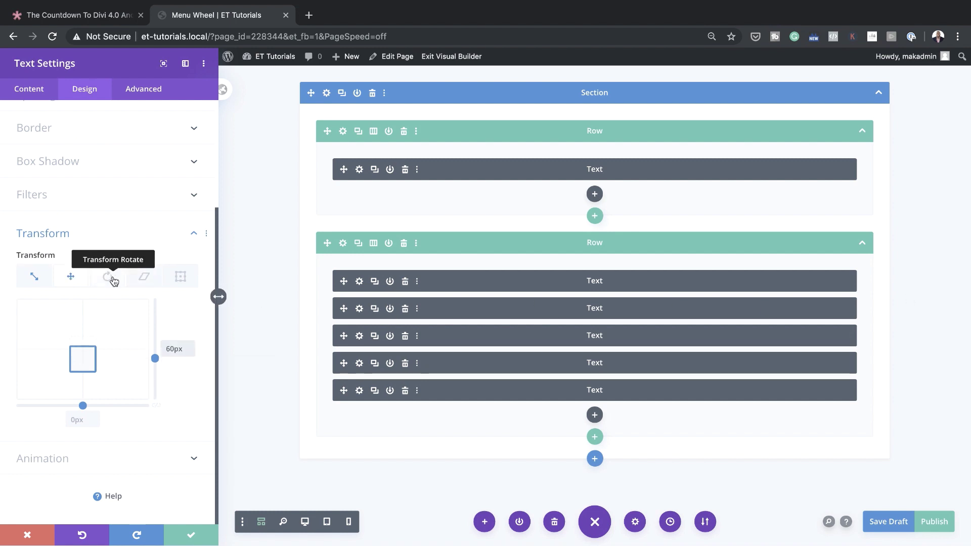
Check the module's Rotate and Origin transform settings, then save the module.
left_click(107, 277)
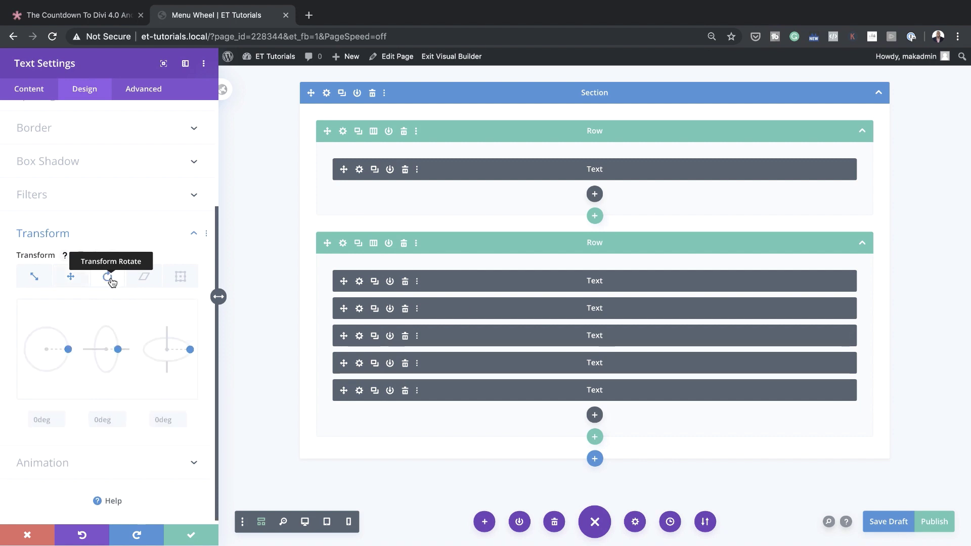
left_click(46, 420)
left_click(180, 276)
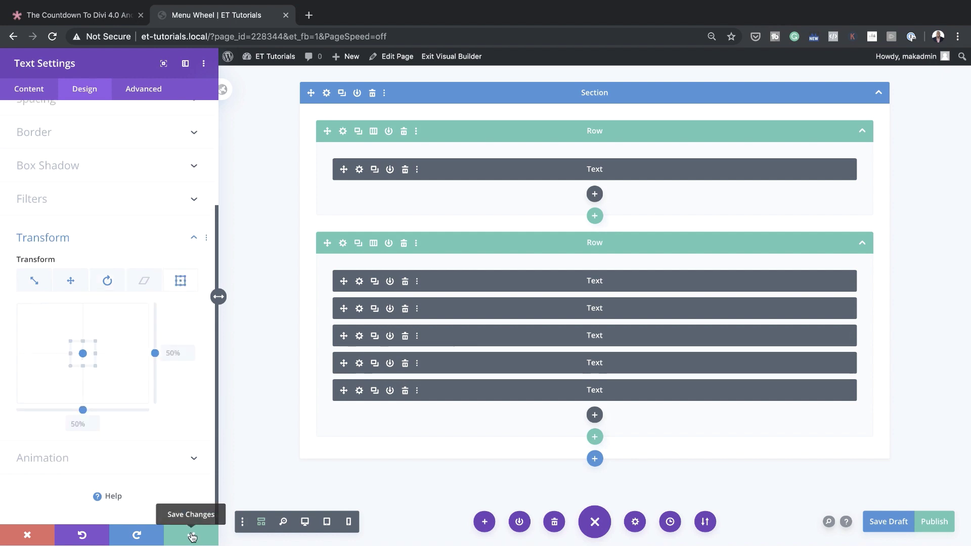
left_click(193, 537)
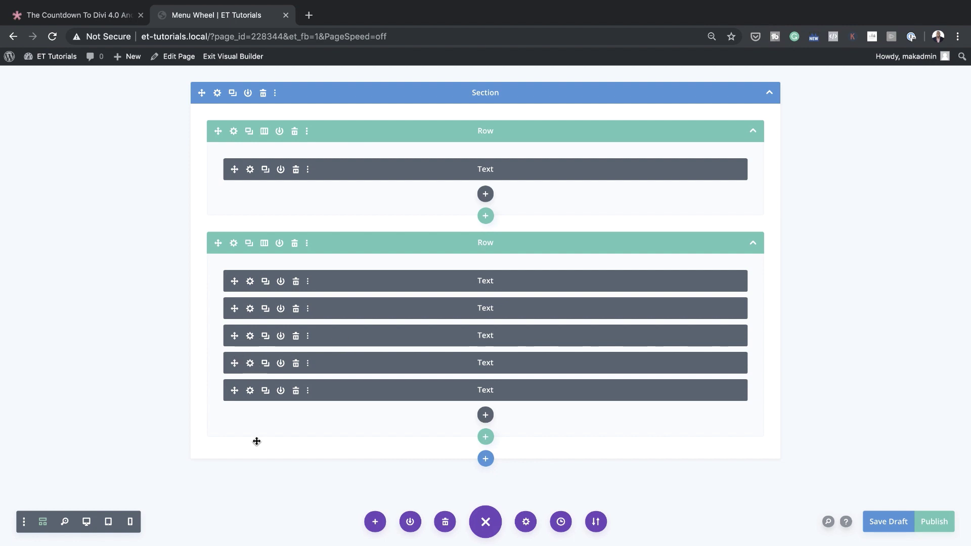
left_click(87, 524)
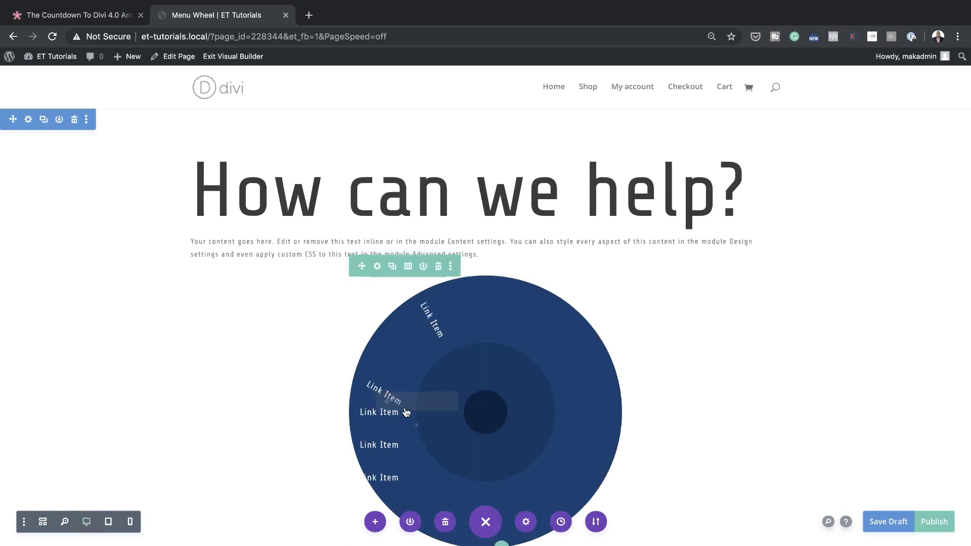
scroll(839, 407, "down", 3)
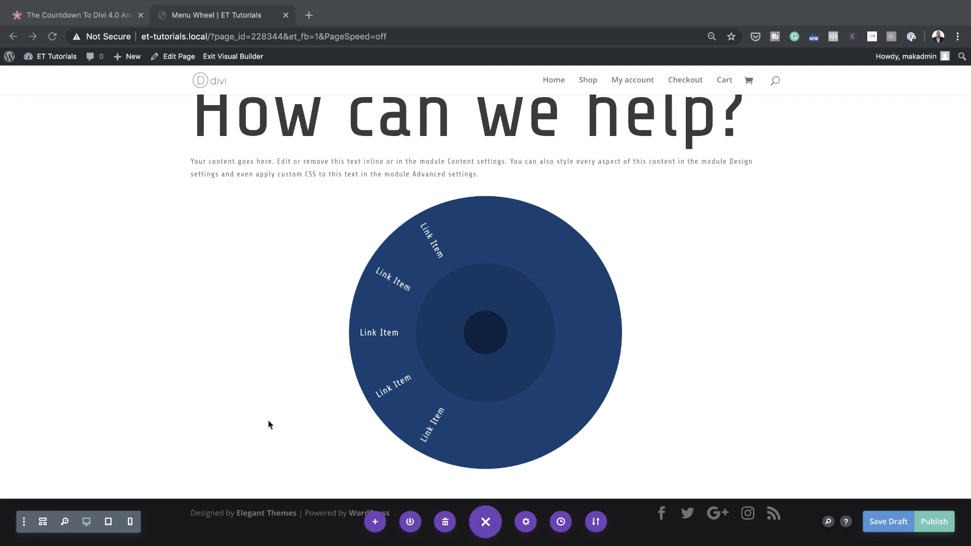
scroll(271, 419, "up", 1)
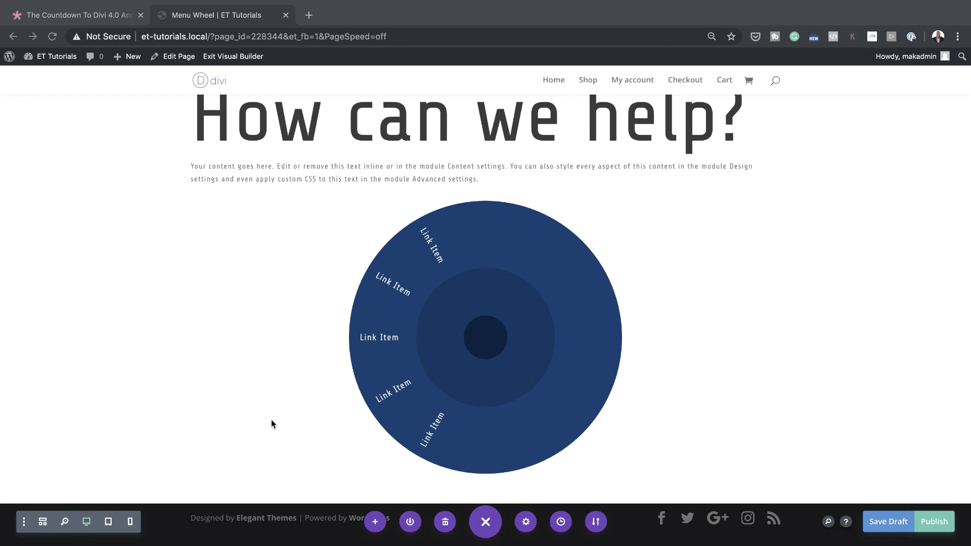
scroll(342, 435, "down", 2)
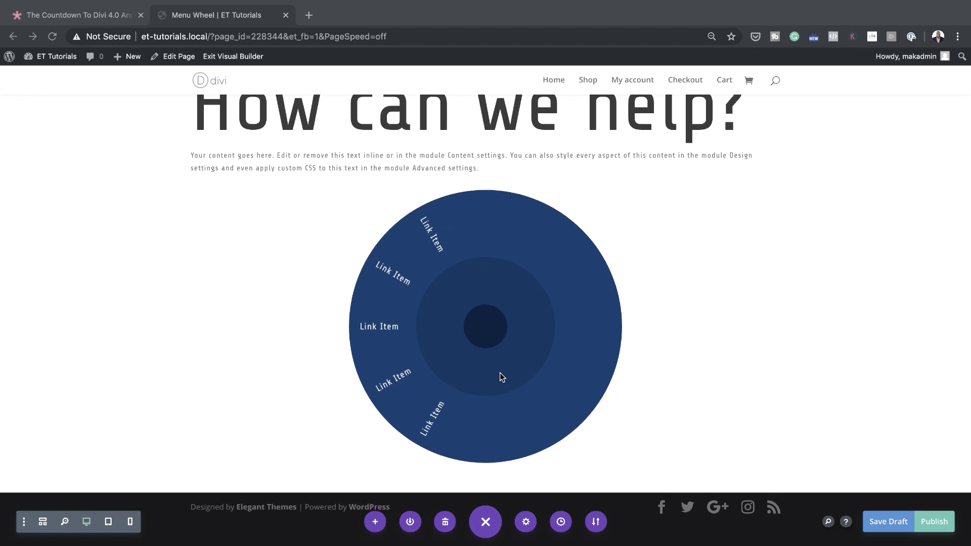
left_click(44, 523)
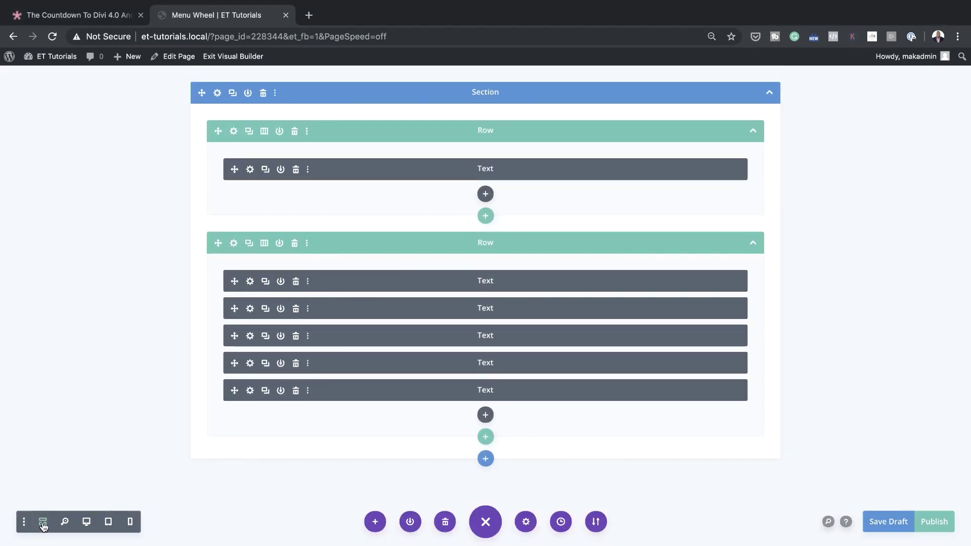
Add a new Text module to the wheel row and move it to the top of the row.
left_click(485, 417)
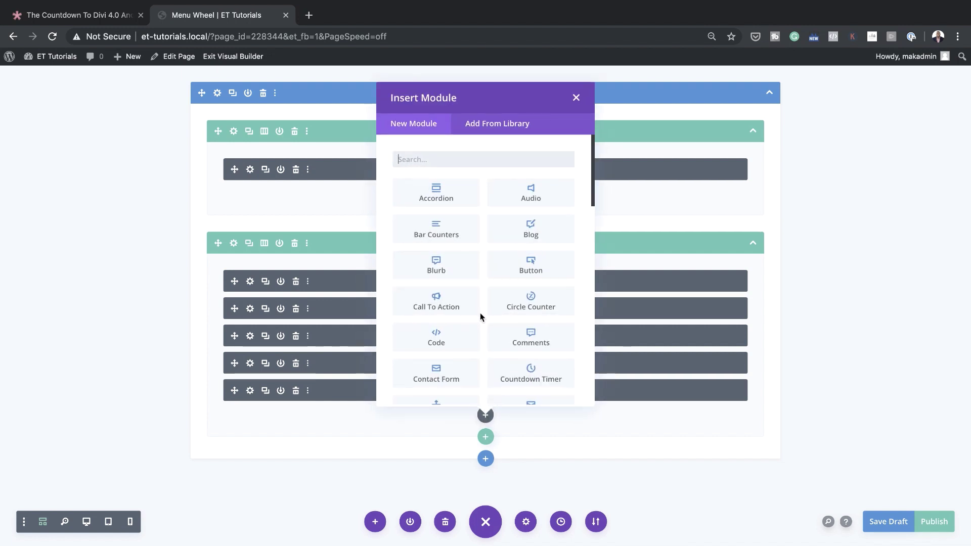
type("tex")
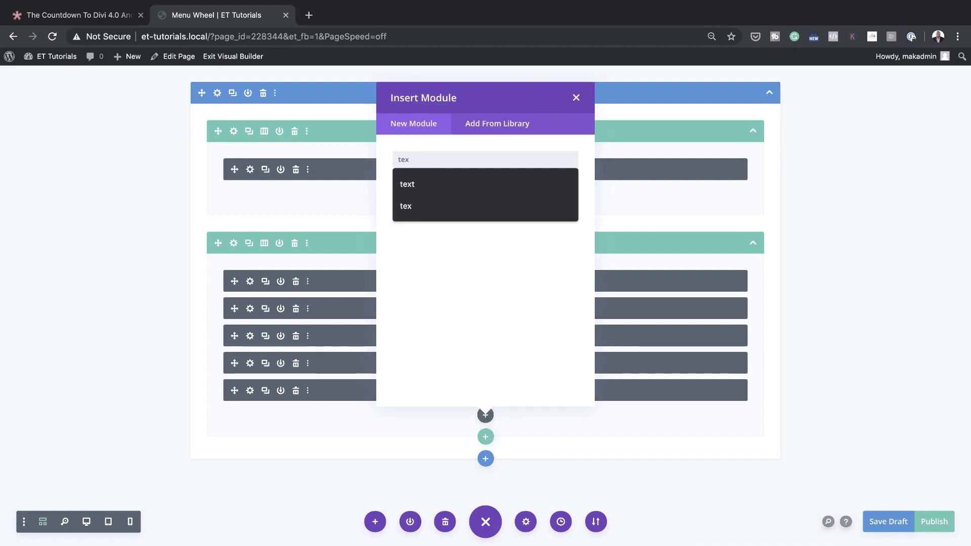
key("Return")
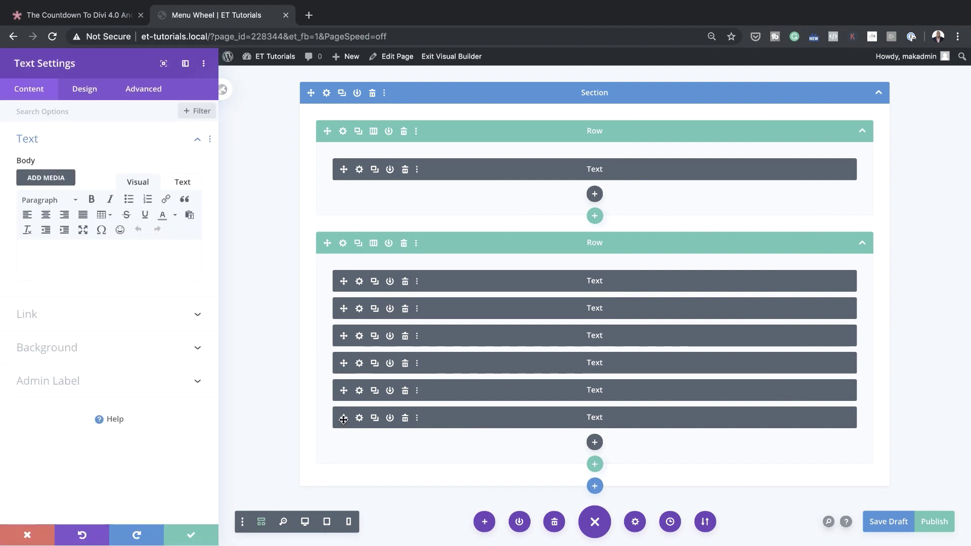
left_click_drag(343, 419, 250, 282)
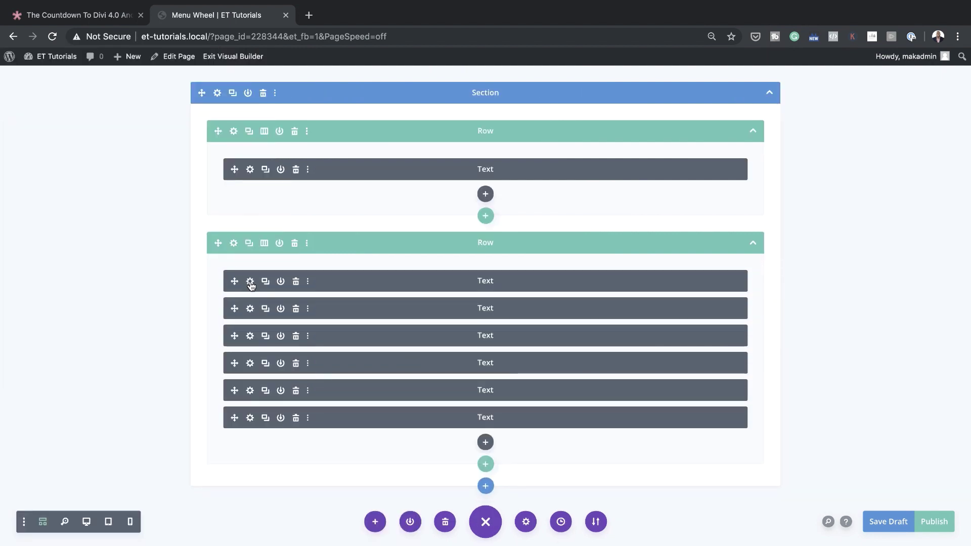
Save and close the settings of the new 'menu' Text module.
left_click(249, 281)
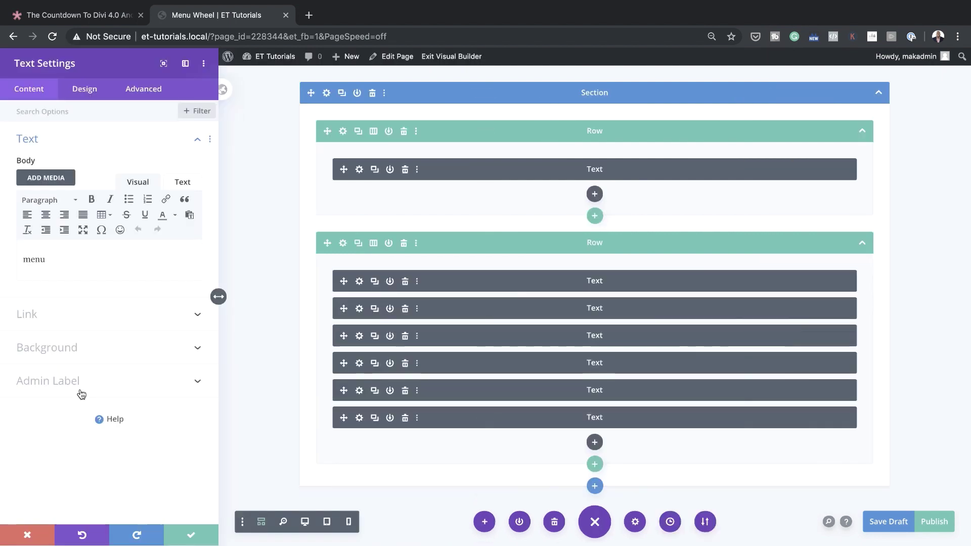
left_click(193, 537)
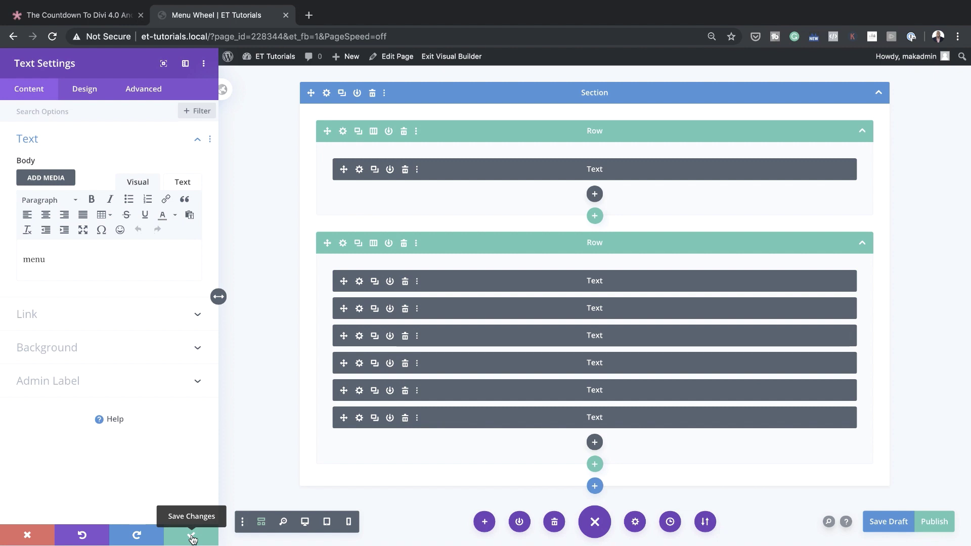
left_click(193, 539)
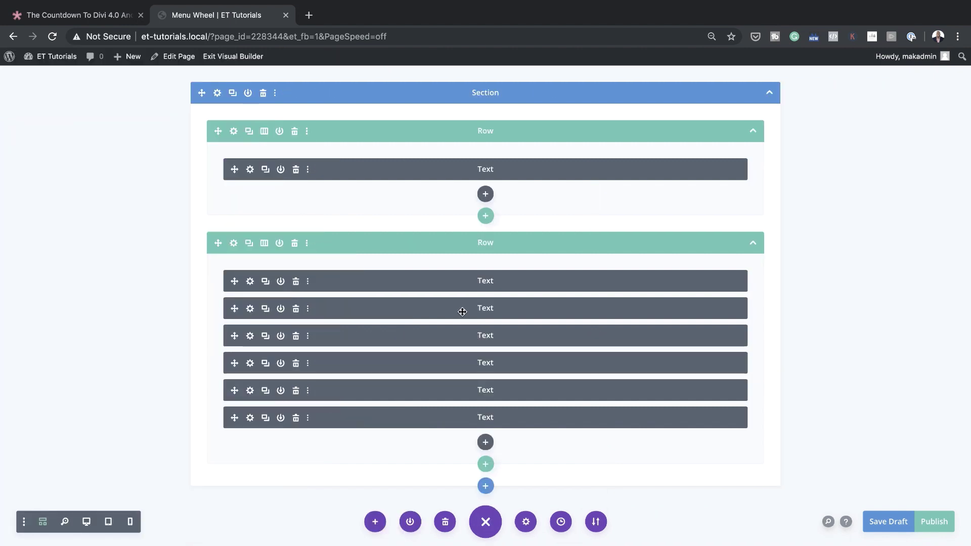
Copy the fourth Text module's styles and paste them onto the first Text module.
right_click(445, 365)
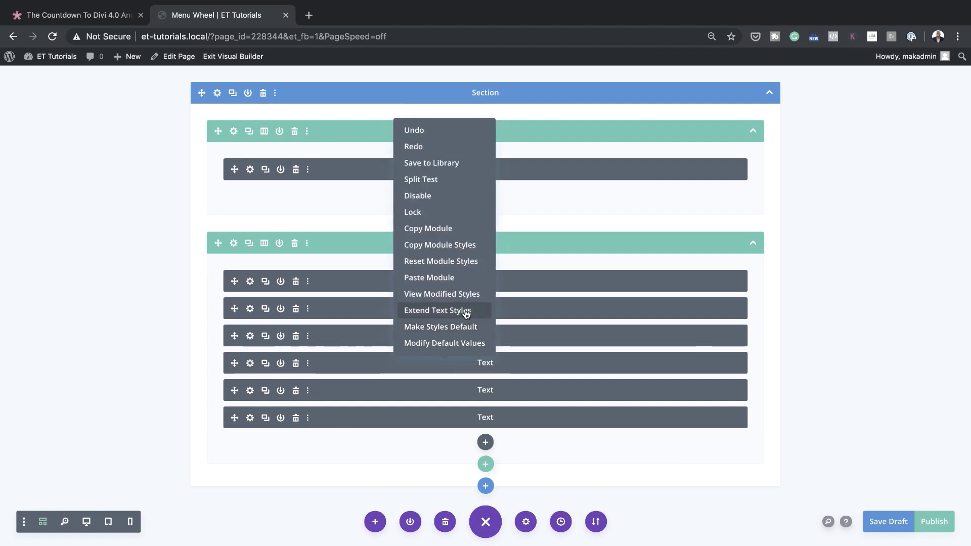
left_click(469, 245)
right_click(448, 280)
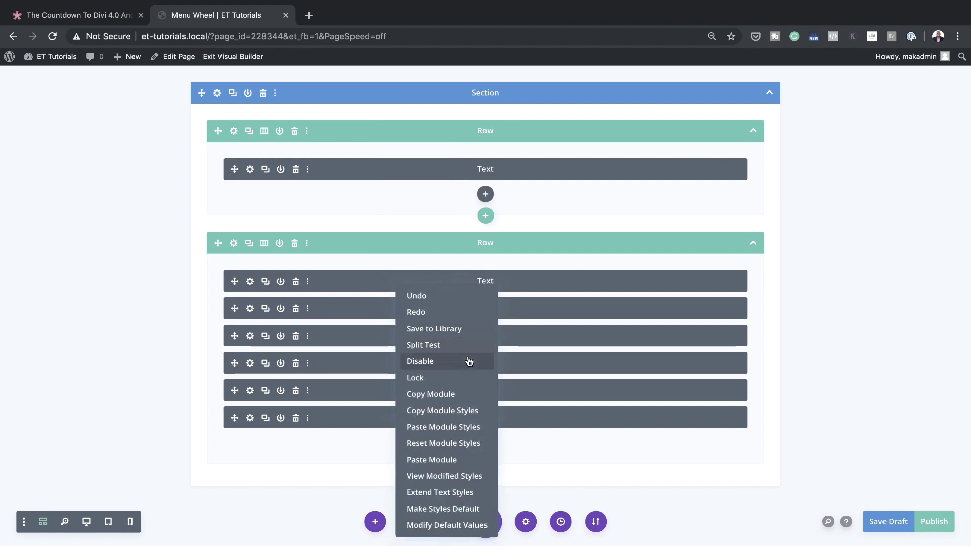
left_click(469, 427)
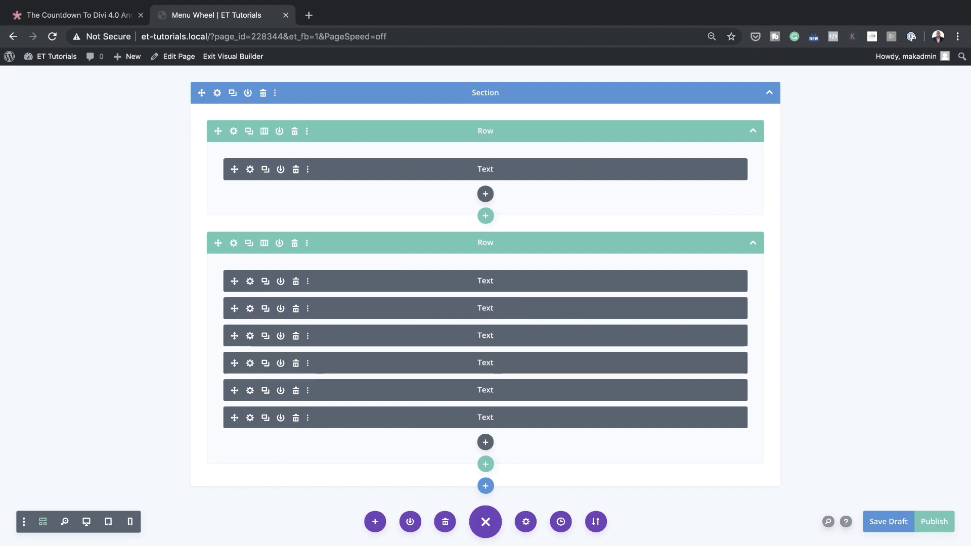
Give the menu module a 30px text line height and reset its height to auto.
left_click(250, 281)
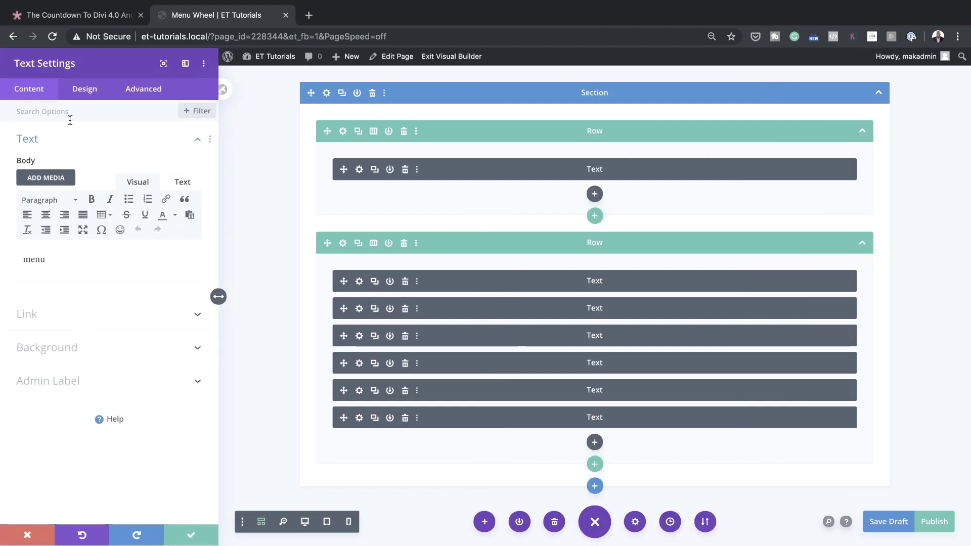
left_click(93, 93)
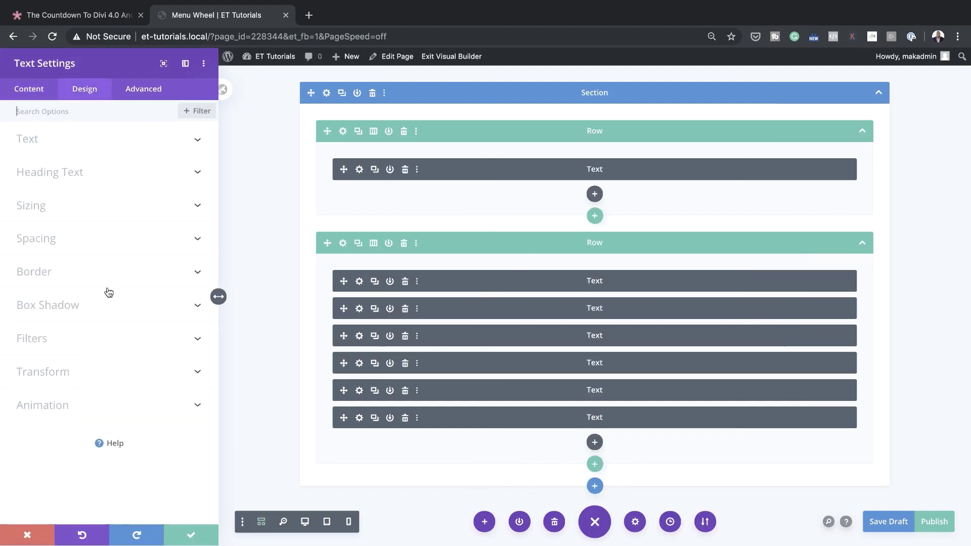
left_click(73, 142)
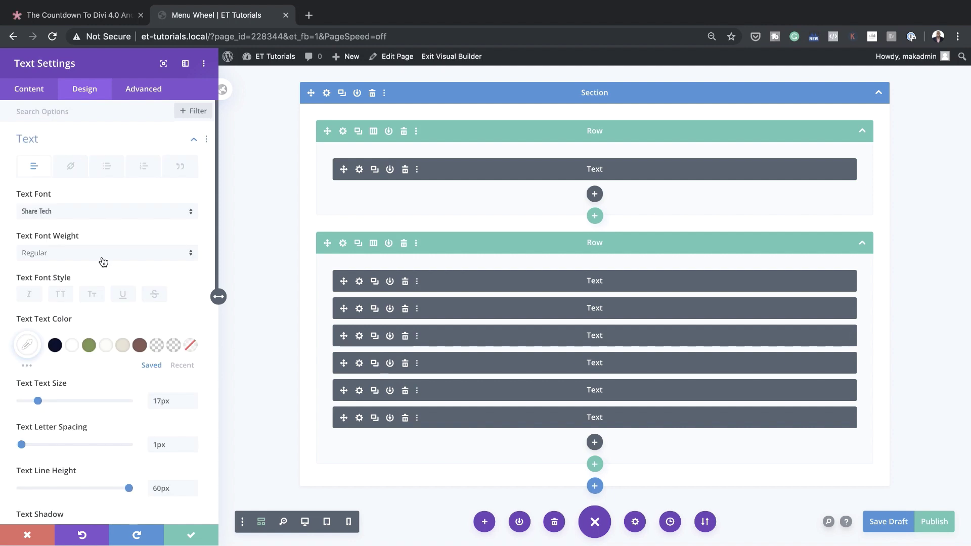
scroll(165, 456, "down", 2)
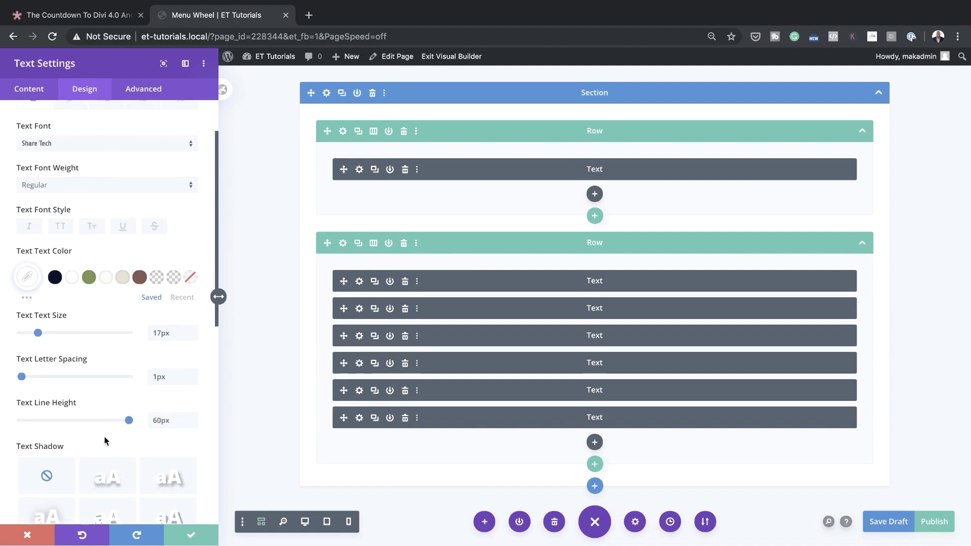
mouse_move(123, 421)
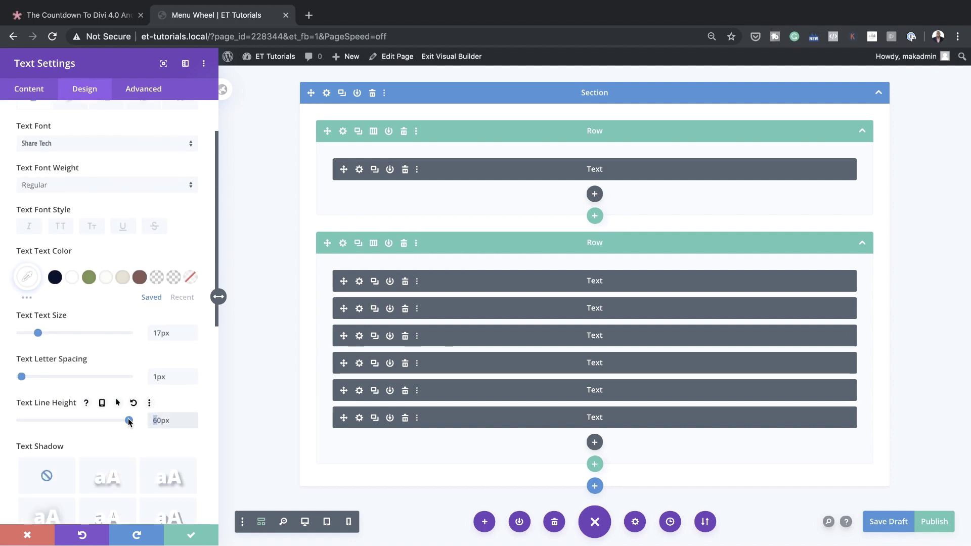
type("3")
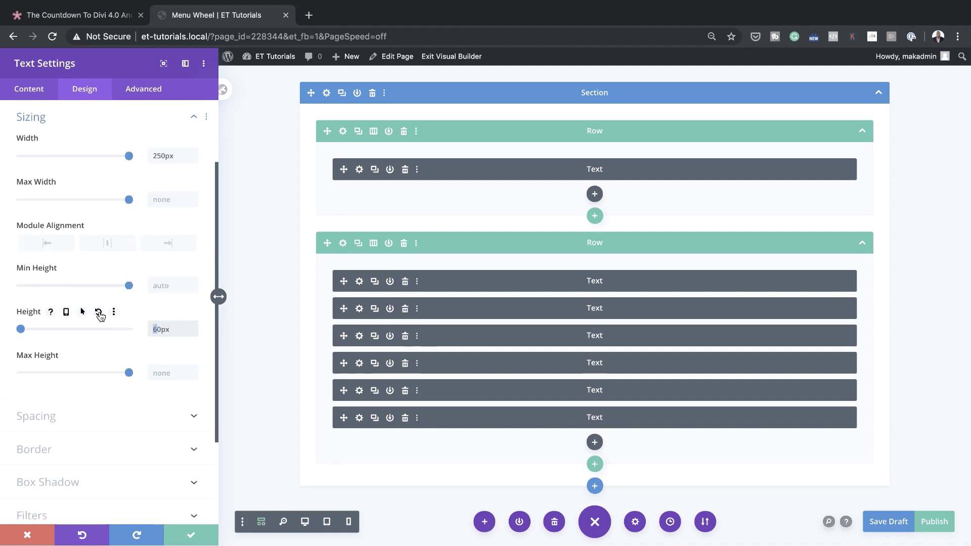
left_click(99, 312)
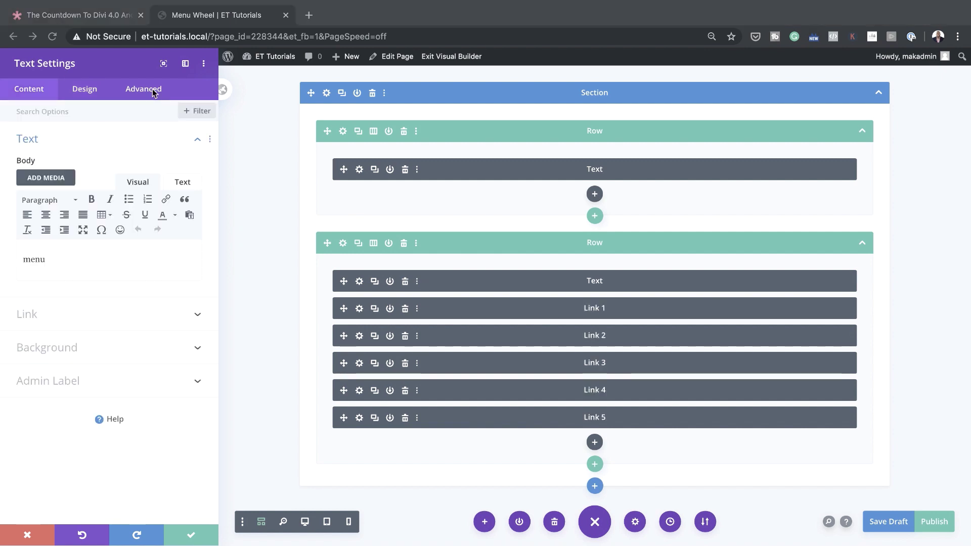
Check the menu module's Main Element CSS 'position: absolute !important;' and preview the page in Desktop view.
left_click(149, 90)
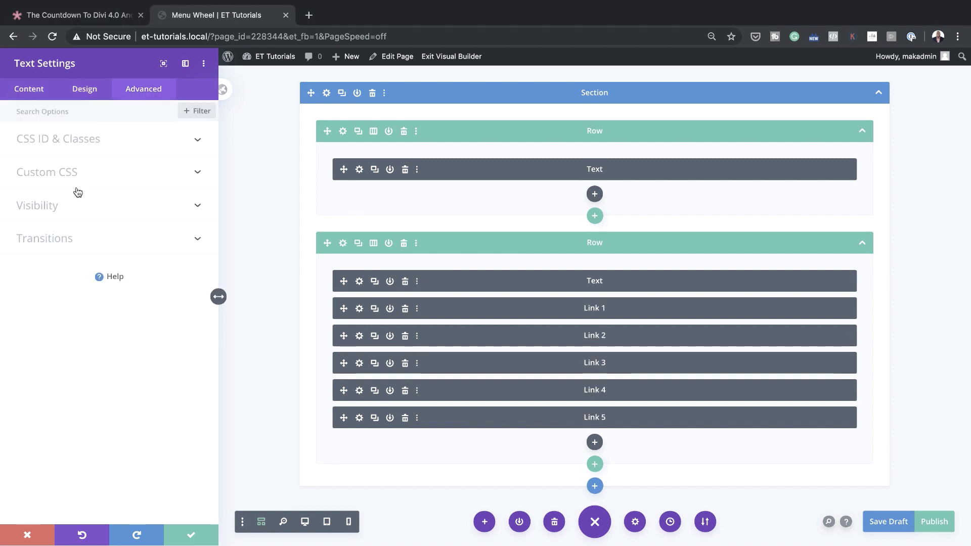
left_click(86, 169)
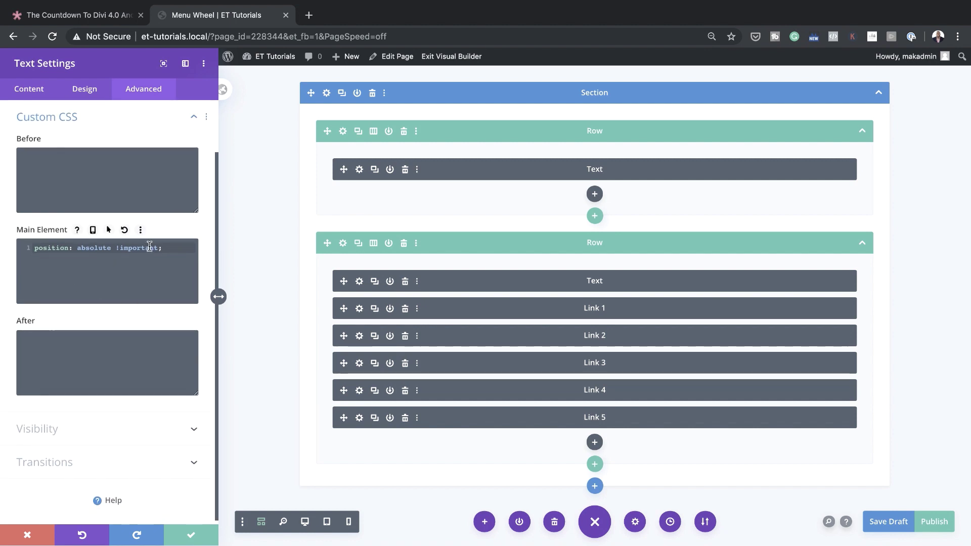
left_click_drag(164, 248, 35, 250)
left_click(31, 249)
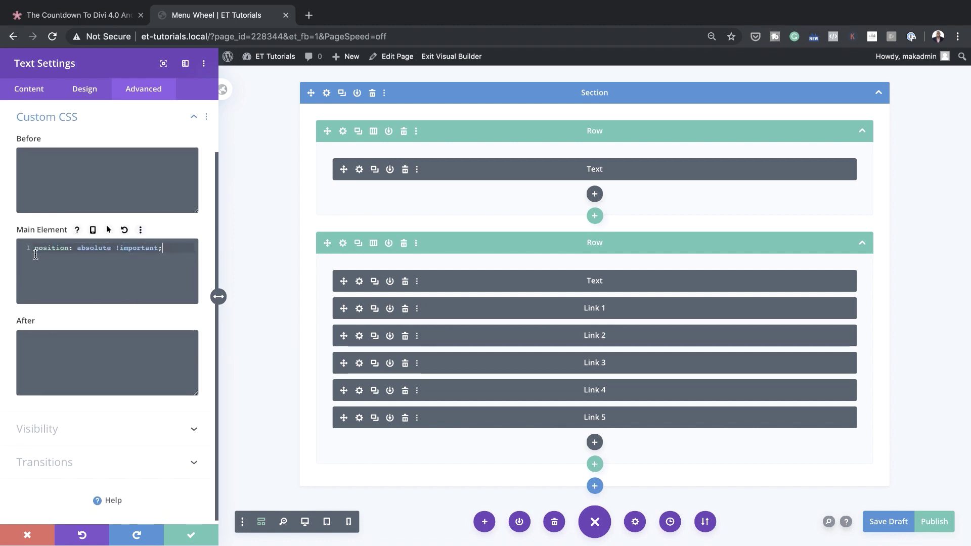
left_click(112, 281)
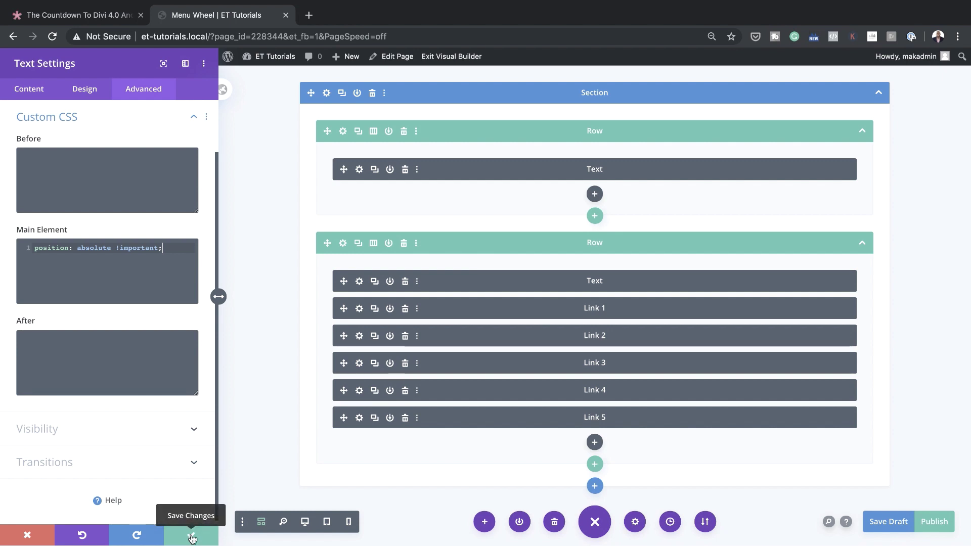
left_click(304, 522)
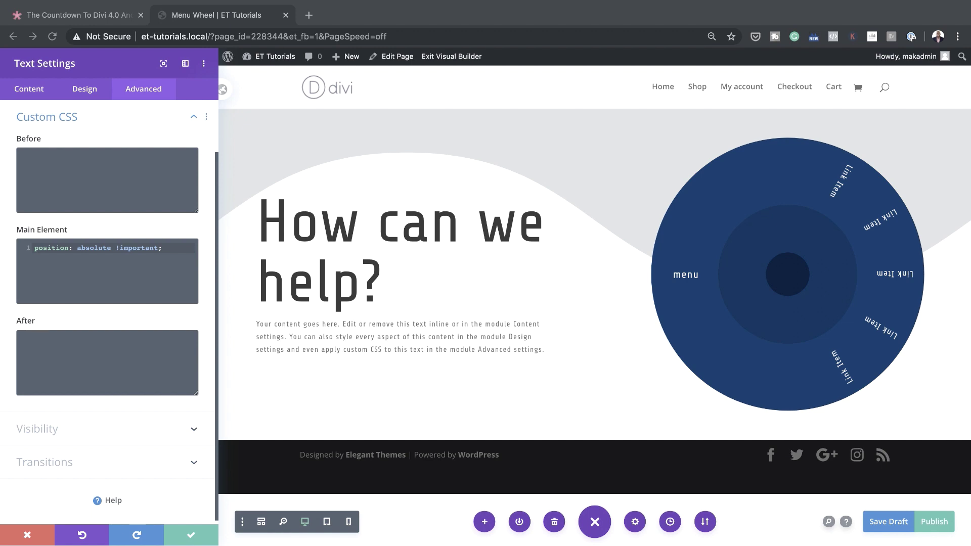
Save the menu module, publish the page, and test the rotating wheel on the live page.
left_click(191, 535)
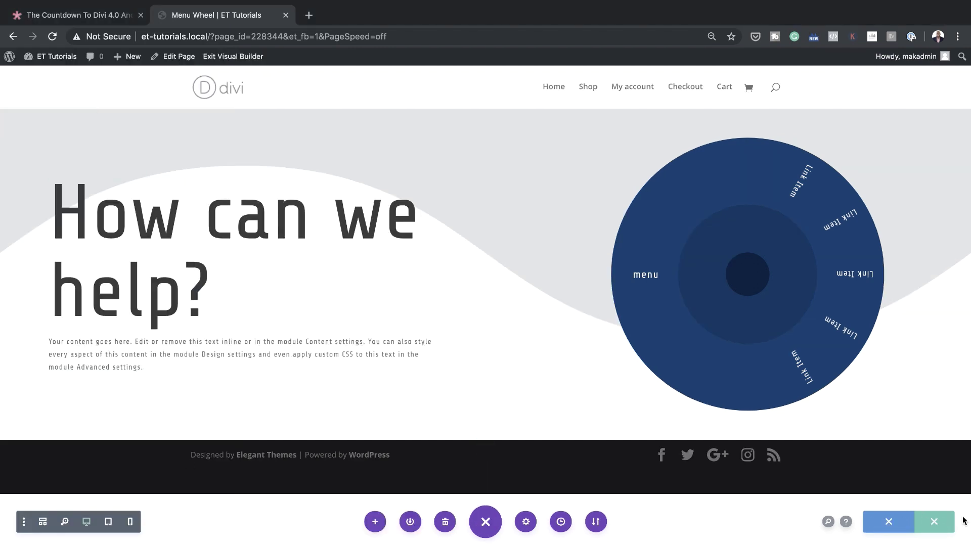
left_click(936, 525)
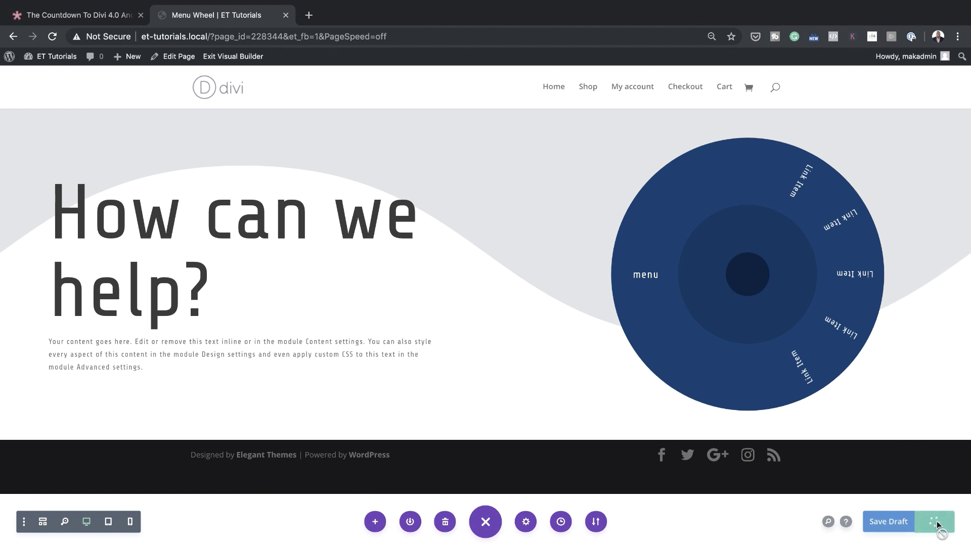
left_click(232, 56)
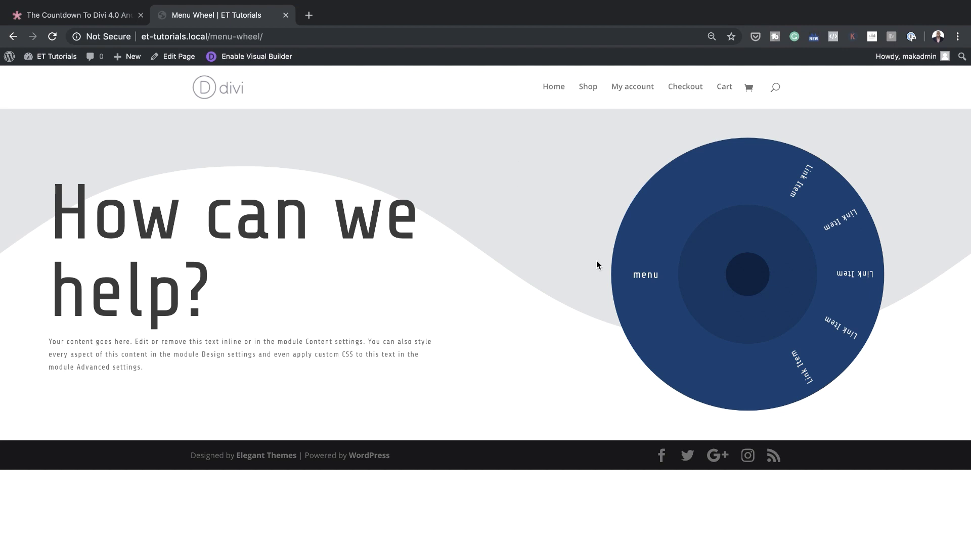
mouse_move(659, 295)
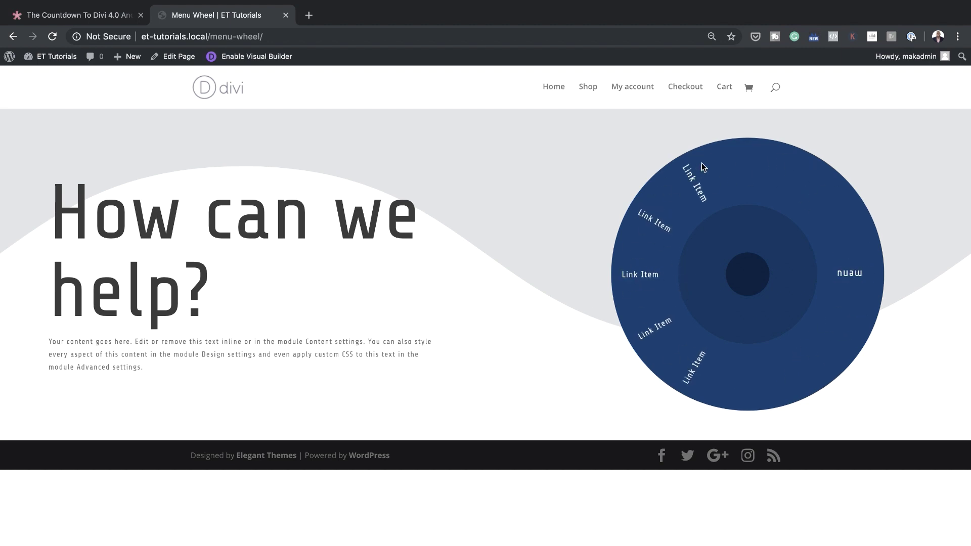
Back in the builder, set the menu module's link URL to '#' with target In The New Tab.
left_click(276, 59)
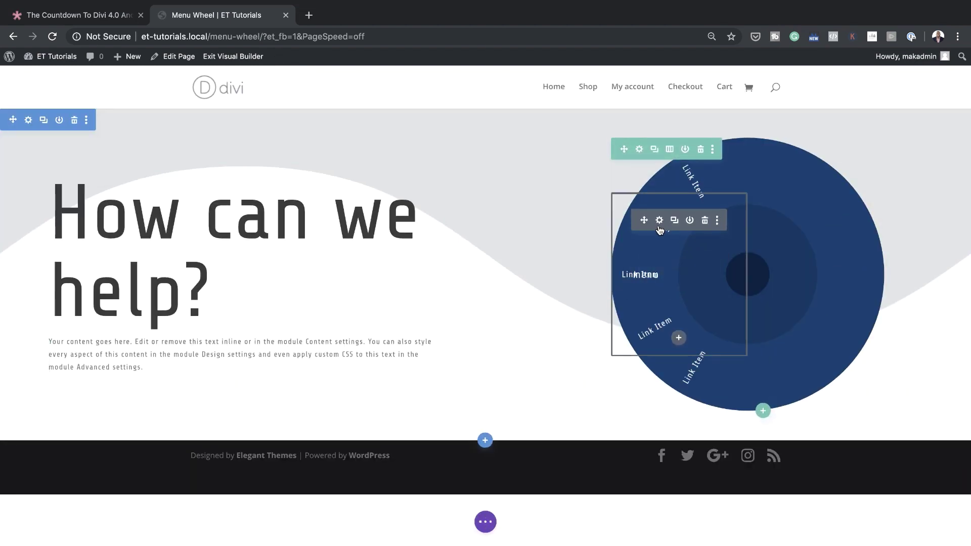
left_click(660, 221)
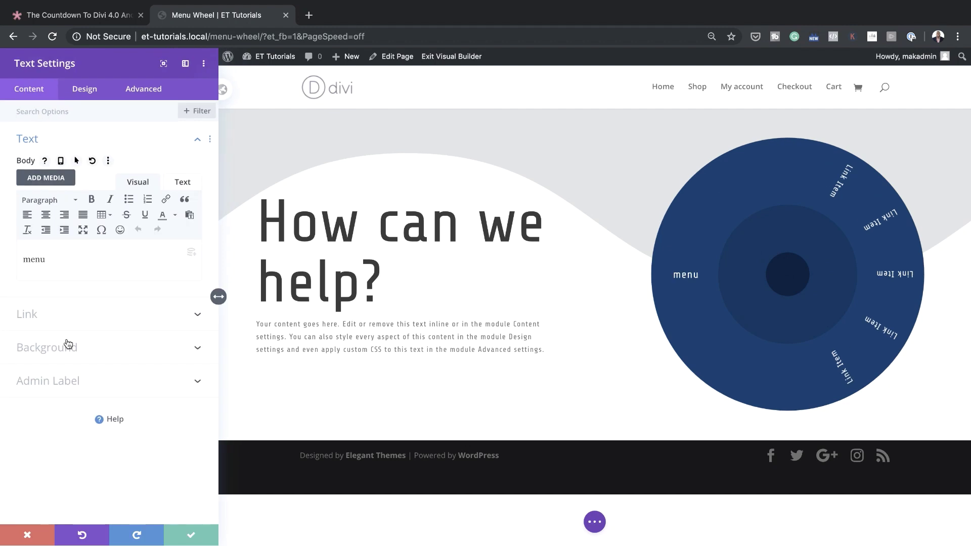
left_click(45, 319)
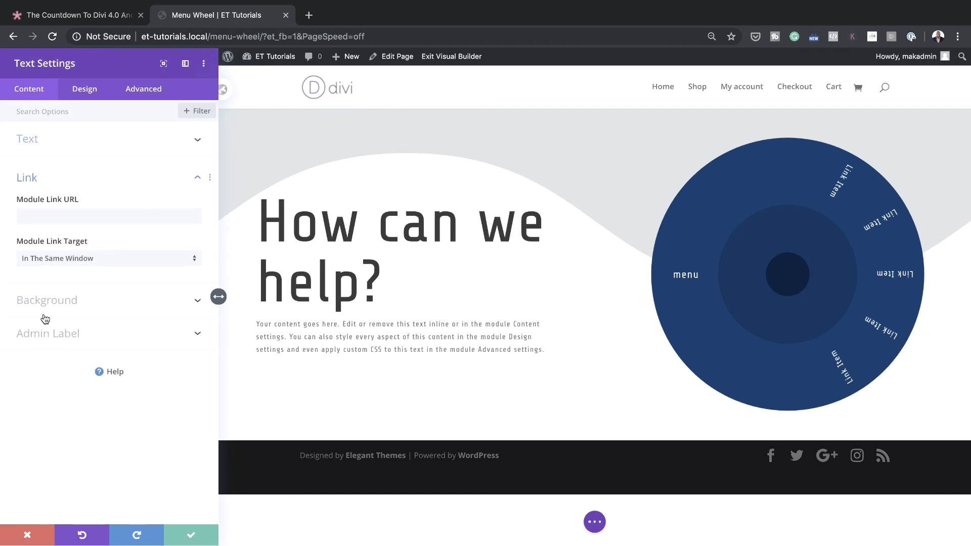
left_click(64, 212)
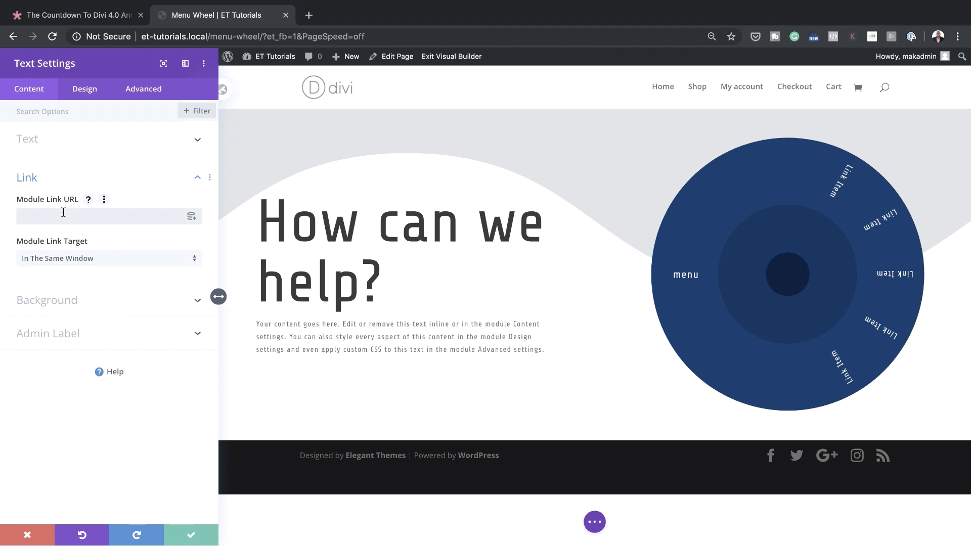
type("#")
left_click(112, 259)
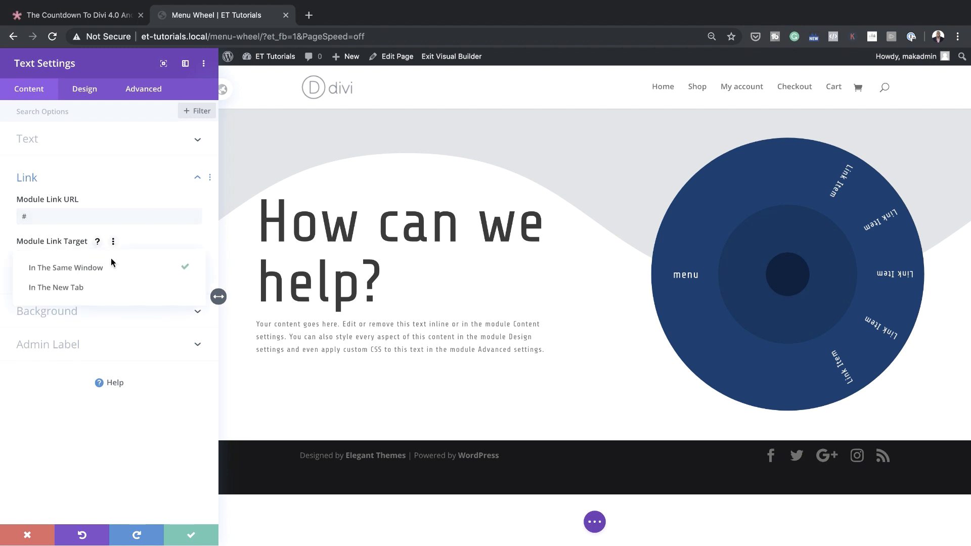
left_click(114, 287)
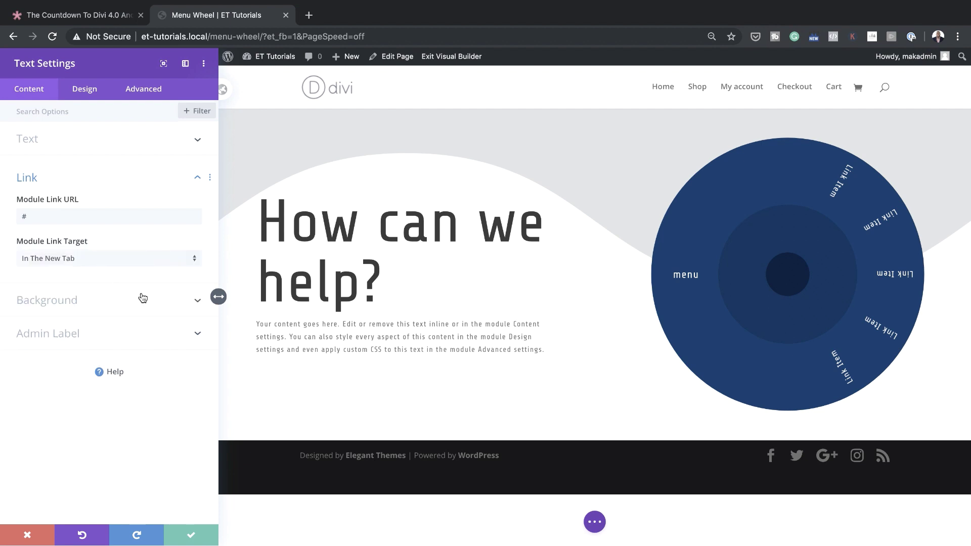
left_click(194, 537)
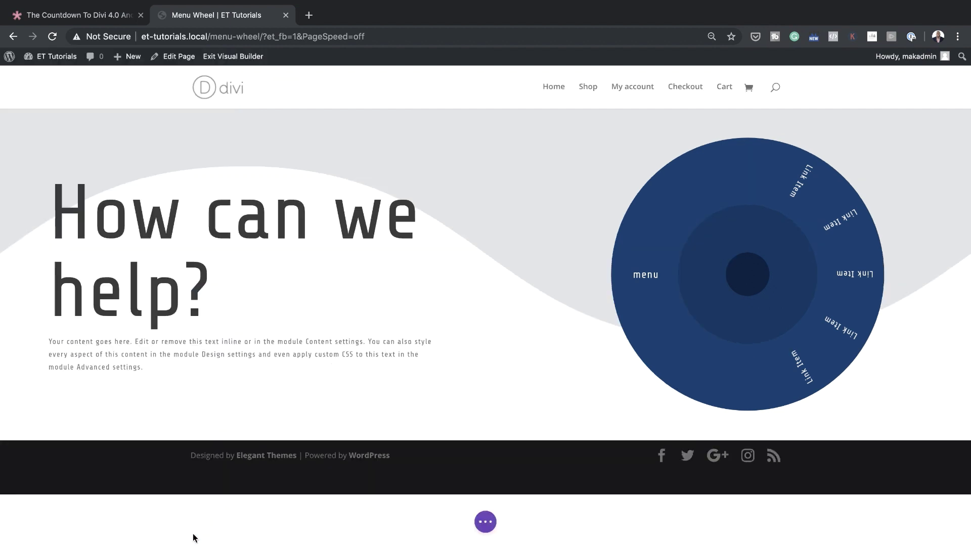